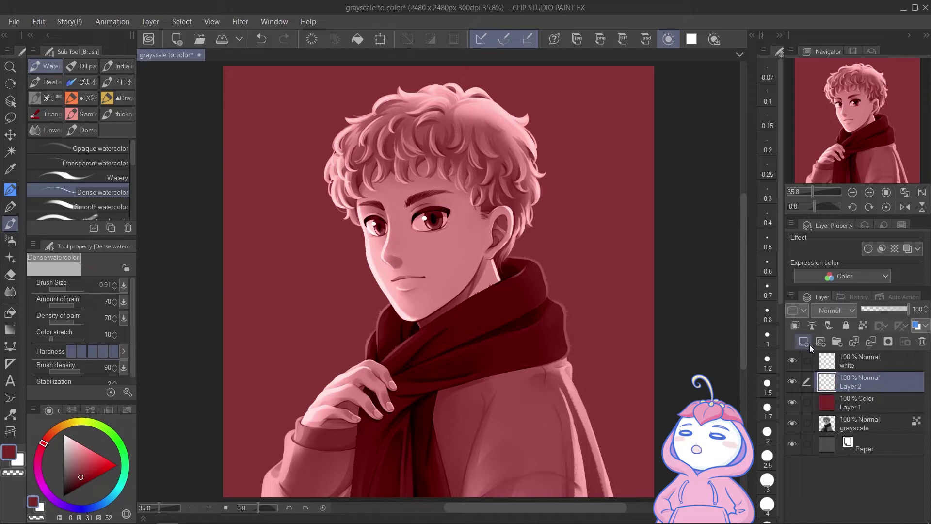
Set the blending mode of Layer 2 to Color
left_click(841, 309)
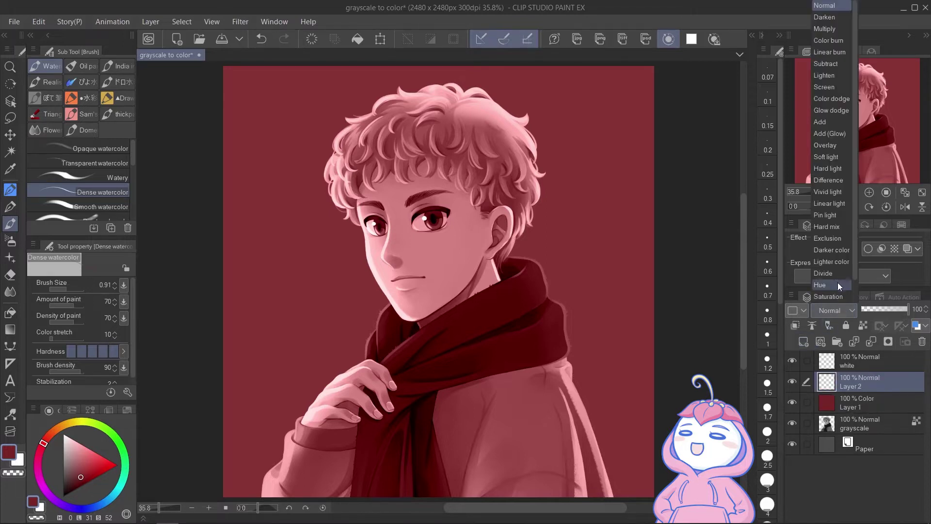
left_click_drag(854, 272, 853, 295)
left_click(834, 286)
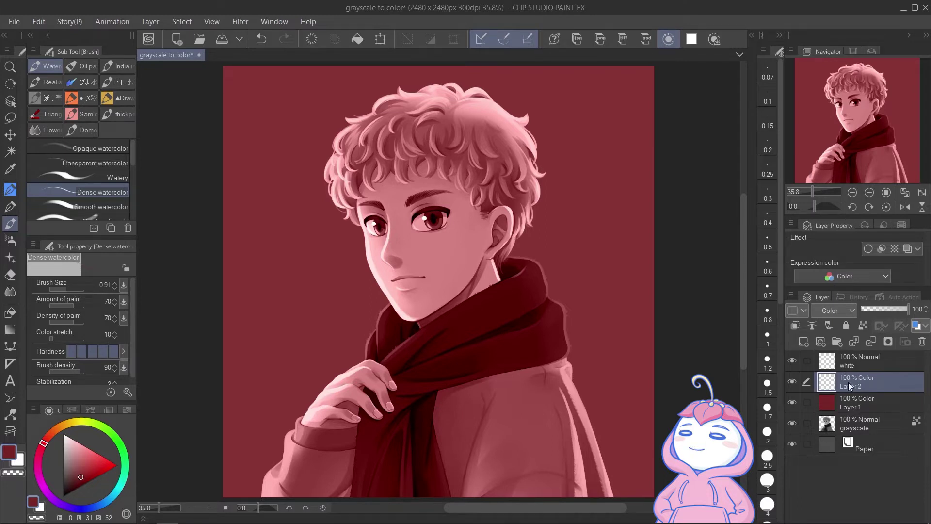
Create a selection from the contents of the grayscale layer
left_click(848, 423)
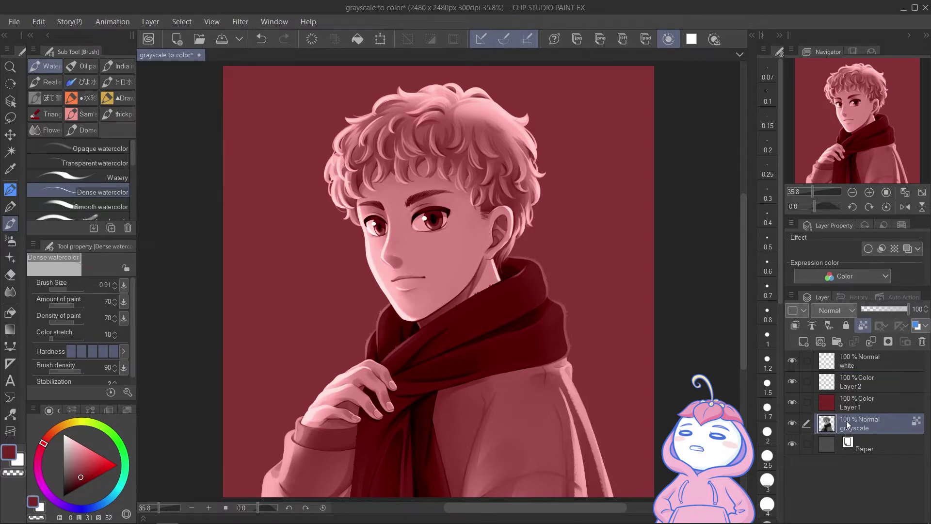
right_click(848, 425)
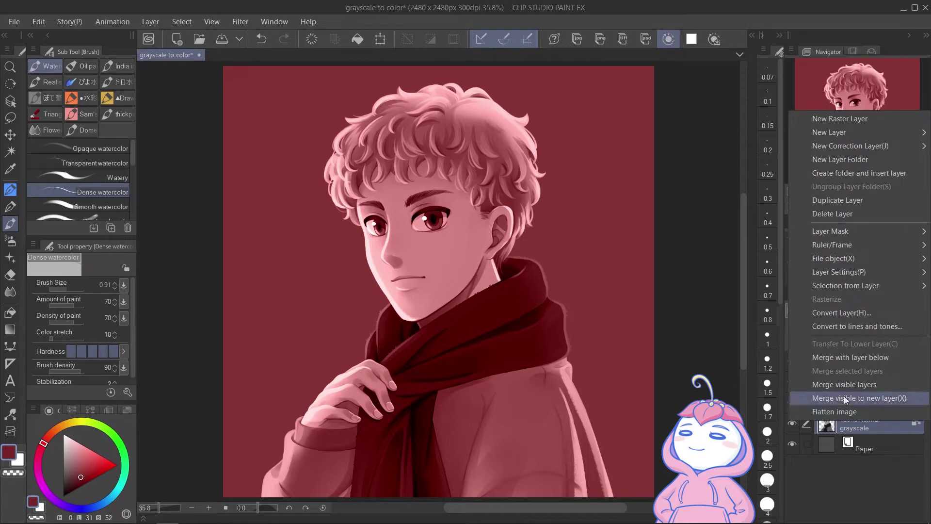
mouse_move(845, 286)
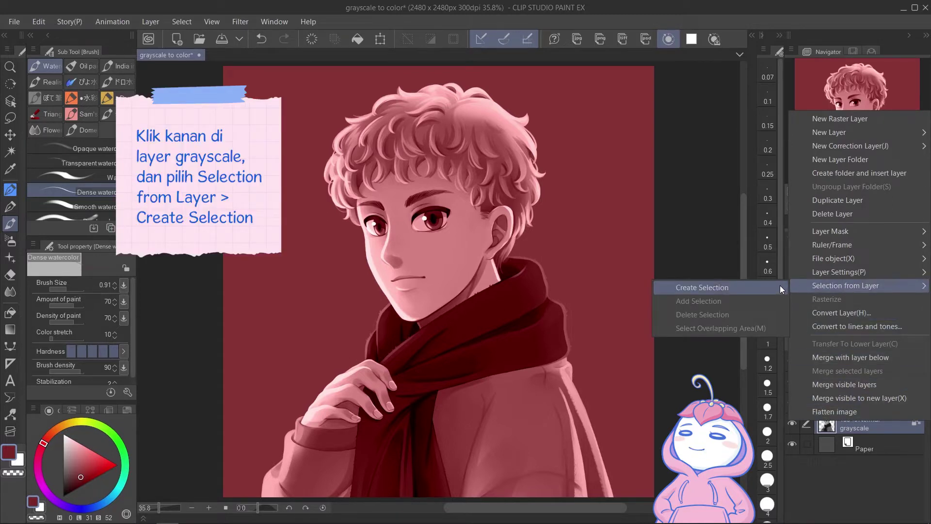
left_click(702, 287)
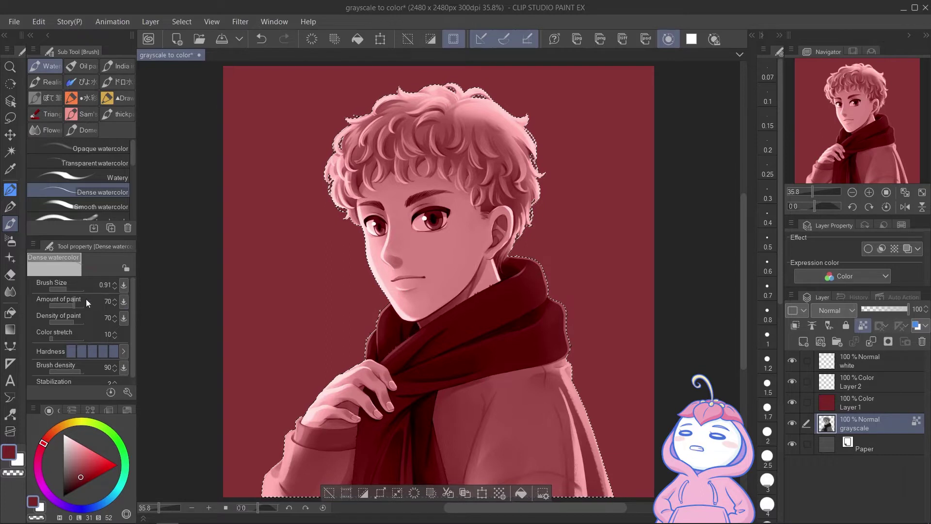
Paint the face on Layer 2 with the Soft airbrush in light peach (H 20, L 84, S 100)
left_click(11, 241)
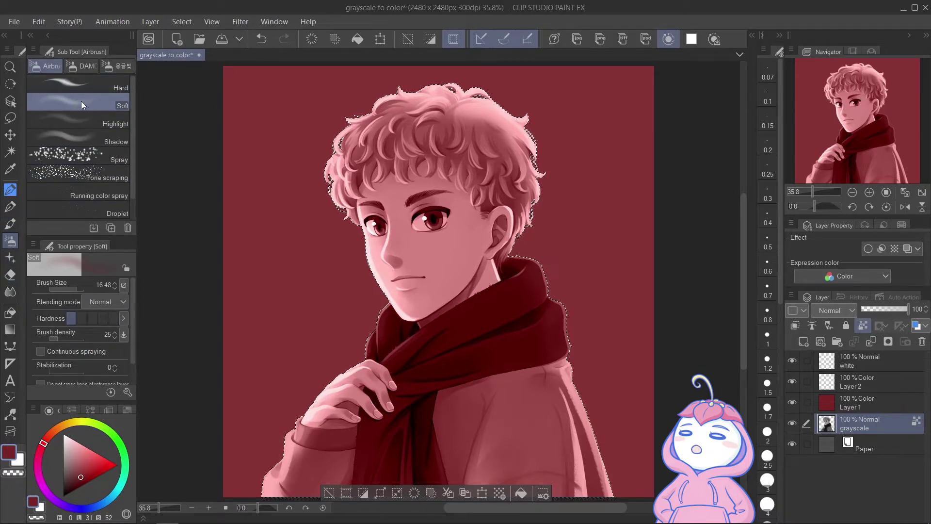
left_click_drag(53, 434, 57, 428)
left_click(81, 443)
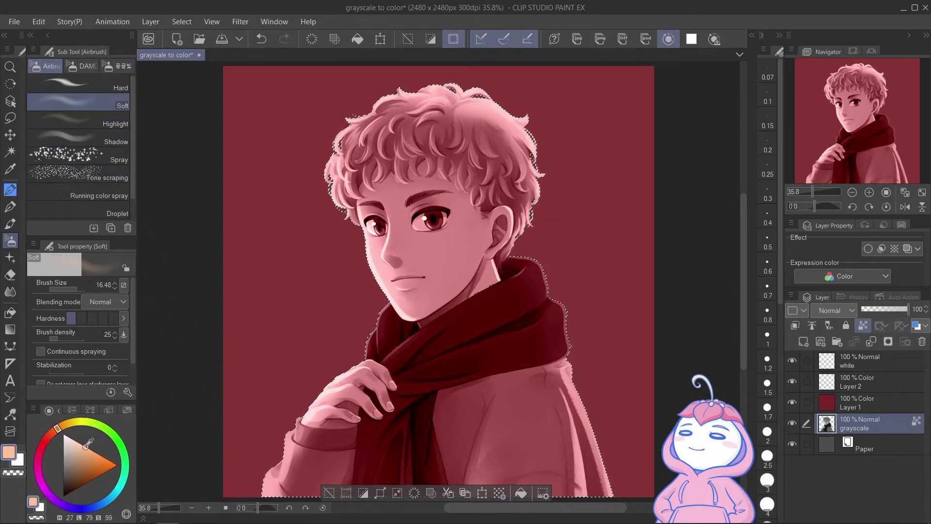
left_click(53, 427)
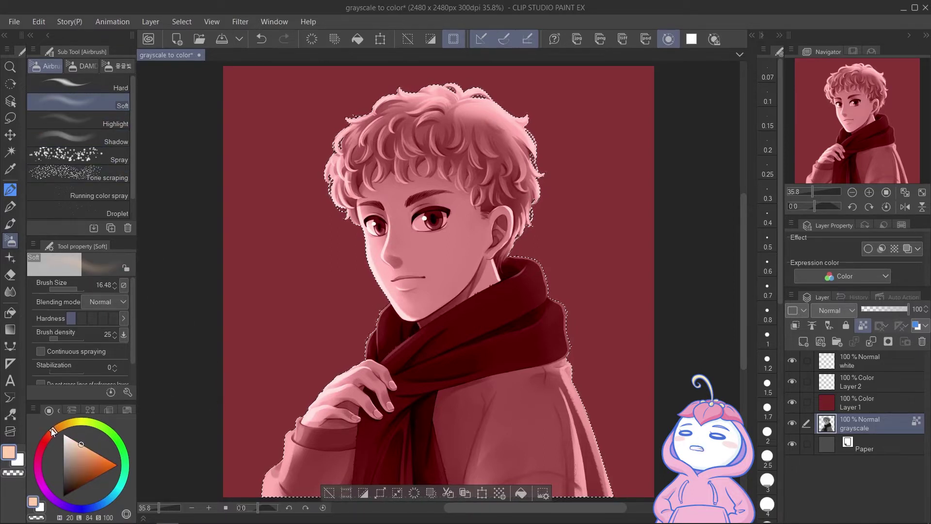
left_click(82, 443)
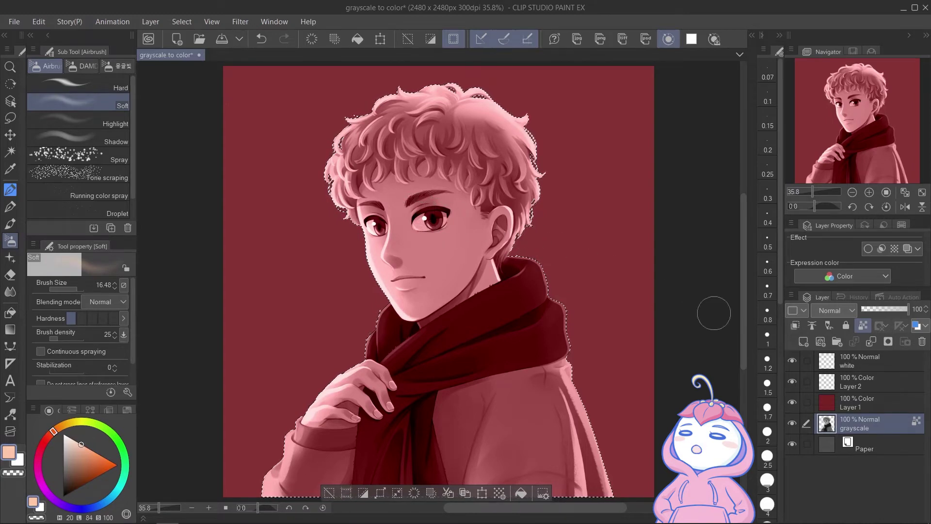
left_click(862, 382)
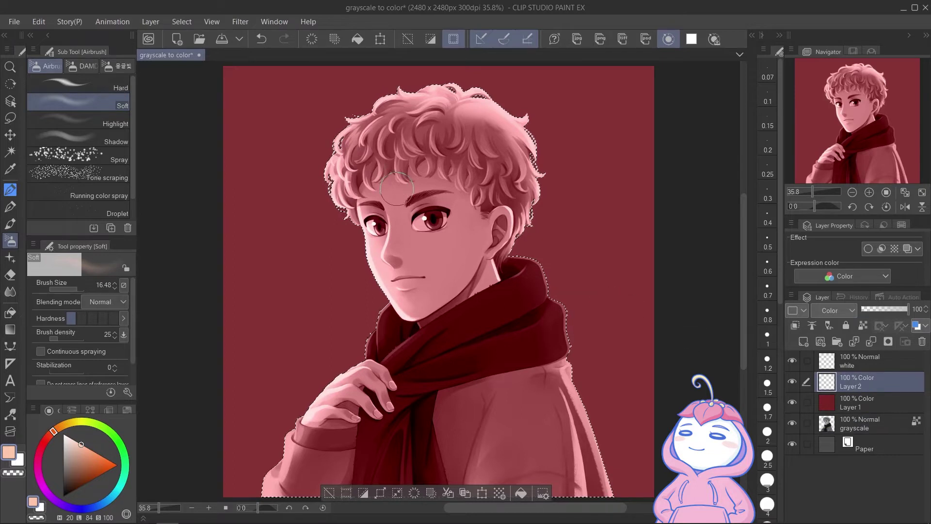
mouse_move(398, 192)
left_mouse_down()
mouse_move(382, 188)
mouse_move(392, 187)
mouse_move(417, 242)
mouse_move(419, 290)
mouse_move(442, 228)
mouse_move(407, 204)
mouse_move(454, 209)
mouse_move(455, 252)
mouse_move(442, 286)
mouse_move(412, 315)
mouse_move(484, 267)
left_mouse_up()
Airbrush coral red (H 9, L 68, S 98) over the cheeks, nose, chin and forehead at brush size 24.66
left_click_drag(83, 443, 98, 454)
left_click_drag(52, 435, 47, 434)
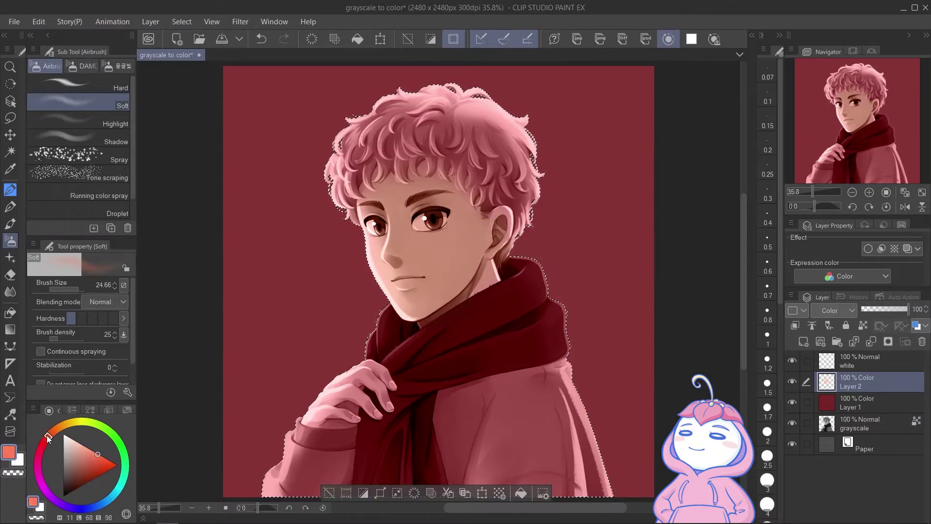
left_click_drag(426, 224, 422, 238)
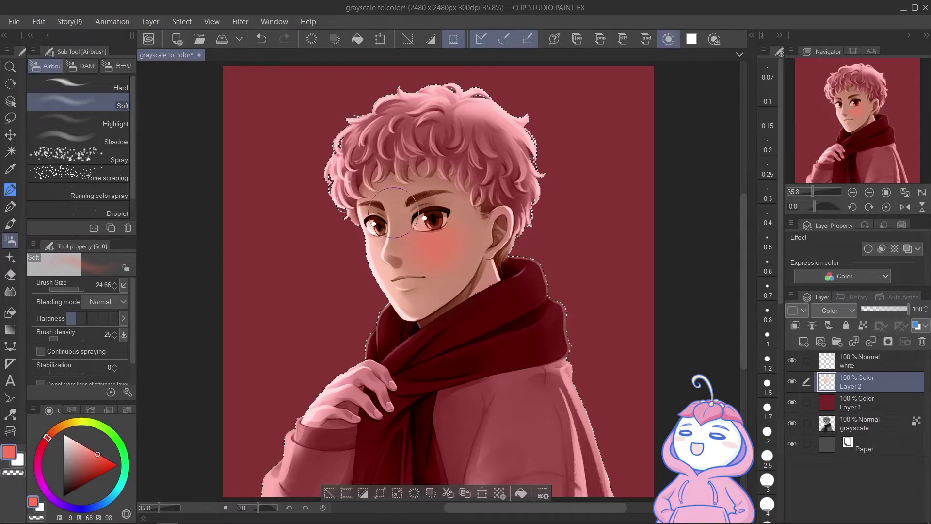
left_click_drag(387, 195, 399, 222)
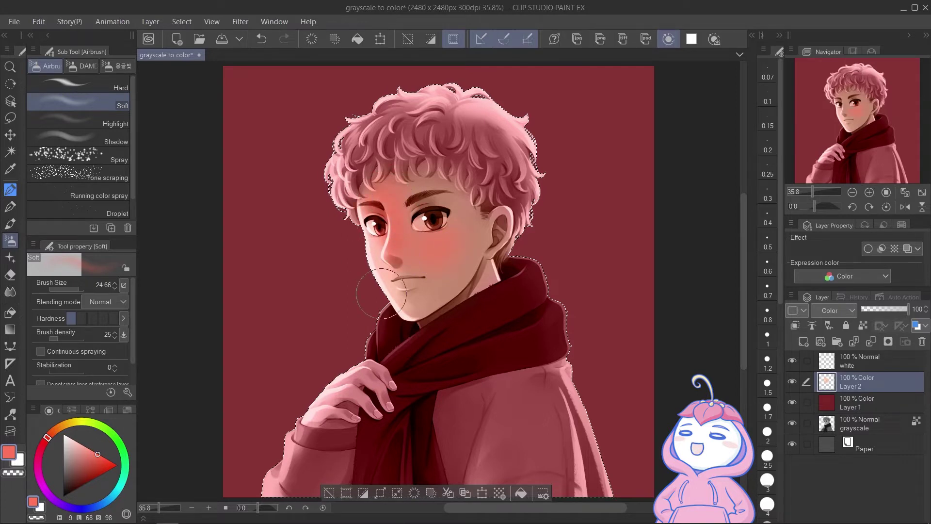
left_click_drag(420, 281, 460, 269)
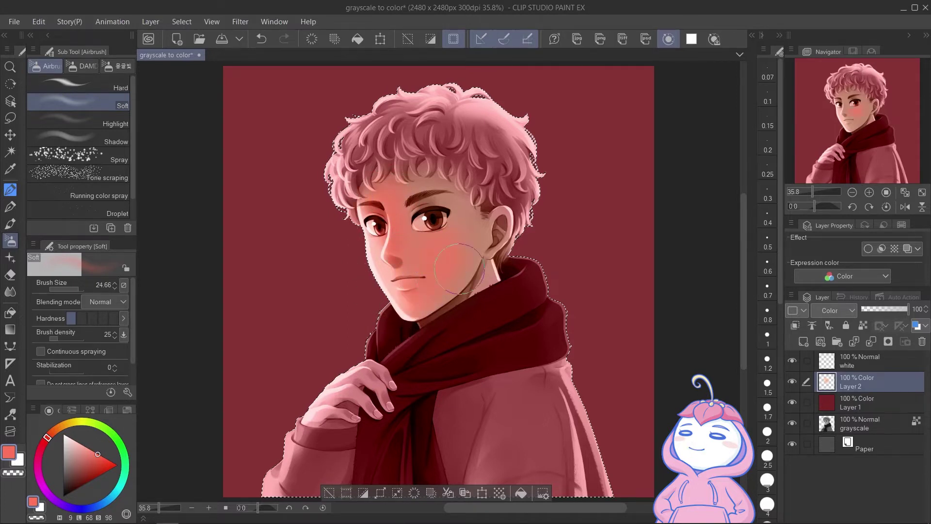
left_click_drag(412, 180, 459, 210)
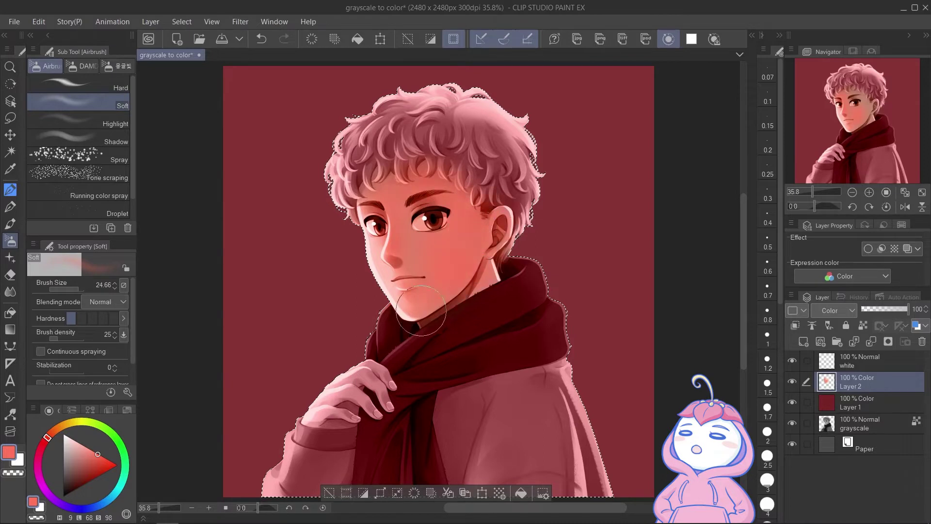
Soften the red on the face with pale pink (H 9, L 85, S 100), using the Soft airbrush at size 33.11
left_click(82, 442)
left_click(80, 443)
key("]")
left_click_drag(420, 281, 458, 243)
key("ctrl+z")
mouse_move(437, 281)
left_mouse_down()
mouse_move(448, 242)
mouse_move(443, 293)
left_mouse_up()
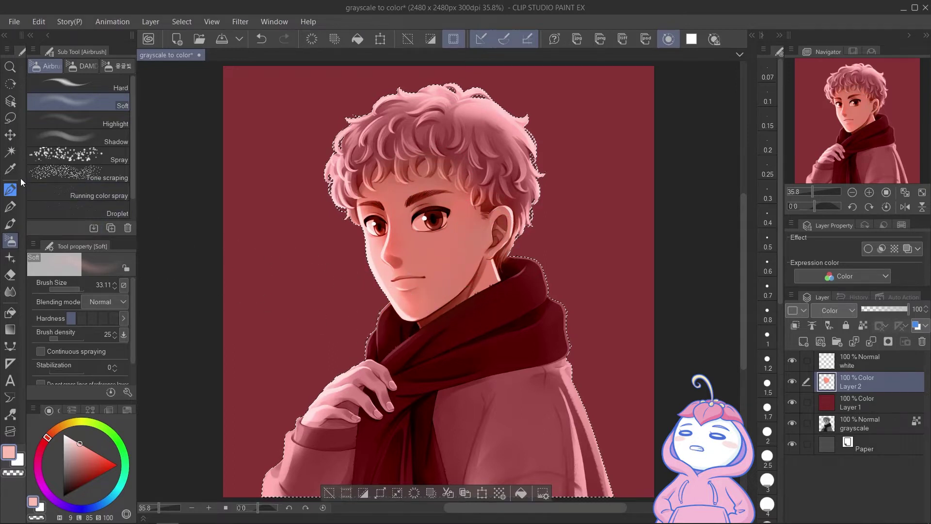
Pick up the coral skin color from the chin and airbrush it over the hand
left_click(10, 168)
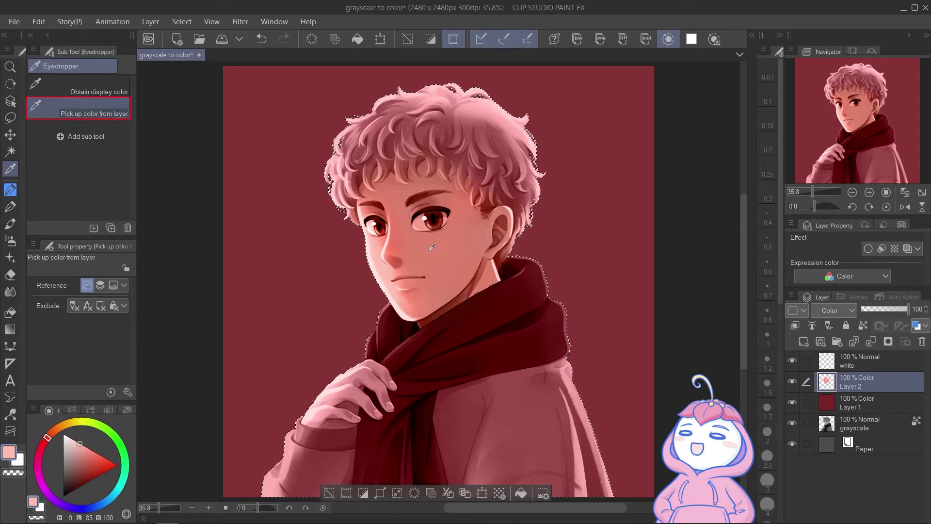
left_click(405, 307)
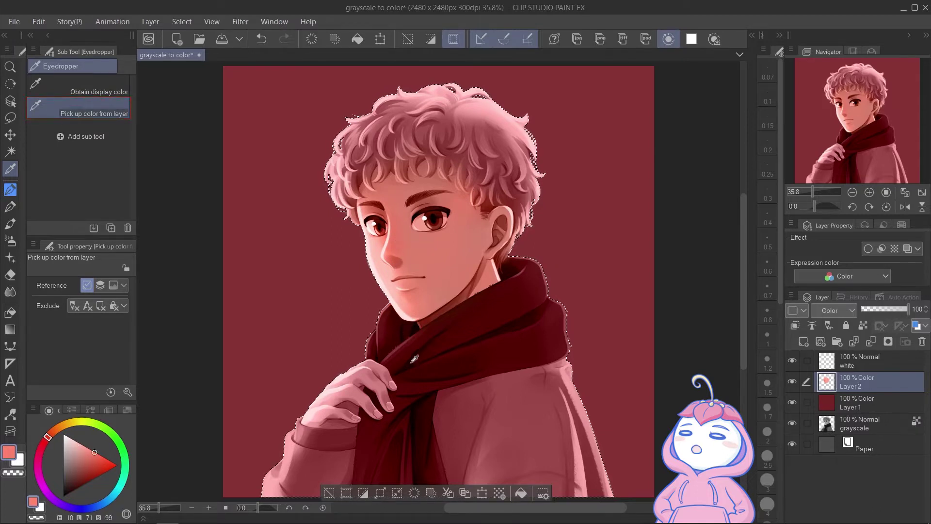
key("b")
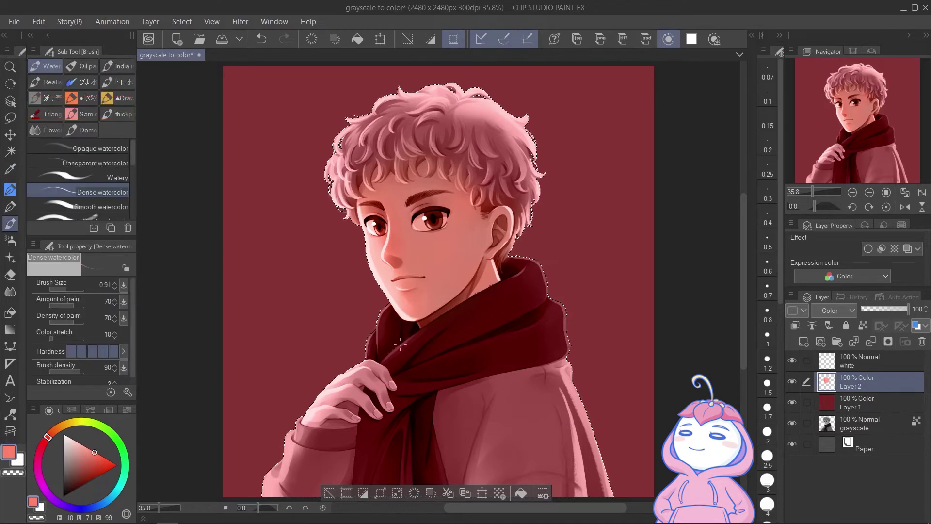
key("b")
mouse_move(384, 394)
left_mouse_down()
mouse_move(369, 392)
mouse_move(351, 415)
mouse_move(357, 391)
left_mouse_up()
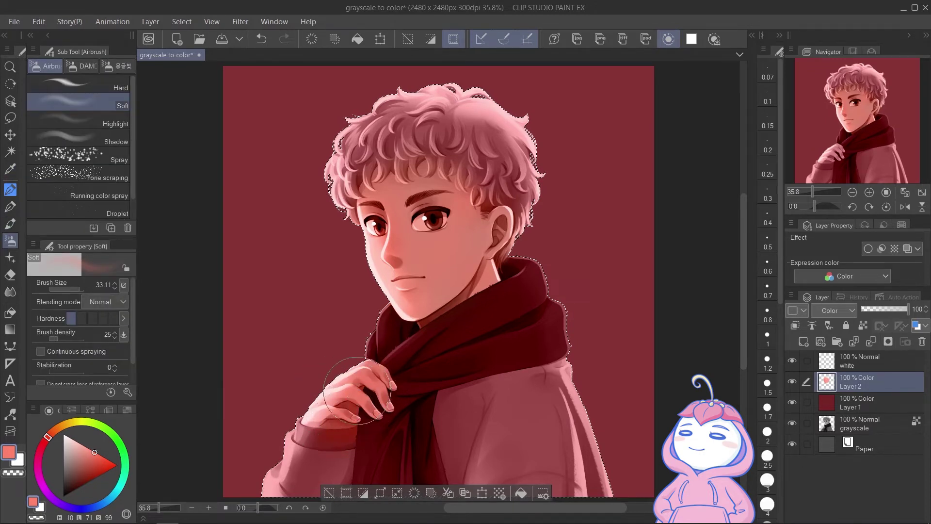
Sample the pink cheek color and airbrush it over the fingers at brush size 18.40
left_click(454, 259, "alt")
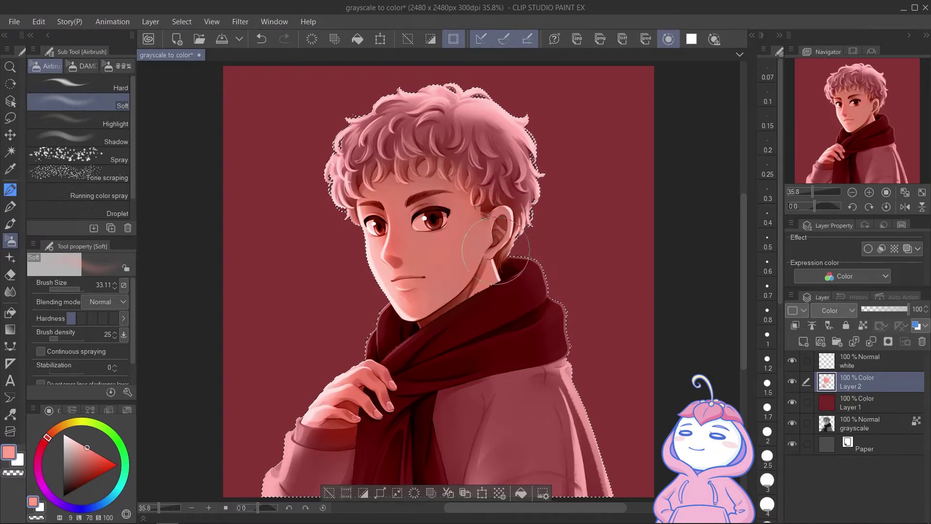
key("bracketleft")
key("bracketleft")
key("bracketleft")
key("bracketleft")
mouse_move(380, 372)
left_mouse_down()
mouse_move(385, 386)
mouse_move(367, 416)
left_mouse_up()
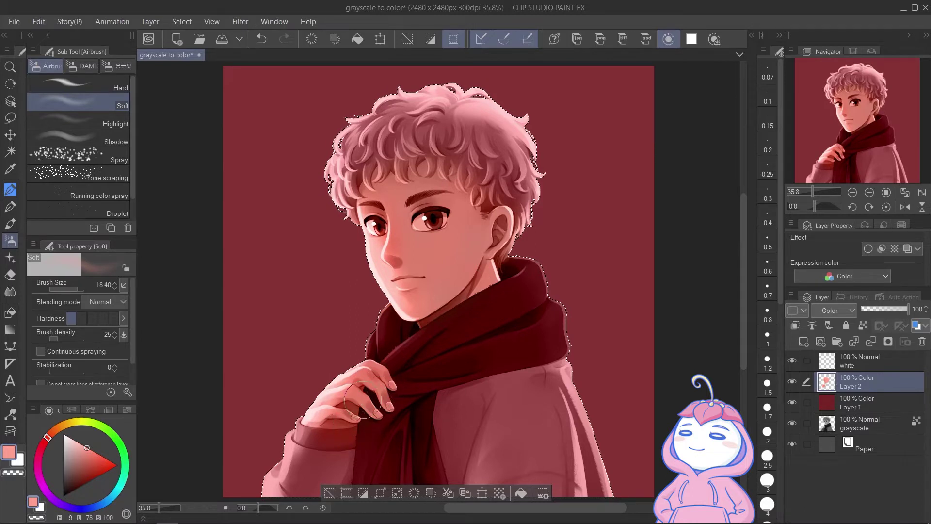
Airbrush sampled coral and pink skin tones around the ear and beneath the fringe, starting at brush size 6.43
left_click(414, 272, "alt")
key("bracketleft")
key("bracketleft")
key("bracketleft")
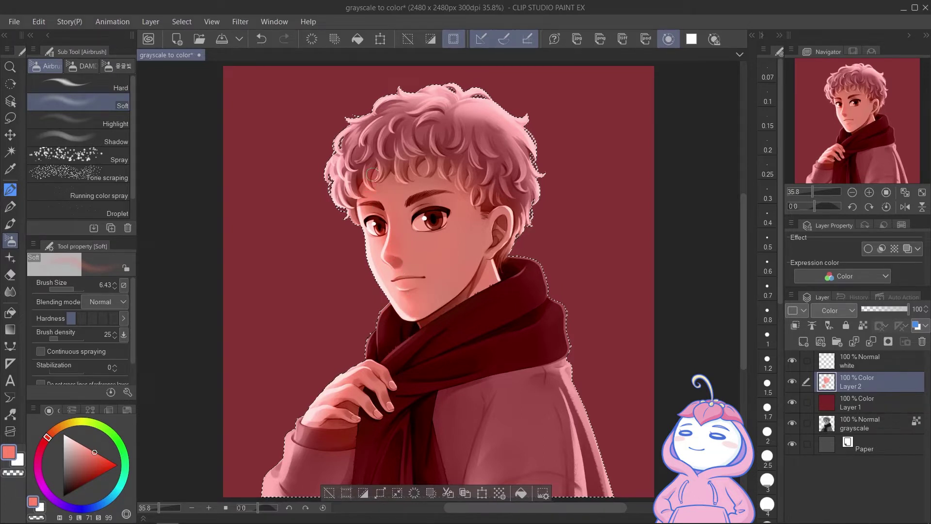
left_click(489, 213, "alt")
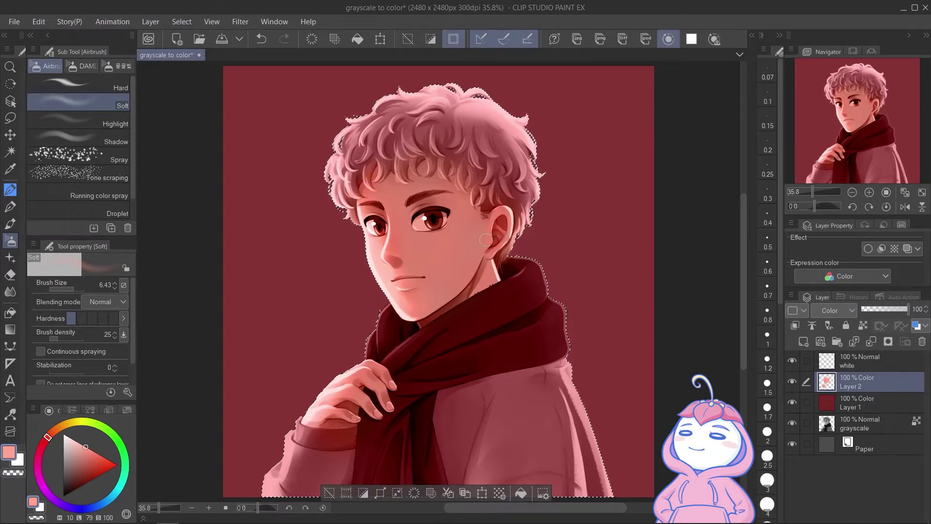
left_click(371, 412, "alt")
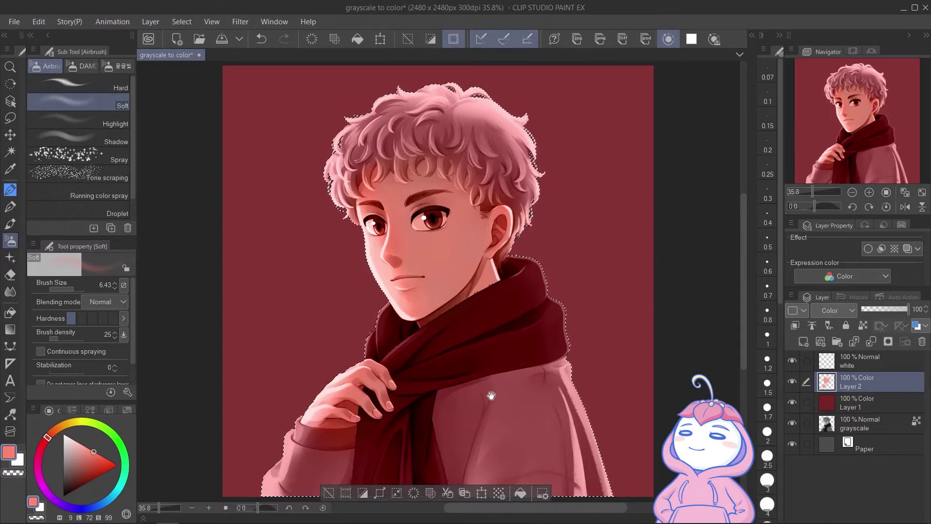
left_click(404, 168, "alt")
left_click(372, 188, "alt")
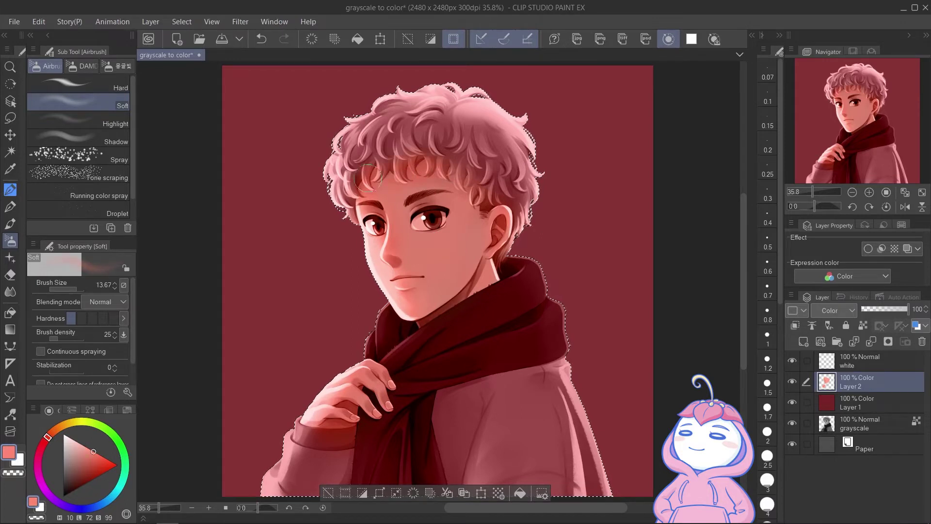
Blend the skin shading on the face and hand with a deeper coral and sampled skin tones, varying the airbrush size
left_click(100, 455)
key("[")
key("[")
left_click(390, 378, "alt")
key("]")
left_click(406, 294, "alt")
left_click_drag(418, 249, 414, 231)
left_click(462, 245, "alt")
left_click(403, 289, "alt")
left_click_drag(413, 295, 420, 284)
left_click(406, 290, "alt")
Airbrush the curly hair in golden yellow and orange tones, starting from H 44, L 78, S 98
left_click(63, 431)
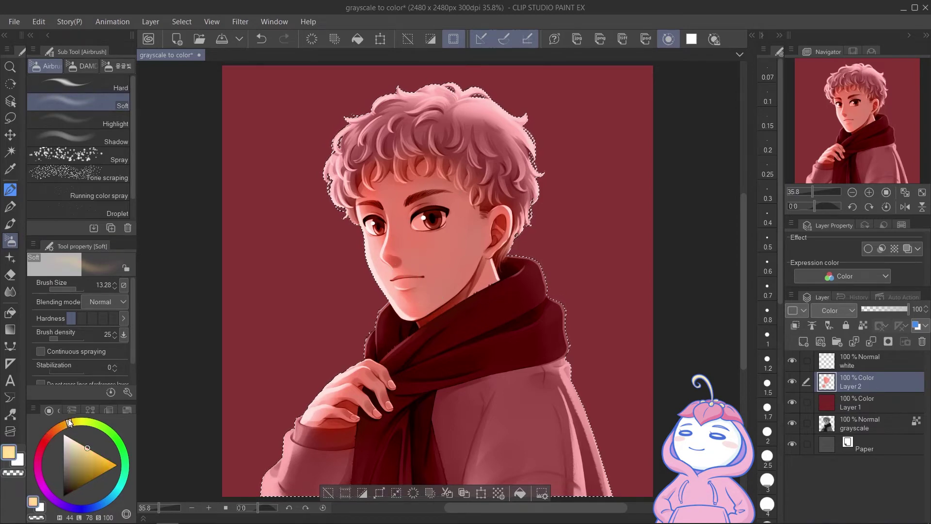
mouse_move(345, 154)
left_mouse_down()
mouse_move(337, 209)
mouse_move(408, 131)
mouse_move(464, 139)
mouse_move(512, 170)
mouse_move(491, 100)
mouse_move(364, 103)
mouse_move(501, 127)
mouse_move(536, 204)
left_mouse_up()
mouse_move(454, 161)
left_mouse_down()
mouse_move(496, 176)
mouse_move(484, 179)
left_mouse_up()
left_click_drag(160, 223, 260, 253)
Color the fringe curls and the hair around the ear in orange with the Transparent watercolor brush
left_click(10, 224)
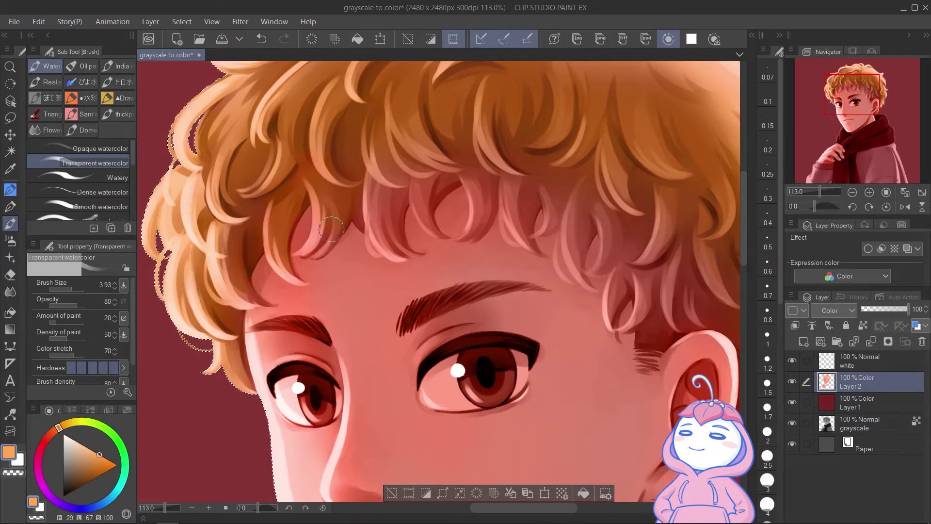
mouse_move(356, 149)
left_mouse_down()
mouse_move(393, 255)
mouse_move(396, 210)
mouse_move(441, 235)
left_mouse_up()
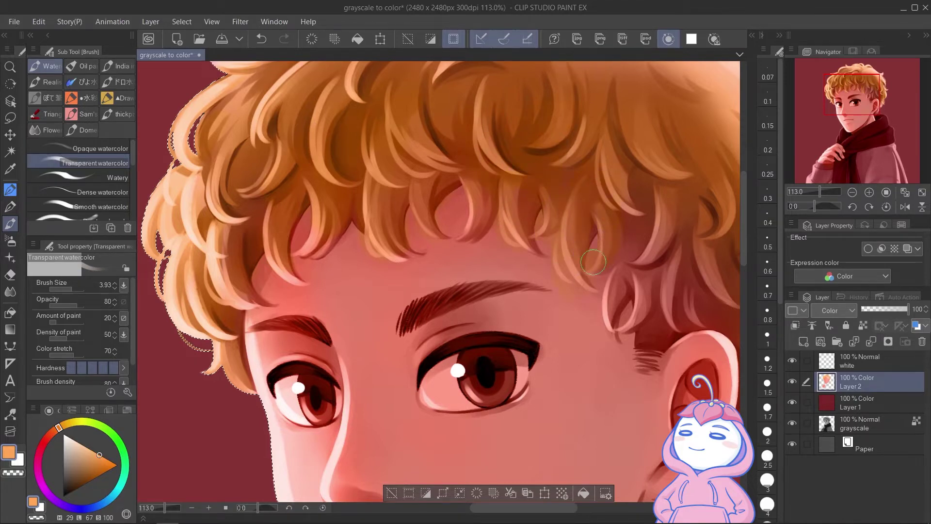
left_click_drag(647, 243, 569, 211)
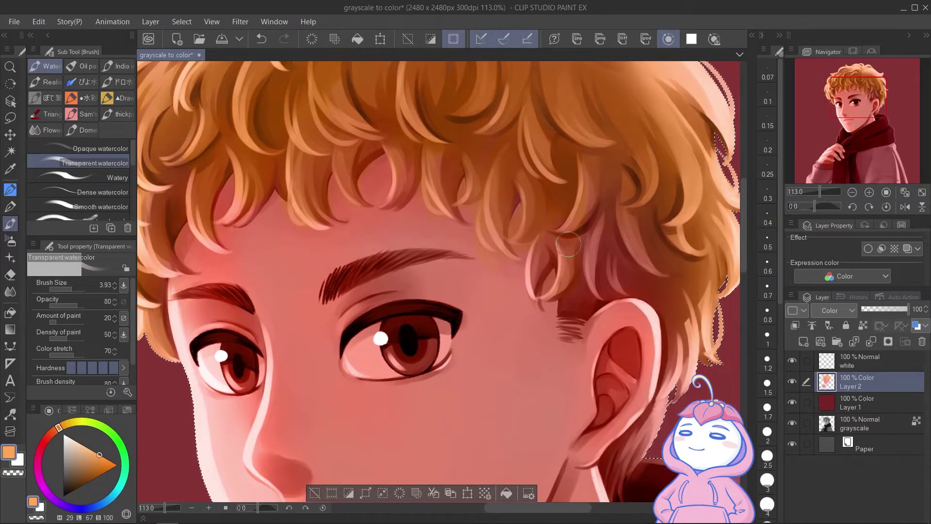
left_click_drag(633, 245, 568, 143)
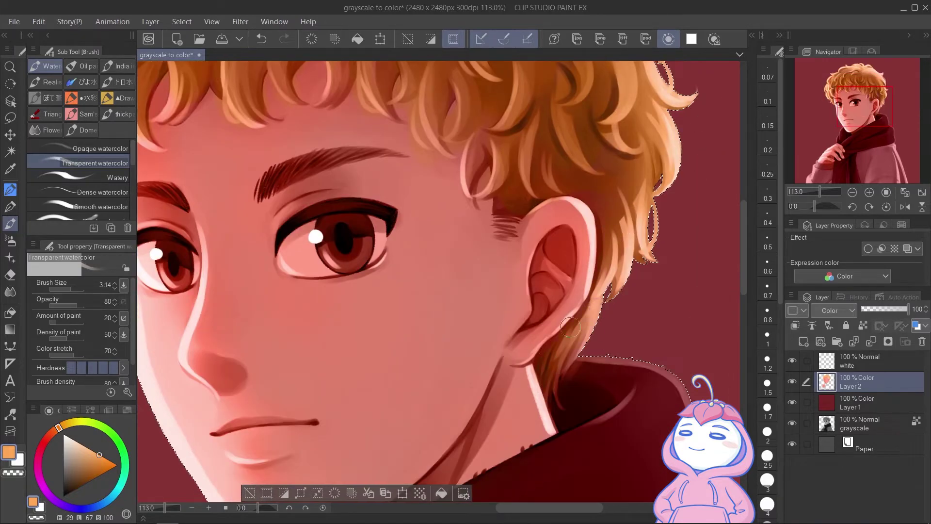
Refine the hair color around the ear and side curls with sampled tones, using Transparent watercolor at size 3.14
left_click(574, 205, "alt")
left_click_drag(545, 214, 582, 314)
left_click(532, 272, "alt")
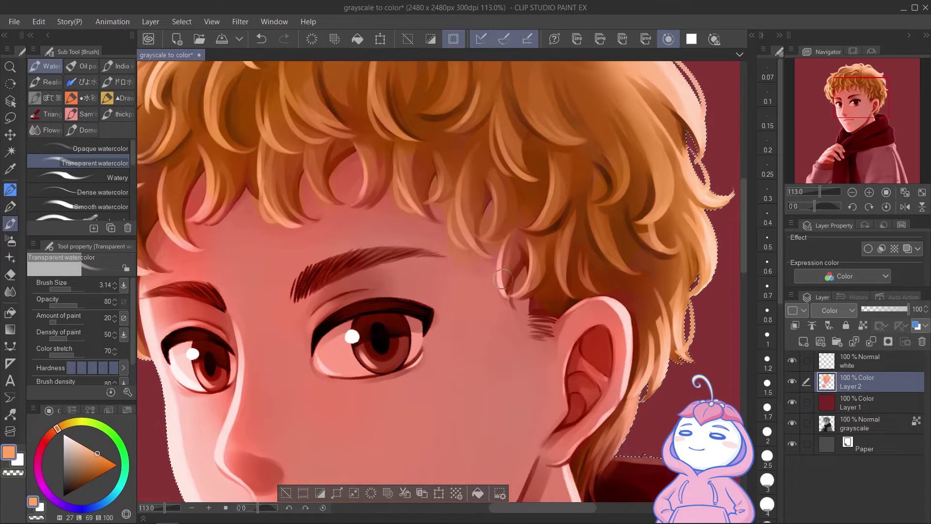
left_click_drag(545, 198, 570, 239)
Touch up the skin between the temple curls with a sampled coral tone at size 1.15, using Transparent, plus Dense watercolor
left_click(507, 274, "alt")
scroll(475, 276, "up", 2)
key("[")
key("[")
key("[")
key("[")
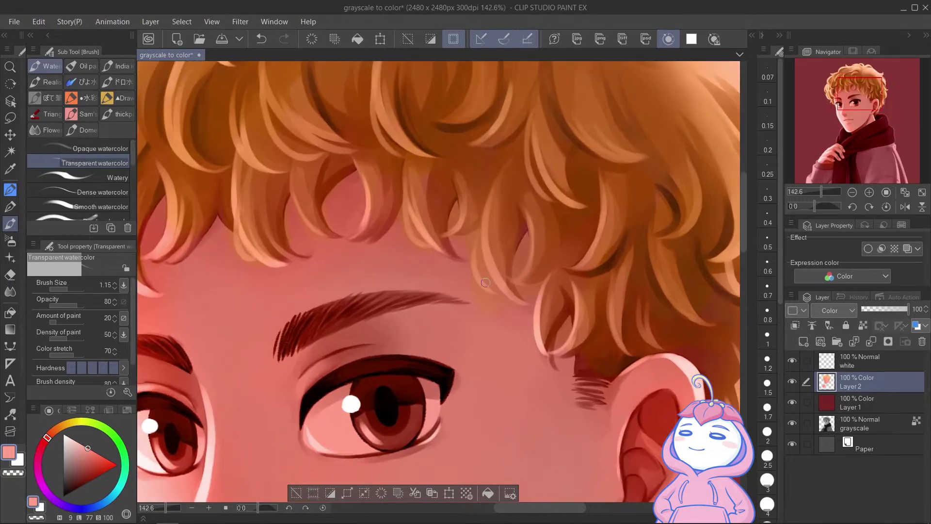
left_click(92, 190)
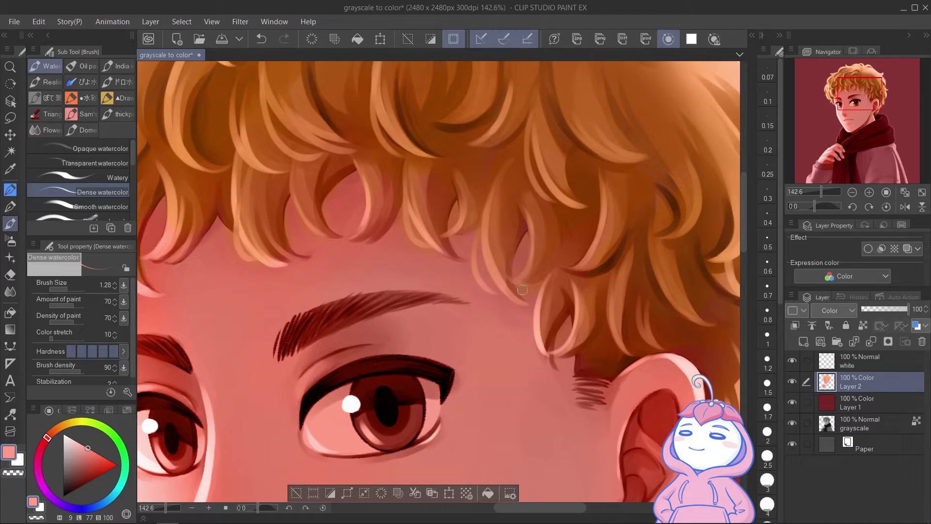
Clean up the fringe curls and forehead gaps with sampled hair and skin tones, using Dense watercolor at size 3.25
left_click(450, 187, "alt")
key("]")
key("]")
key("]")
key("]")
left_click(351, 186, "alt")
left_click_drag(243, 261, 327, 262)
left_click(250, 242, "alt")
left_click(278, 266, "alt")
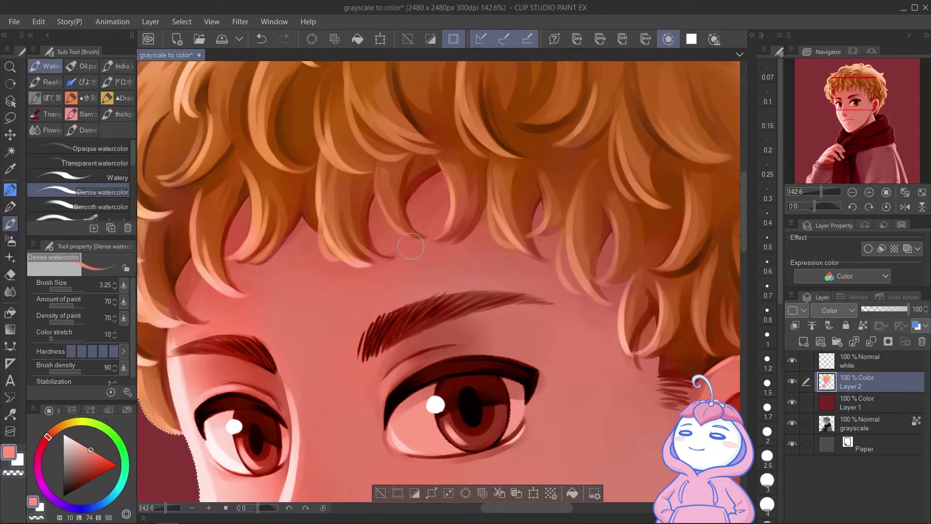
left_click_drag(494, 223, 499, 225)
mouse_move(594, 257)
left_mouse_down()
mouse_move(585, 242)
mouse_move(532, 252)
left_mouse_up()
Soften the forehead skin along the hairline with coral tones, using the Soft airbrush at size 8.58
key("b")
key("bracketleft")
key("bracketleft")
key("bracketleft")
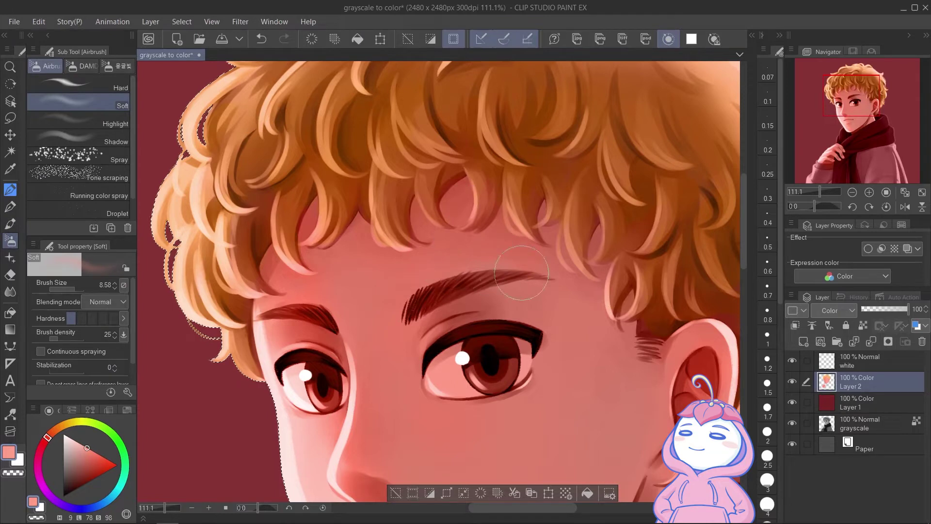
left_click_drag(525, 279, 513, 257)
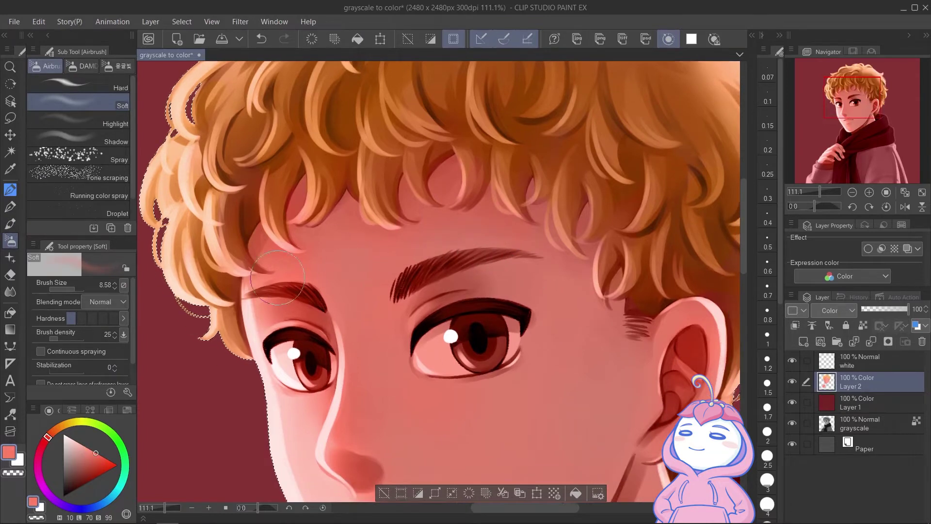
scroll(474, 261, "up", 2)
Tint the eyebrows and upper lash lines with orange-brown sampled from the hair, using the Soft airbrush at size 1.87
left_click(214, 84, "alt")
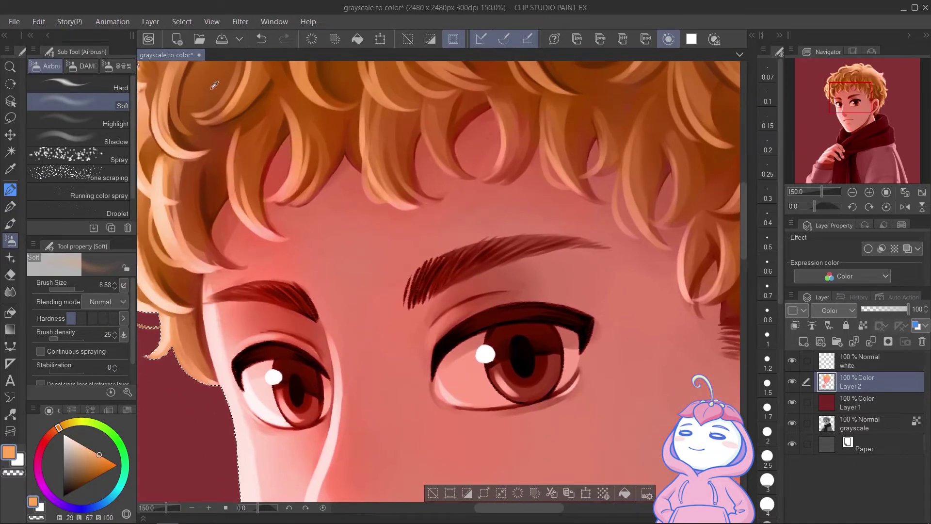
key("bracketleft")
key("bracketleft")
key("bracketleft")
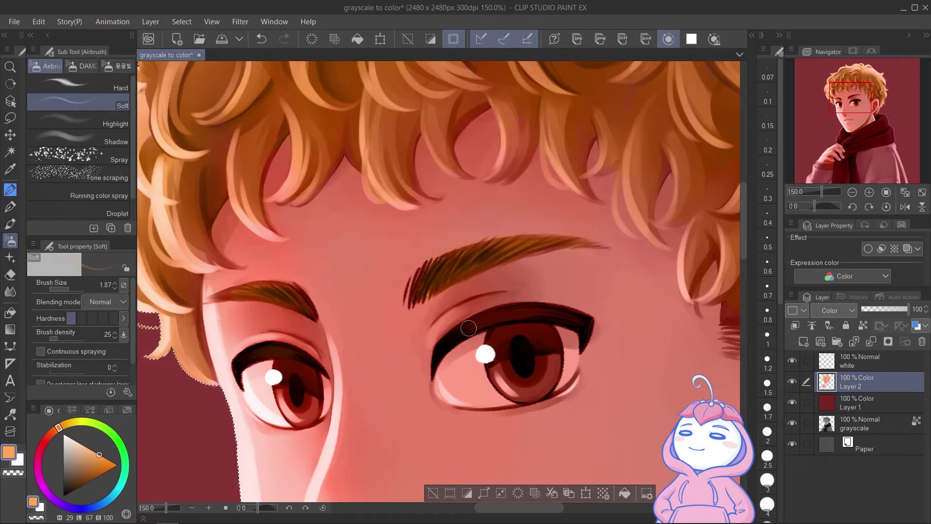
left_click(537, 232, "alt")
Blend the hair and skin colors along the fringe tips and temple with the Blend tool at size 3.22
left_click(270, 316, "alt")
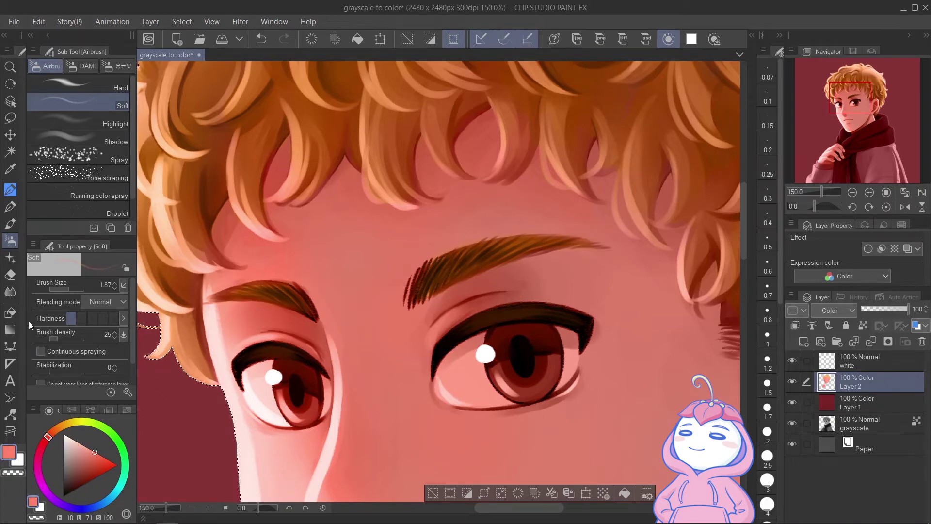
key("j")
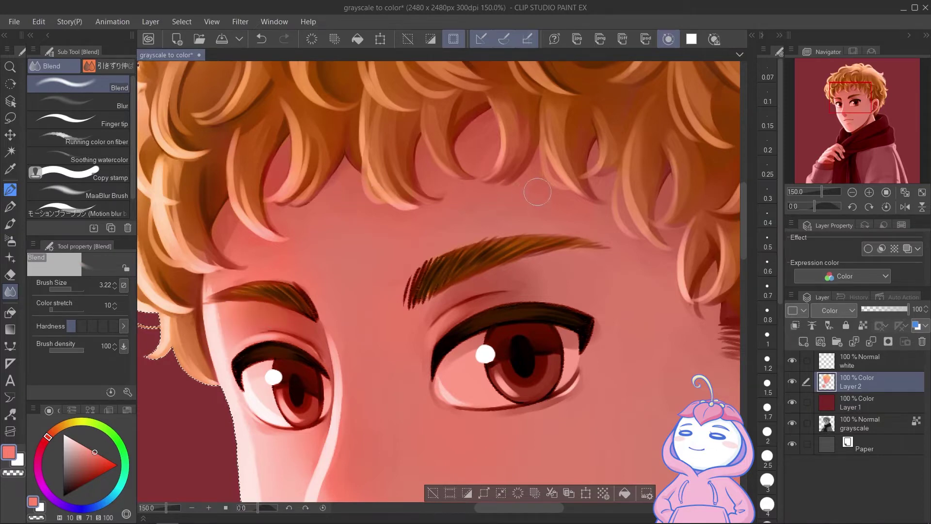
left_click_drag(701, 327, 662, 298)
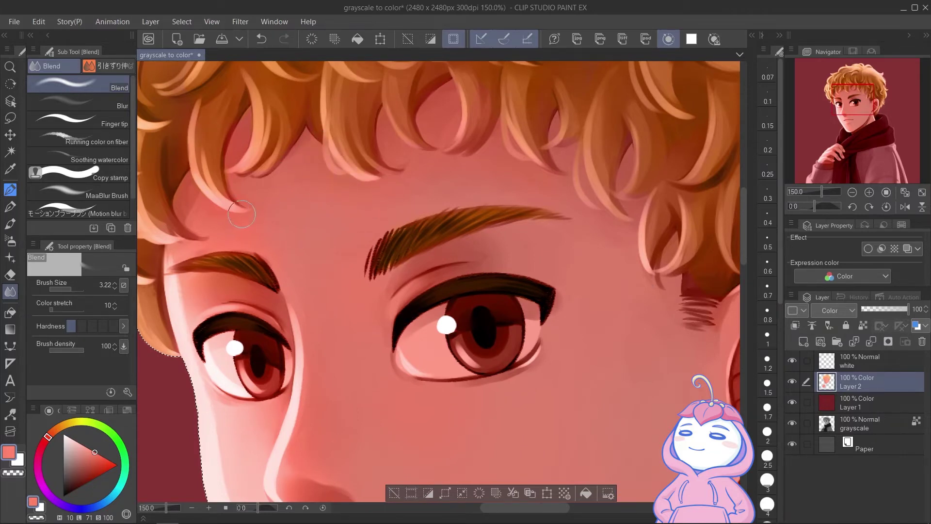
left_click_drag(582, 250, 473, 203)
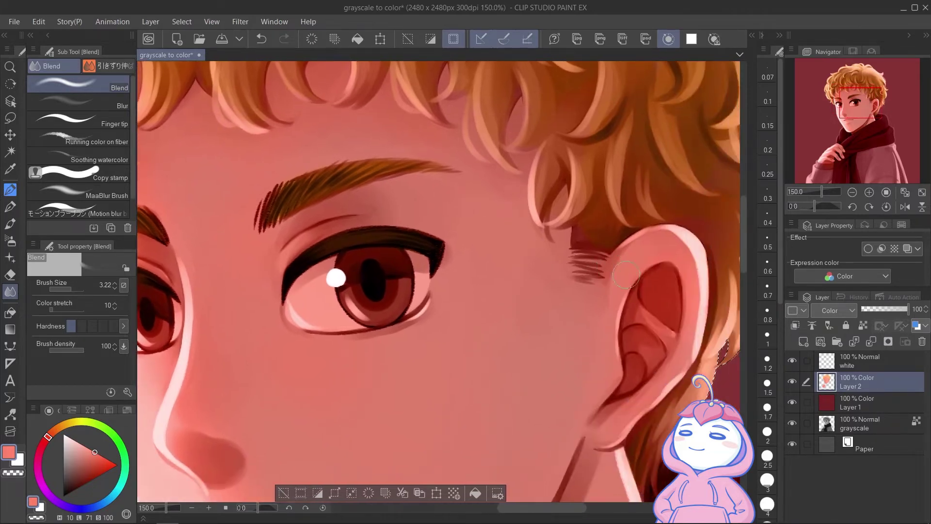
Refine the sideburn and ear edge with sampled hair and skin tones, using Dense watercolor at varied sizes
key("b")
left_click(600, 213, "alt")
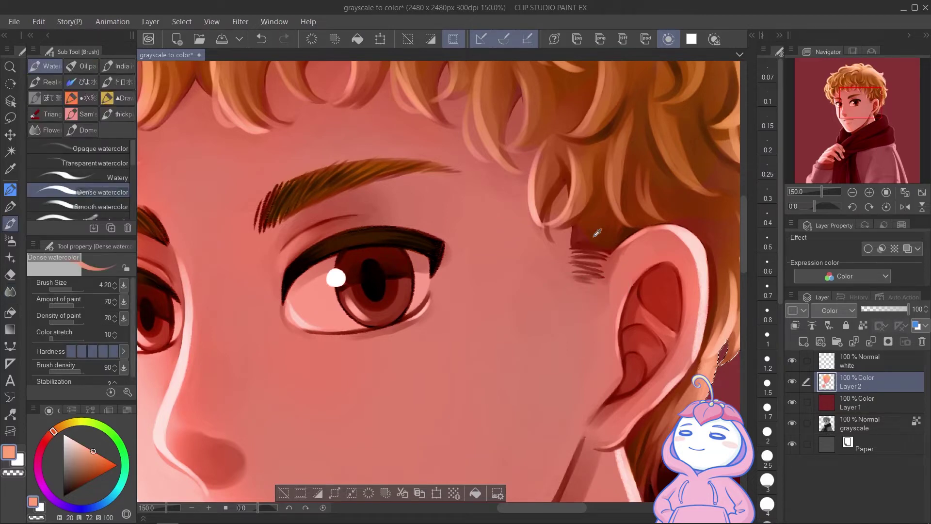
mouse_move(583, 230)
left_mouse_down("ctrl+alt")
mouse_move(466, 228)
mouse_move(489, 229)
left_mouse_up("ctrl+alt")
left_click(334, 236, "alt")
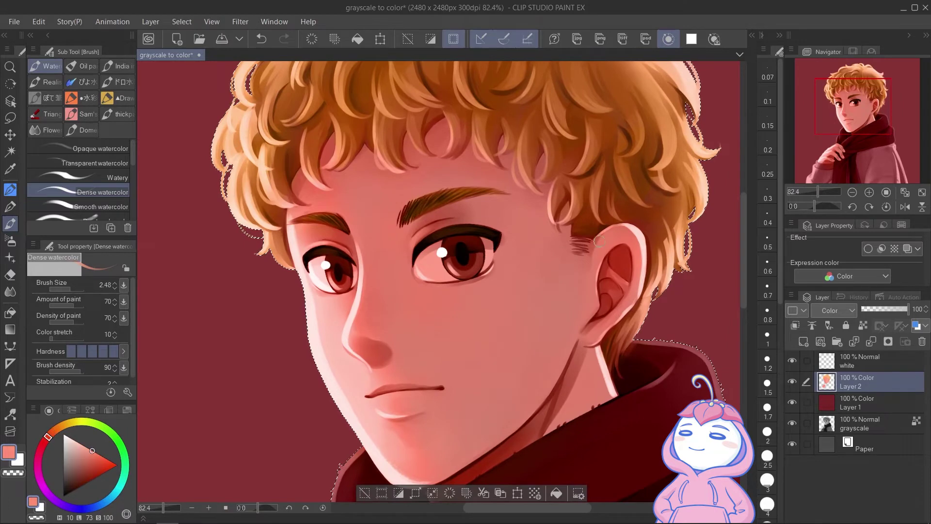
left_click_drag(601, 249, 623, 242, "ctrl+alt")
left_click(604, 330, "alt")
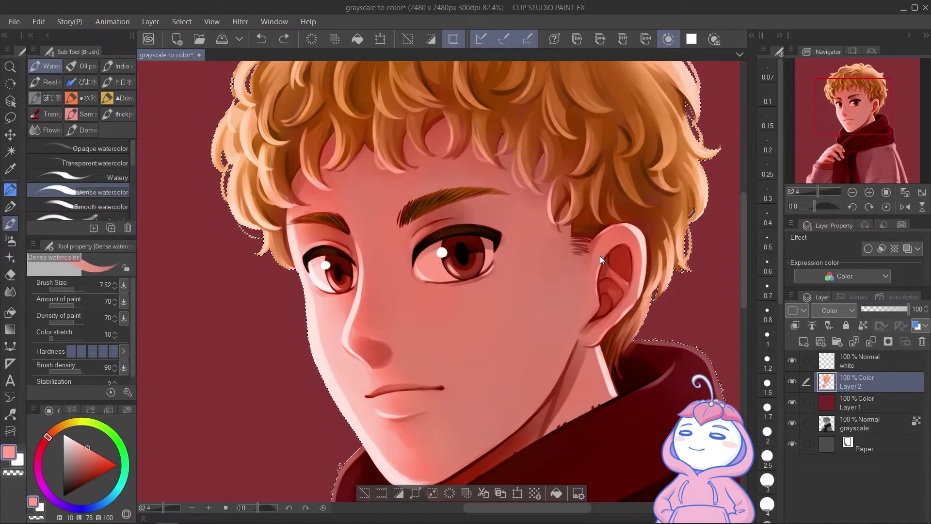
Paint the sweater's body and sleeve orange, H 28, L 64, S 98, with the Dense watercolor brush
left_click_drag(607, 321, 499, 330, "ctrl")
left_click_drag(563, 369, 495, 249)
mouse_move(388, 373)
left_mouse_down("ctrl")
mouse_move(416, 339)
mouse_move(399, 373)
left_mouse_up("ctrl")
left_click_drag(64, 425, 58, 428)
left_click(101, 456)
left_click_drag(415, 346, 407, 286)
left_click_drag(286, 339, 309, 338, "ctrl+alt")
mouse_move(283, 373)
left_mouse_down()
mouse_move(296, 330)
mouse_move(362, 386)
mouse_move(366, 327)
mouse_move(376, 328)
left_mouse_up()
mouse_move(570, 289)
left_mouse_down()
mouse_move(513, 280)
mouse_move(588, 299)
left_mouse_up()
mouse_move(711, 378)
left_mouse_down()
mouse_move(555, 271)
mouse_move(595, 238)
left_mouse_up()
mouse_move(595, 237)
left_mouse_down()
mouse_move(617, 231)
mouse_move(487, 267)
mouse_move(450, 347)
mouse_move(456, 407)
left_mouse_up()
left_click_drag(432, 297, 445, 311, "ctrl")
Fill the remaining sweater areas beside the scarf with the same orange at brush size 6.32
left_click_drag(404, 288, 420, 292, "ctrl+alt")
key("bracketleft")
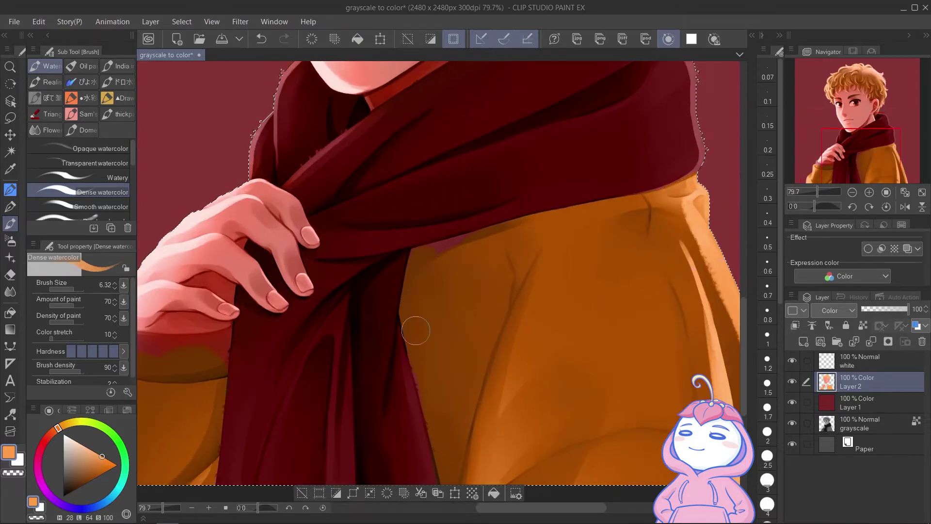
mouse_move(421, 287)
left_mouse_down()
mouse_move(465, 299)
mouse_move(507, 295)
left_mouse_up()
scroll(508, 295, "down", 1)
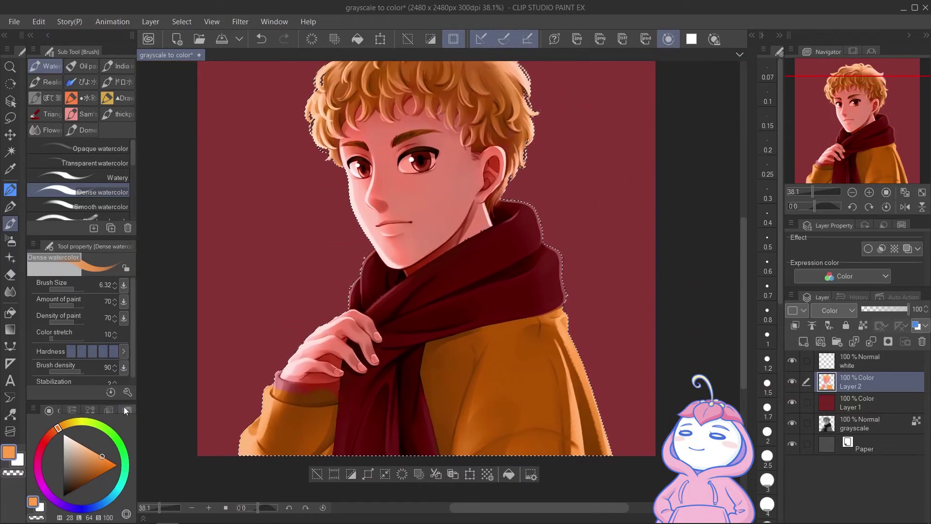
Paint the scarf's wrapped part around the neck saturated red, H 3, L 45, S 100, with Dense watercolor
left_click(44, 440)
left_click(114, 468)
left_click_drag(502, 260, 516, 262, "ctrl")
left_click_drag(465, 283, 492, 285, "ctrl+alt")
mouse_move(543, 234)
left_mouse_down()
mouse_move(498, 278)
mouse_move(567, 220)
mouse_move(544, 208)
mouse_move(618, 218)
left_mouse_up()
left_click_drag(533, 206, 512, 207, "ctrl+alt")
mouse_move(504, 201)
left_mouse_down()
mouse_move(511, 194)
mouse_move(480, 205)
left_mouse_up()
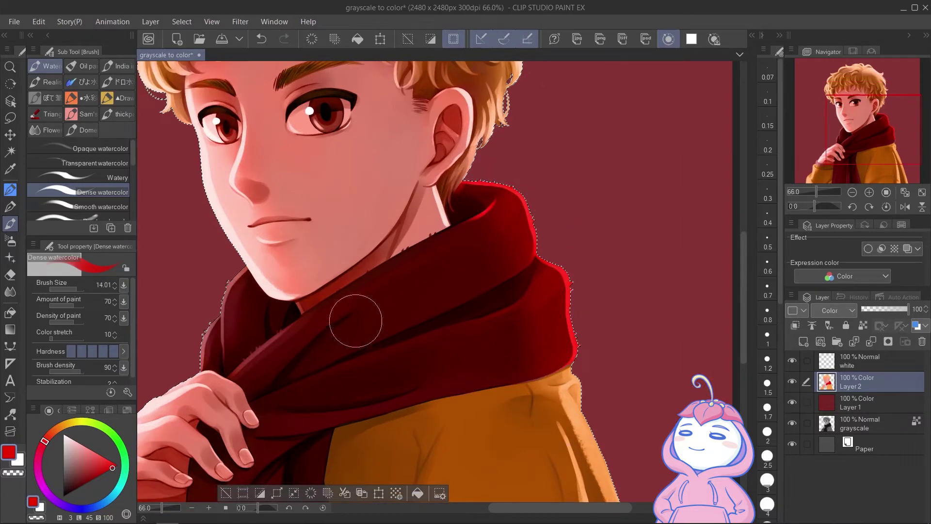
Color the scarf folds below the chin and above the hand in the same red, reducing the brush to size 4.89
left_click_drag(254, 353, 290, 332)
mouse_move(393, 280)
left_mouse_down("ctrl")
mouse_move(420, 278)
mouse_move(574, 184)
left_mouse_up("ctrl")
left_click_drag(329, 208, 349, 241)
key("bracketleft")
key("bracketleft")
key("bracketleft")
key("bracketleft")
scroll(304, 259, "up", 2)
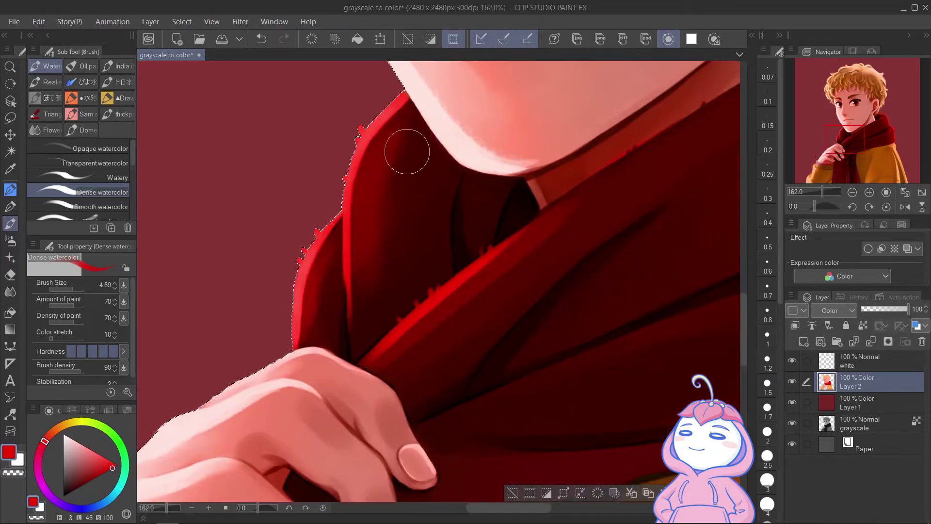
mouse_move(644, 213)
left_mouse_down()
mouse_move(293, 326)
mouse_move(329, 335)
left_mouse_up()
Color the scarf's hanging end in red with Dense watercolor at size 9.82
left_click(302, 234, "alt")
mouse_move(310, 278)
left_mouse_down("ctrl+alt")
mouse_move(275, 286)
mouse_move(339, 249)
left_mouse_up("ctrl+alt")
left_click_drag(465, 165, 409, 206)
left_click(438, 191, "alt")
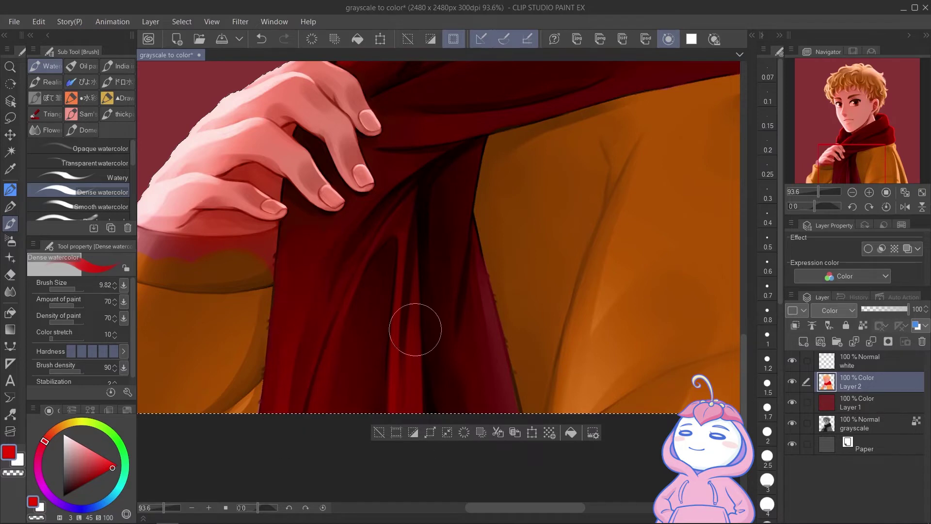
mouse_move(453, 129)
left_mouse_down()
mouse_move(472, 183)
mouse_move(485, 180)
left_mouse_up()
left_click_drag(444, 216, 470, 218)
Fill the scarf red around and between the fingers, using Dense watercolor at sizes from 1.22 to 5.16
left_click_drag(469, 217, 411, 188)
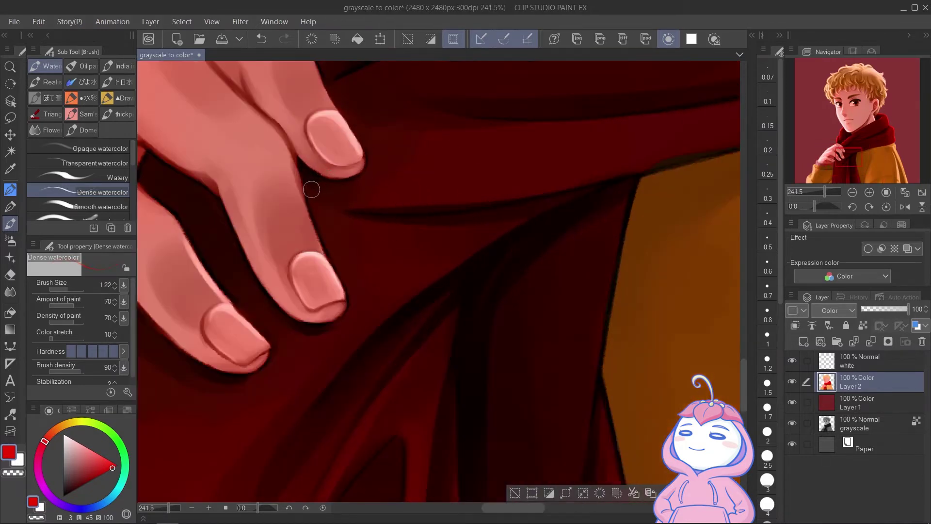
key("bracketright")
key("bracketright")
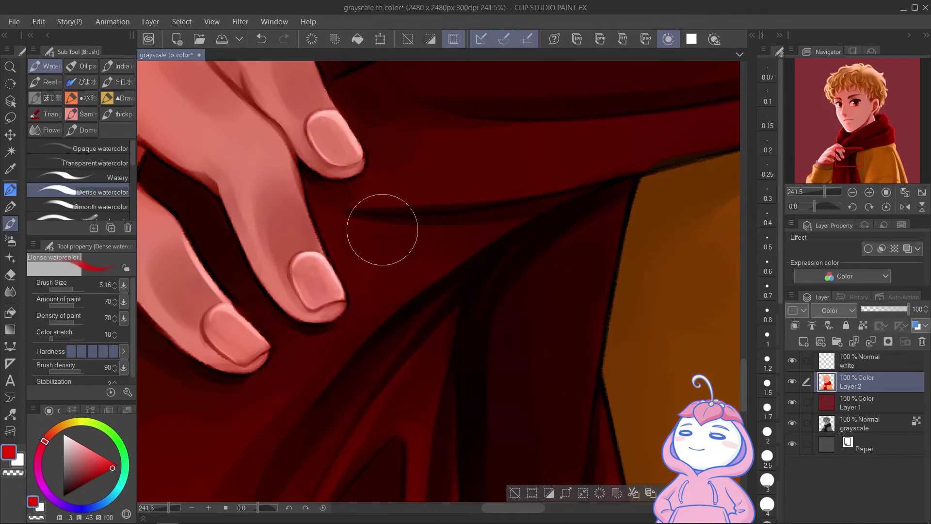
left_click_drag(503, 142, 545, 230)
left_click_drag(212, 283, 334, 214)
left_click_drag(345, 220, 331, 209)
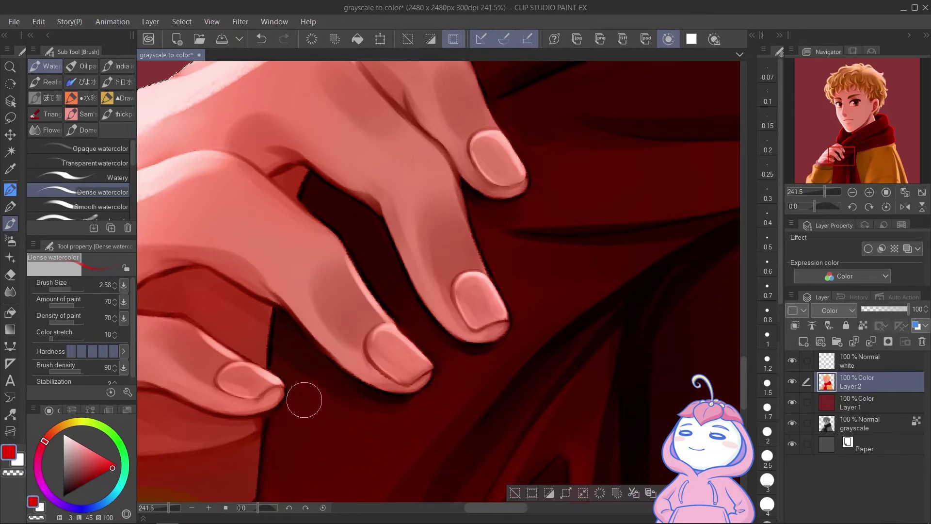
scroll(402, 272, "down", 8)
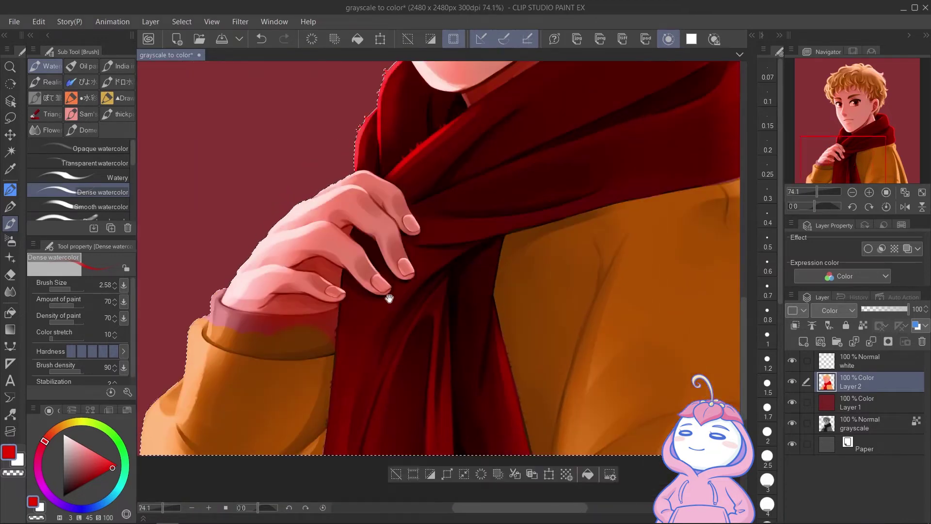
scroll(402, 272, "down", 1)
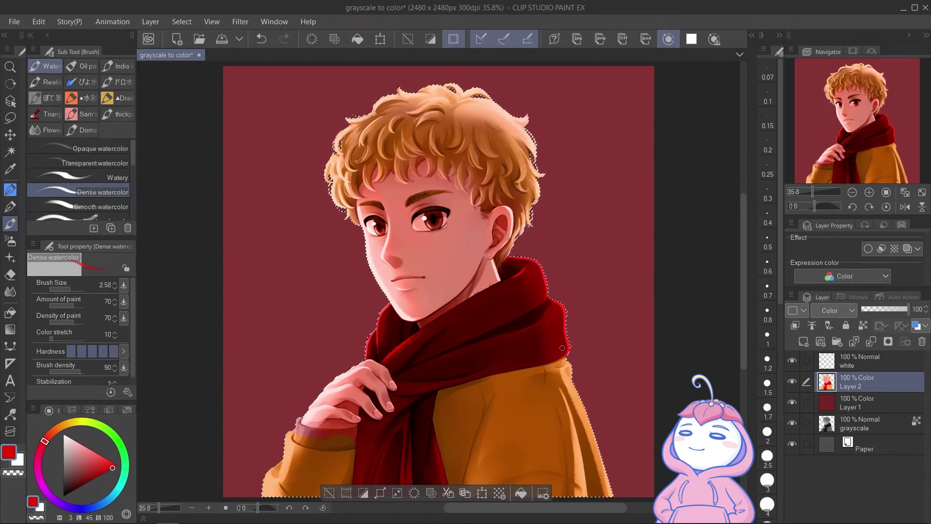
Paint the sleeve cuff green, H 163, L 62, S 56, with Dense watercolor at size 2.58
scroll(320, 449, "up", 8)
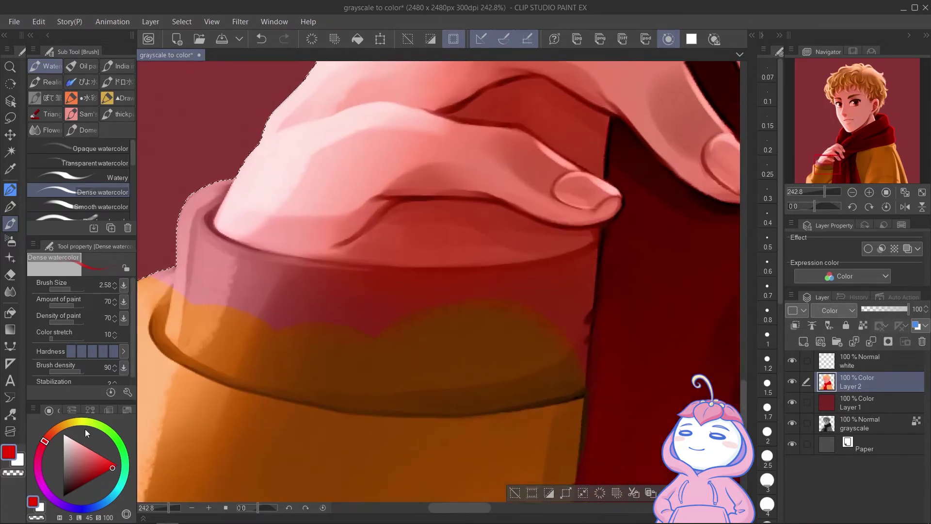
left_click(127, 464)
left_click_drag(131, 465, 126, 477)
mouse_move(93, 452)
left_mouse_down()
mouse_move(86, 457)
mouse_move(126, 475)
left_mouse_up()
left_click(127, 471)
mouse_move(247, 298)
left_mouse_down()
mouse_move(299, 323)
mouse_move(195, 340)
mouse_move(190, 220)
mouse_move(227, 262)
mouse_move(249, 343)
left_mouse_up()
mouse_move(177, 342)
left_mouse_down()
mouse_move(237, 371)
mouse_move(360, 398)
mouse_move(530, 387)
mouse_move(571, 358)
mouse_move(353, 384)
mouse_move(386, 358)
mouse_move(386, 325)
mouse_move(329, 300)
mouse_move(404, 297)
mouse_move(230, 258)
mouse_move(430, 287)
mouse_move(545, 279)
mouse_move(563, 372)
left_mouse_up()
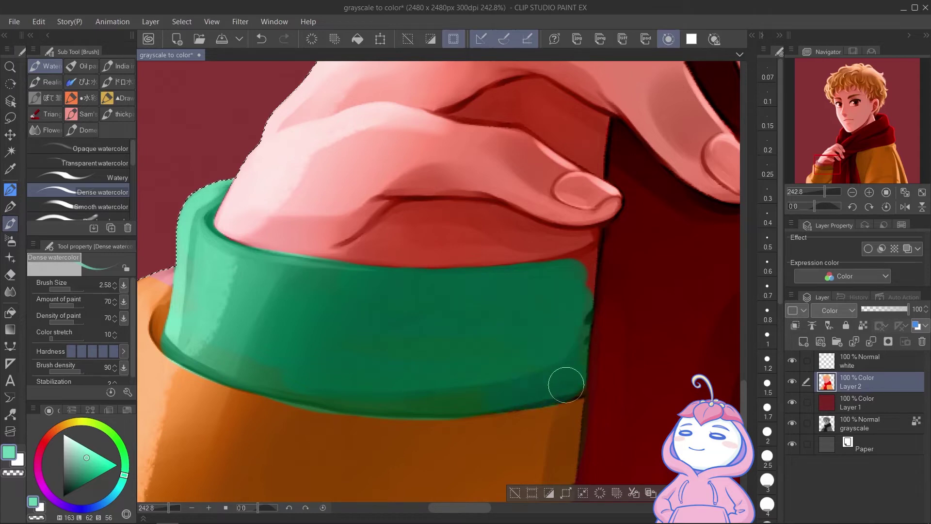
Fill the green cuff up to its edges at the wrist and scarf with the brush at size 1, undoing stray strokes
left_click(767, 337)
left_click_drag(537, 265, 586, 258)
key("ctrl+z")
key("ctrl+z")
left_click_drag(524, 268, 592, 246)
left_click_drag(179, 266, 214, 192)
Clean up the cuff's borders with the sleeve, scarf and wrist using sampled orange, green, red and skin tones
left_click(178, 368, "alt")
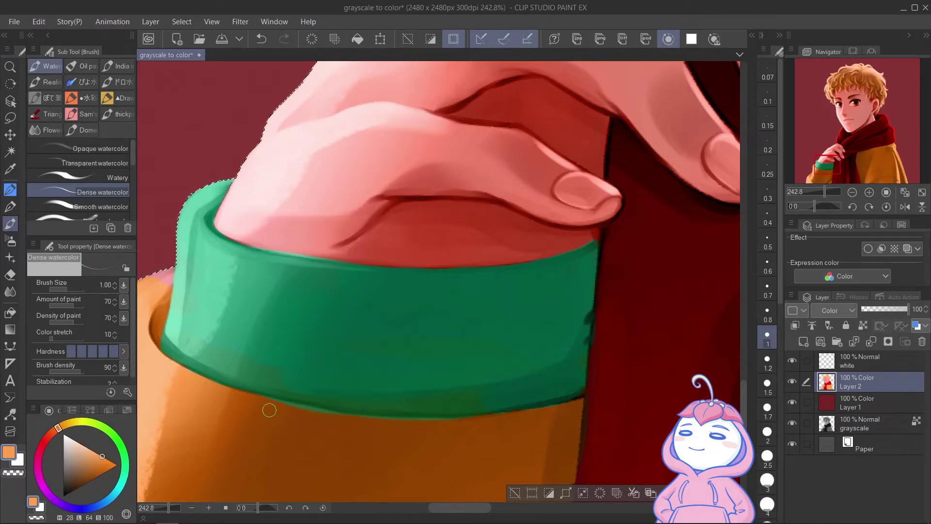
left_click_drag(293, 408, 340, 420)
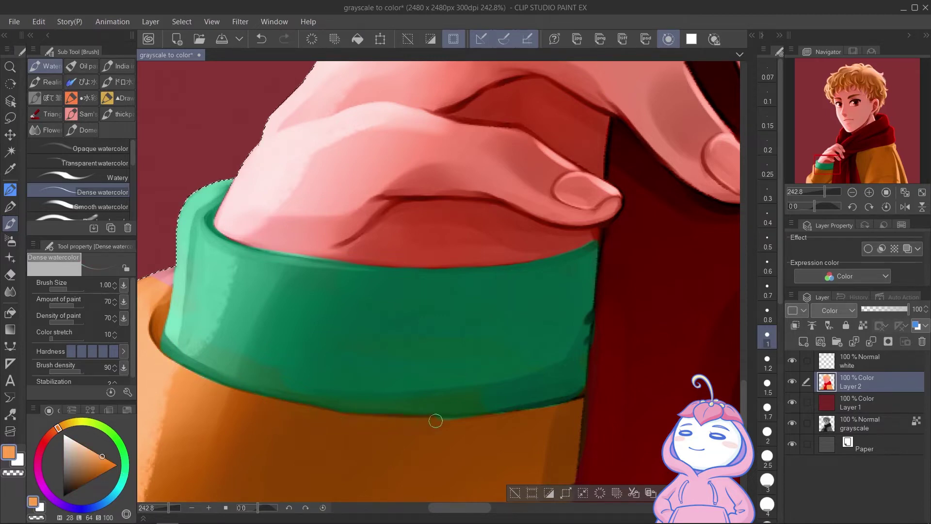
left_click(371, 403, "alt")
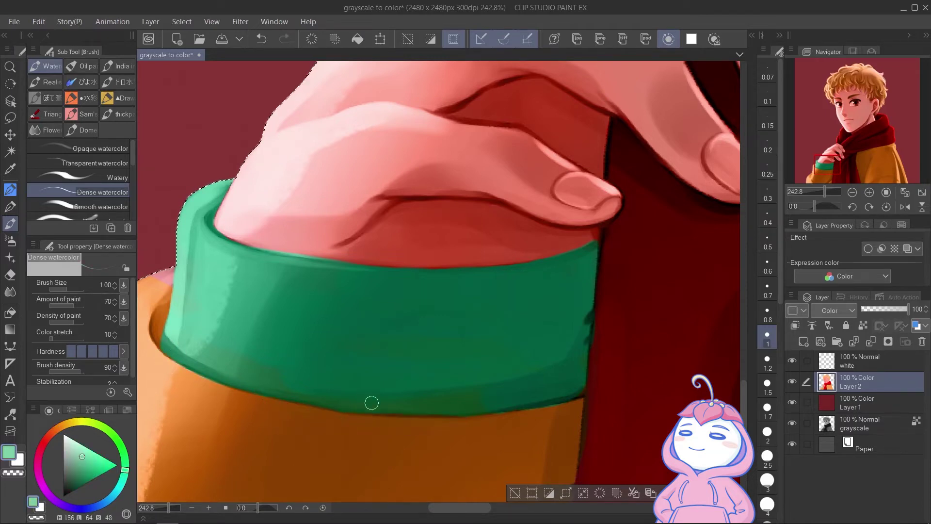
left_click(591, 398, "alt")
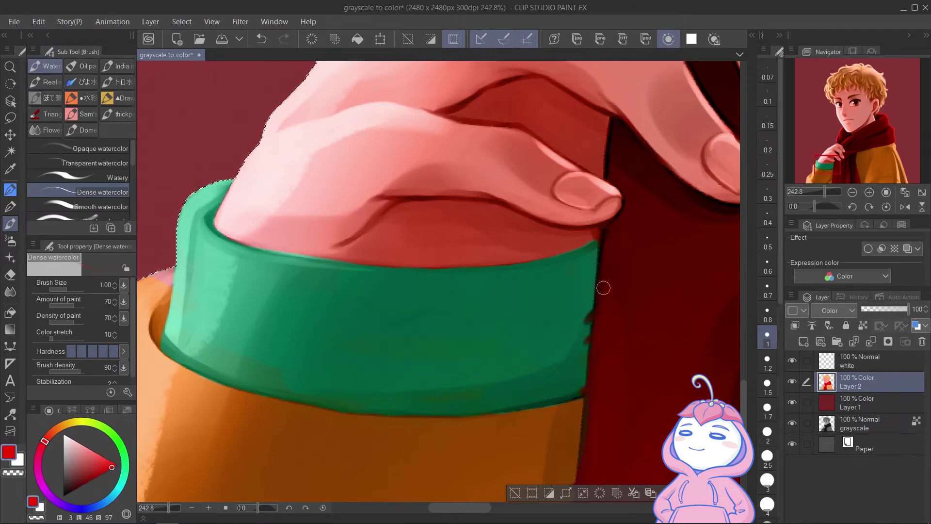
left_click(585, 237, "alt")
left_click(504, 421, "alt")
left_click_drag(382, 335, 374, 316)
left_click(305, 273, "alt")
left_click_drag(460, 271, 417, 276)
Color the far eye's iris cyan, H 187, L 71, S 99, with Dense watercolor
left_click_drag(106, 502, 118, 493)
left_click_drag(307, 202, 322, 202)
mouse_move(270, 242)
left_mouse_down()
mouse_move(258, 256)
mouse_move(259, 280)
left_mouse_up()
mouse_move(260, 245)
left_mouse_down()
mouse_move(272, 245)
mouse_move(221, 247)
left_mouse_up()
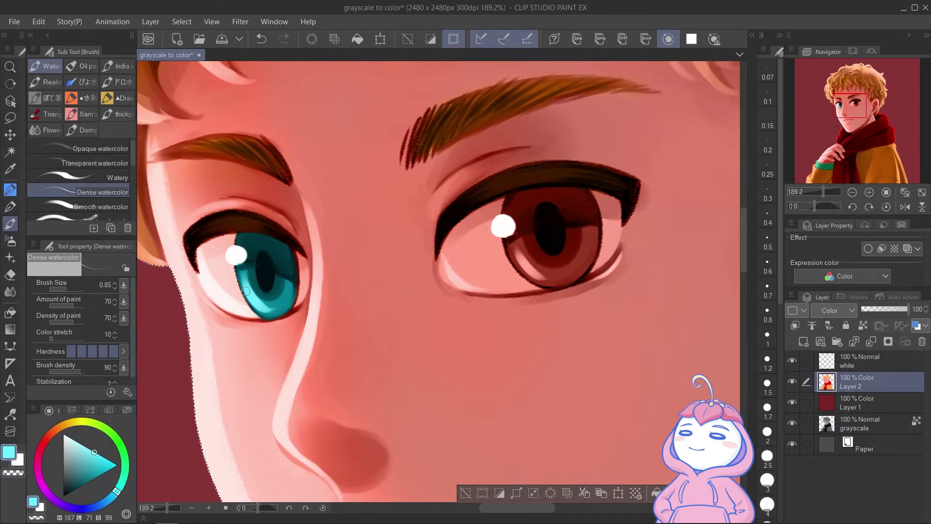
Color the near eye's iris in the same cyan with Dense watercolor at size 2.98 and tidy its edges
left_click_drag(563, 222, 575, 223)
mouse_move(550, 226)
left_mouse_down()
mouse_move(543, 242)
mouse_move(575, 224)
mouse_move(544, 269)
left_mouse_up()
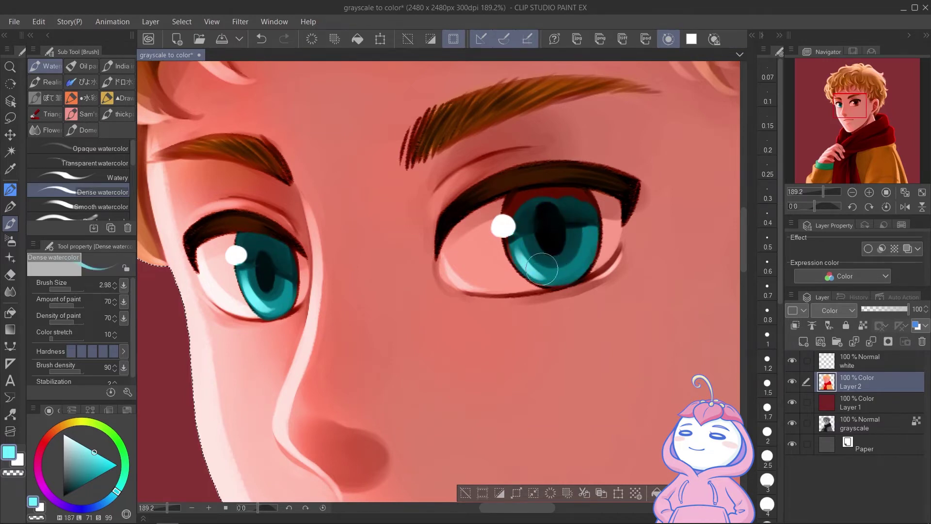
left_click_drag(517, 228, 559, 204)
left_click(490, 213, "alt")
mouse_move(496, 220)
left_mouse_down()
mouse_move(486, 221)
mouse_move(499, 208)
left_mouse_up()
Tint the whites of both eyes pale pink, H 10, L 93, S 98, using Dense and Transparent watercolor
left_click_drag(458, 261, 231, 386)
left_click(71, 438)
left_click_drag(205, 379, 216, 380)
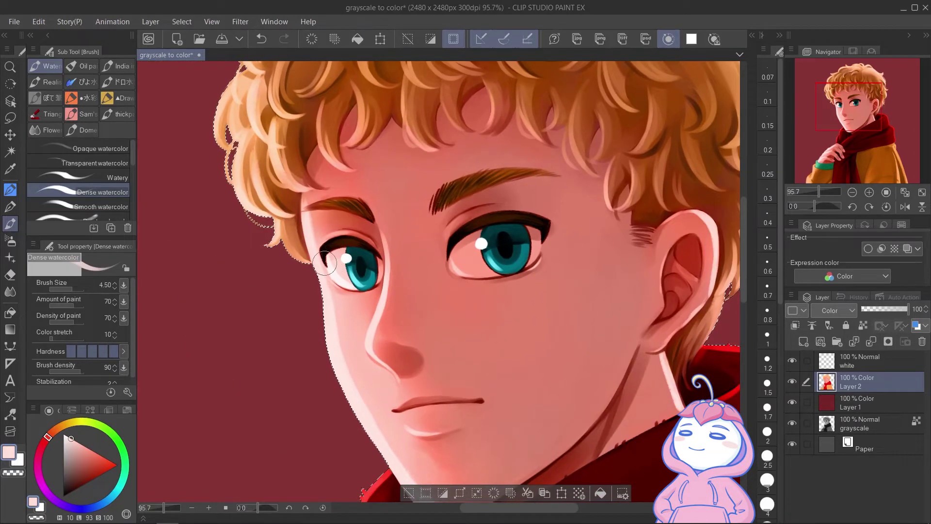
left_click(92, 162)
left_click_drag(379, 277, 380, 261)
left_click_drag(458, 245, 458, 263)
left_click_drag(536, 244, 535, 255)
scroll(548, 230, "down", 6)
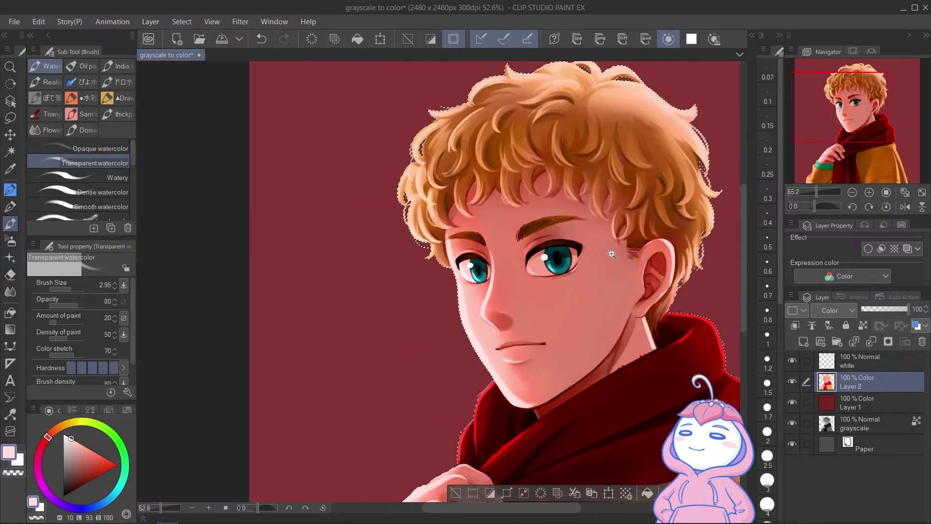
Glaze the hair with warm yellow, H 40, L 70, S 100, using the Soft airbrush at size 27.28
left_click(10, 241)
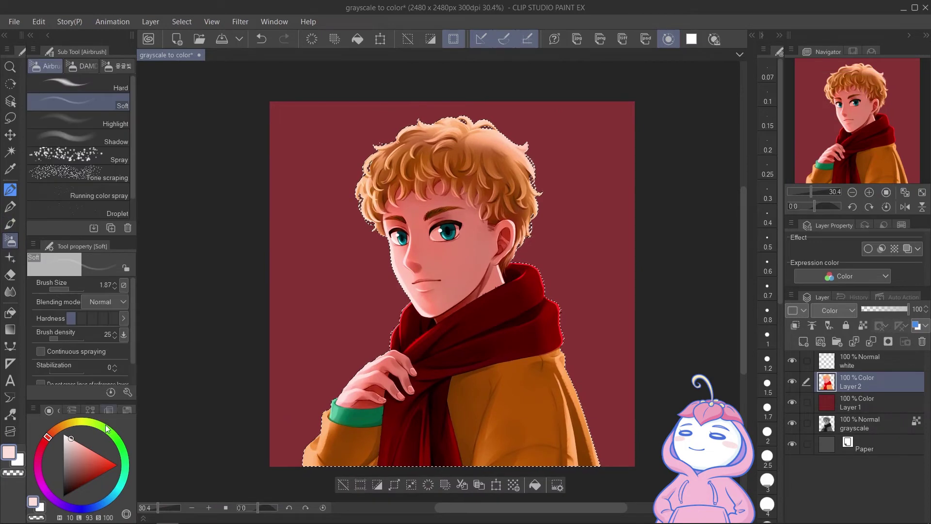
left_click(66, 423)
left_click_drag(86, 449, 100, 447)
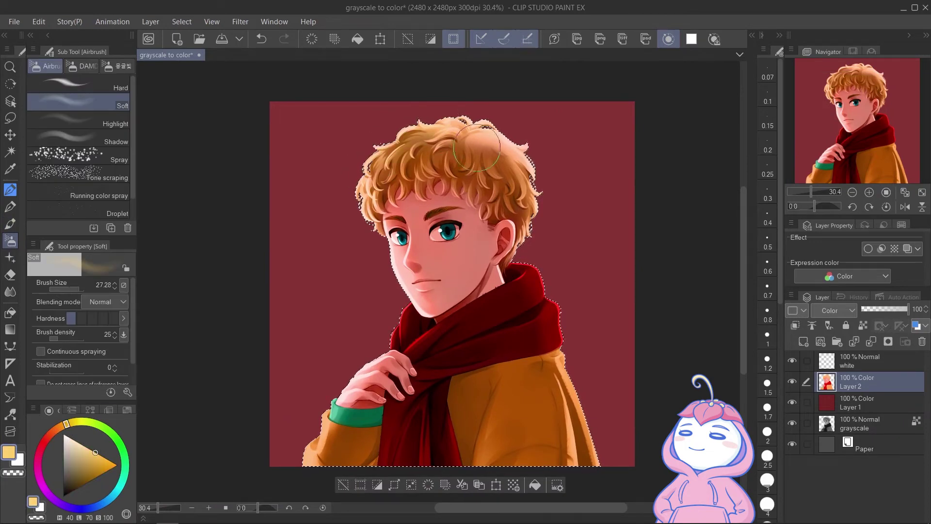
left_click_drag(517, 180, 427, 145)
scroll(536, 326, "up", 1)
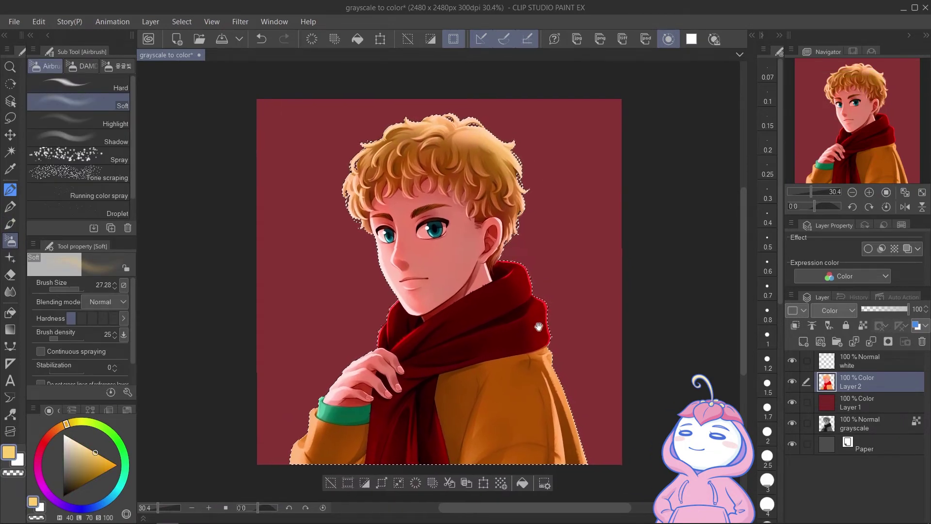
Airbrush the scarf with muted red, H 3, L 52, S 56, using the Soft airbrush at size 13.20
left_click_drag(538, 346, 524, 341)
scroll(484, 307, "up", 1)
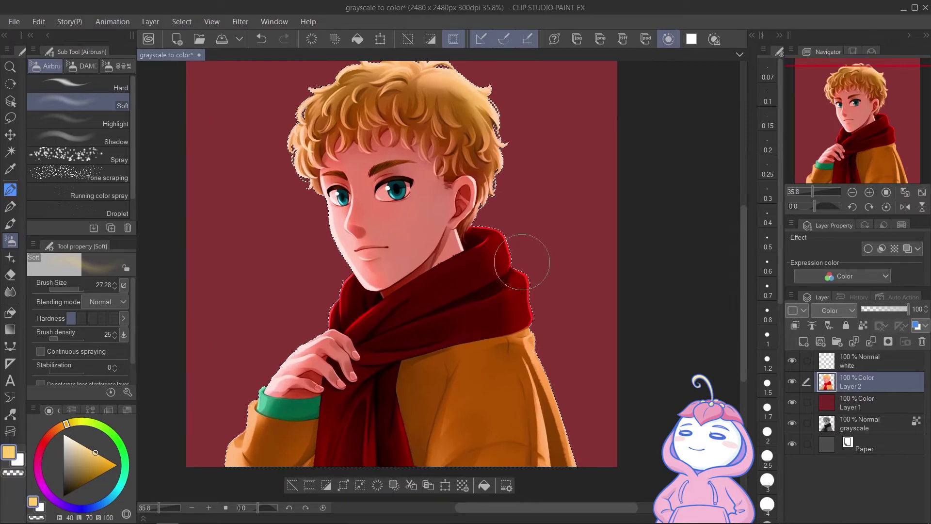
left_click(509, 271, "alt")
left_click(92, 464)
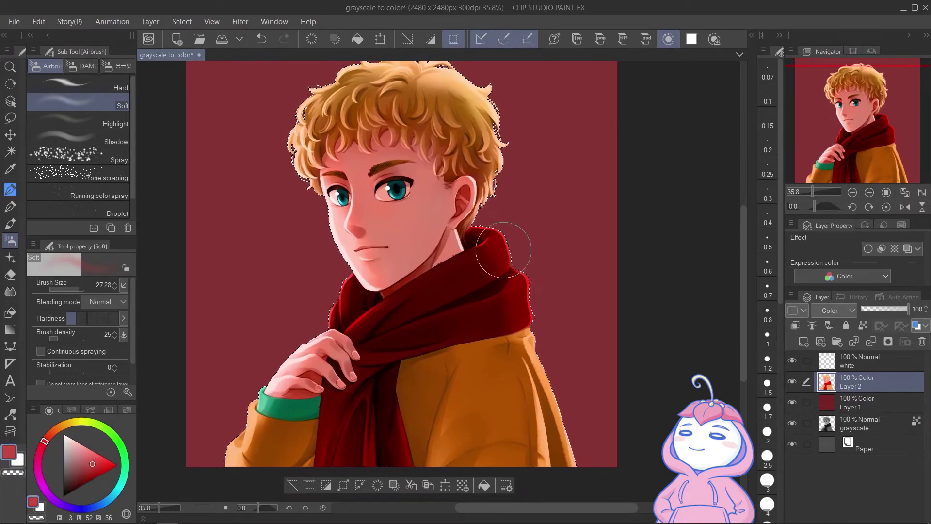
key("[")
key("[")
key("[")
mouse_move(340, 284)
left_mouse_down()
mouse_move(366, 323)
mouse_move(342, 310)
left_mouse_up()
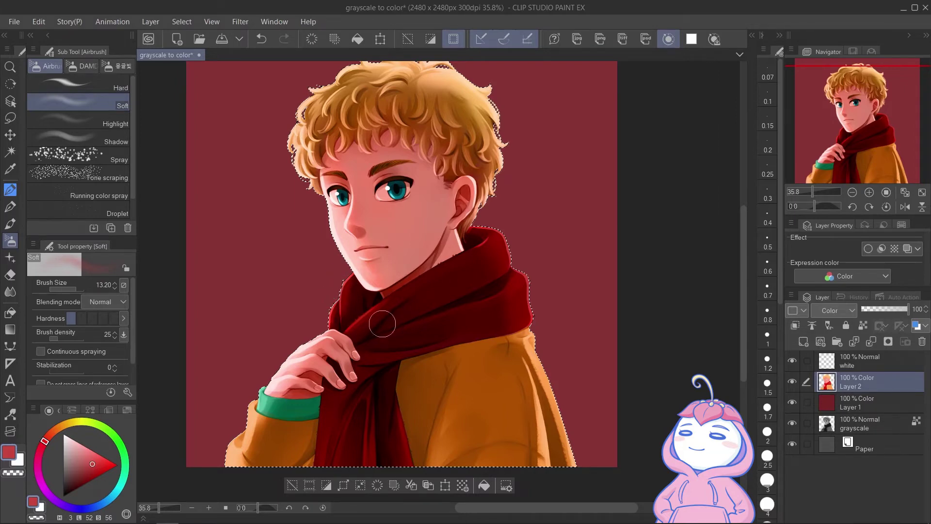
Tint the skin with coral, H 14, L 70, S 100, using the Soft airbrush at size 4.99
left_click_drag(469, 338, 475, 332)
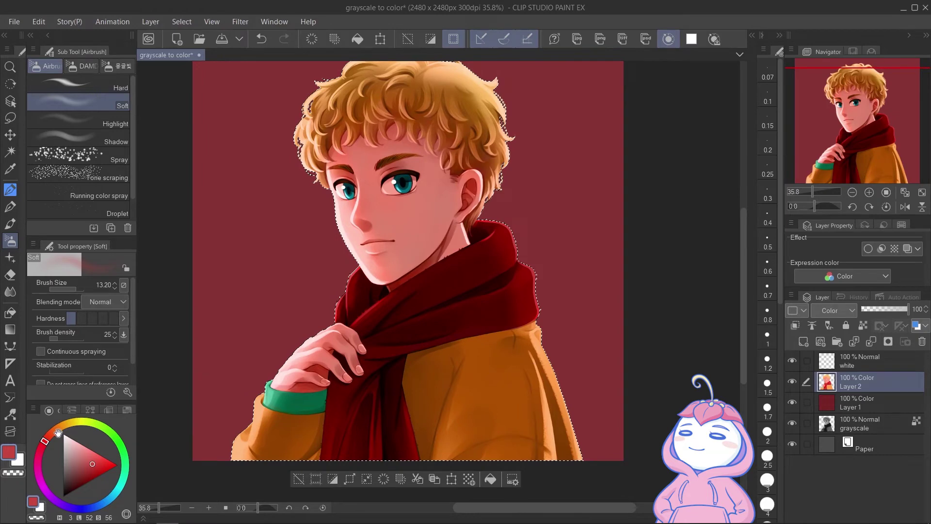
left_click_drag(390, 166, 421, 202)
left_click(421, 202, "alt")
key("bracketleft")
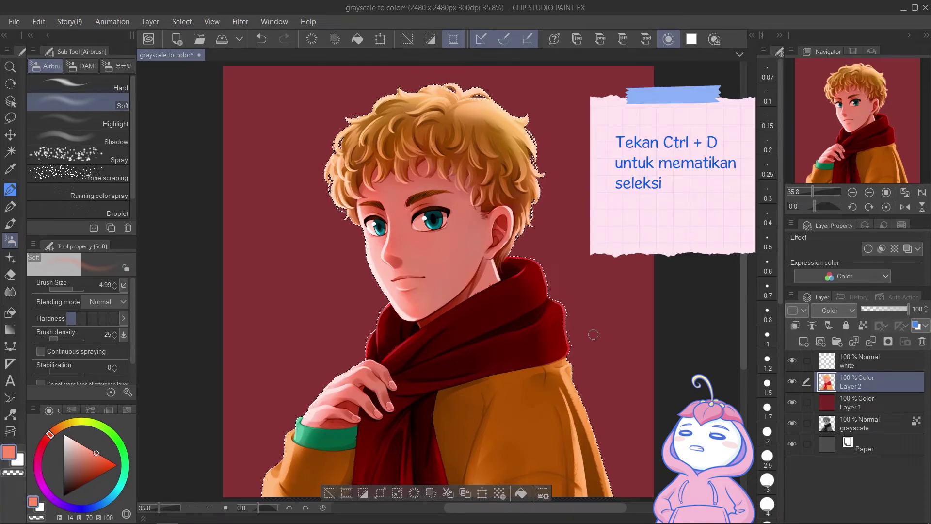
Clear the selection and merge all visible layers, from white down to Paper, into a new layer
key("ctrl+d")
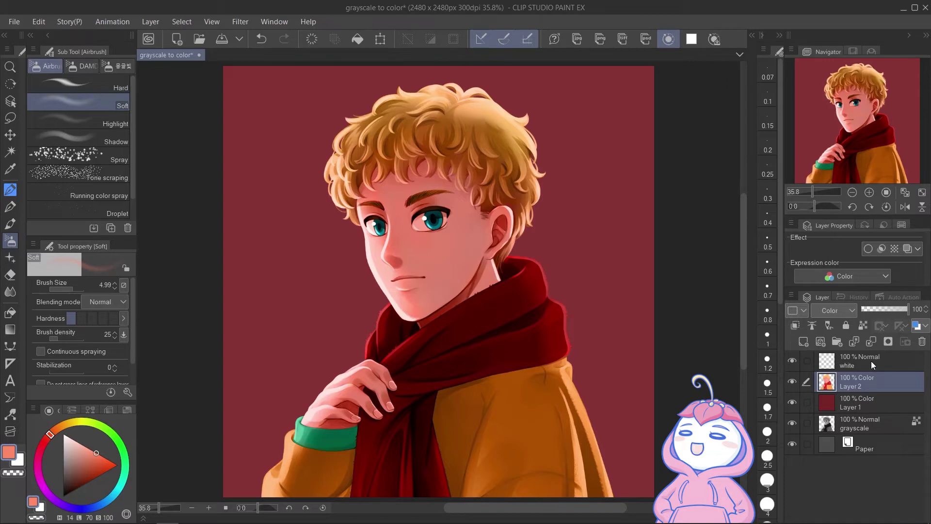
left_click(871, 360)
left_click(867, 446, "shift")
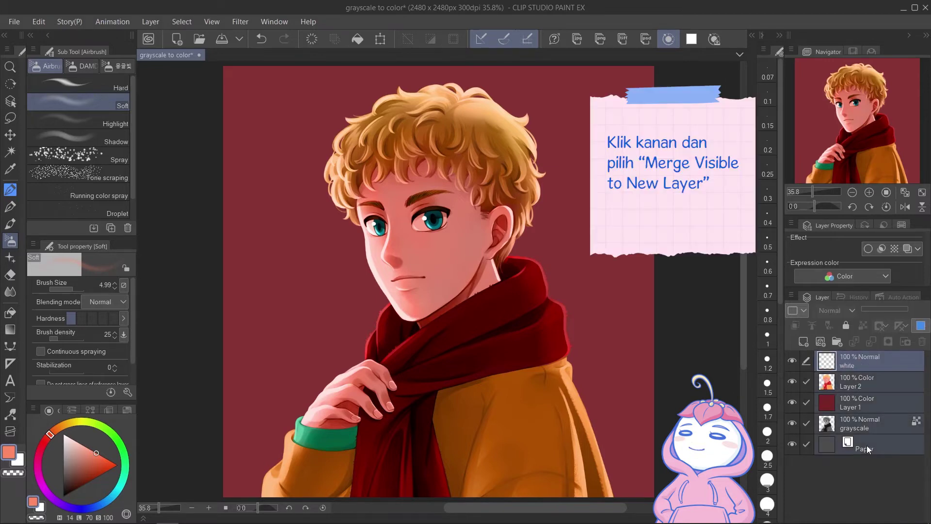
right_click(869, 439)
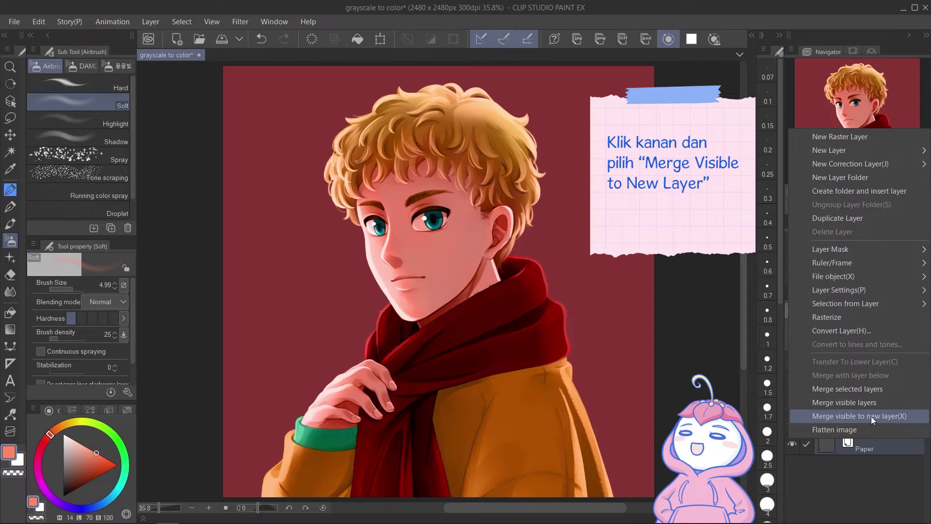
left_click(869, 416)
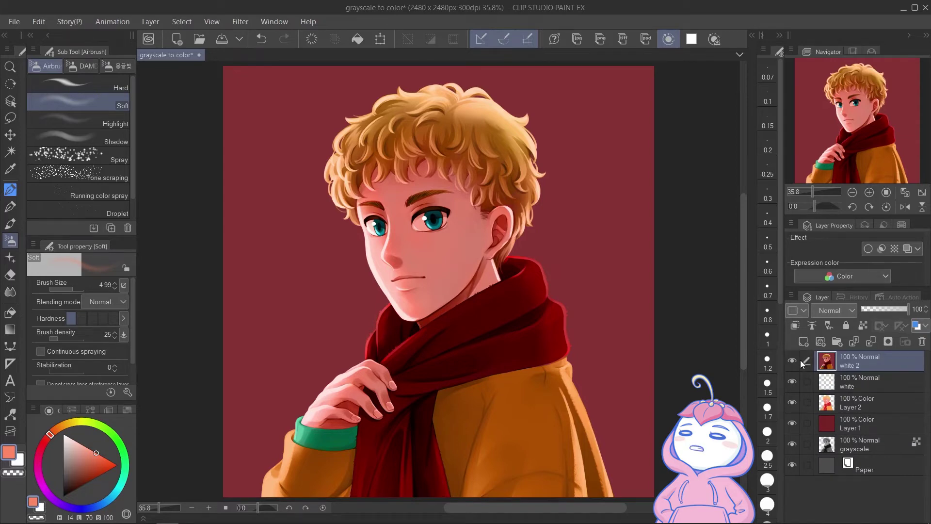
Hide all the original layers beneath the merged one and rename the merged layer "color"
left_click_drag(793, 381, 794, 419)
double_click(844, 364)
type("color")
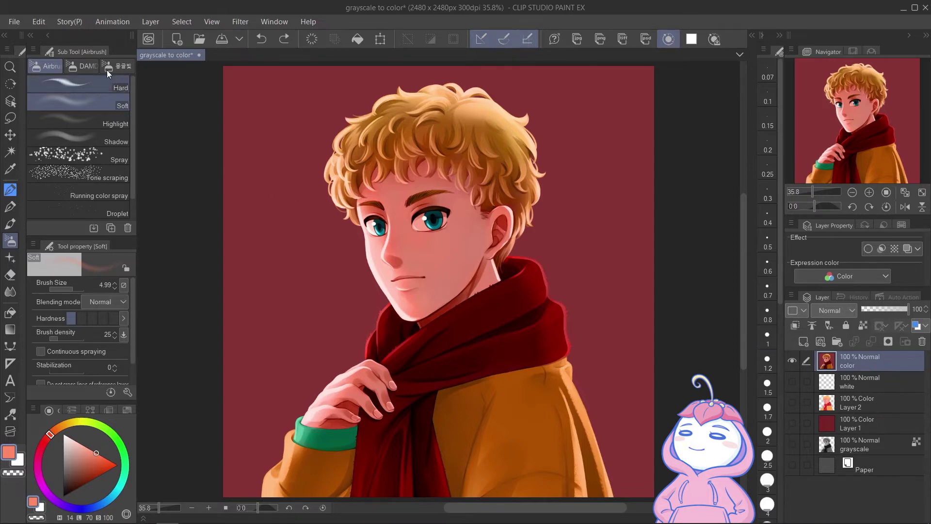
Start a Tone Curve correction on the color layer and raise the RGB curve in both its lower and upper parts
left_click(40, 24)
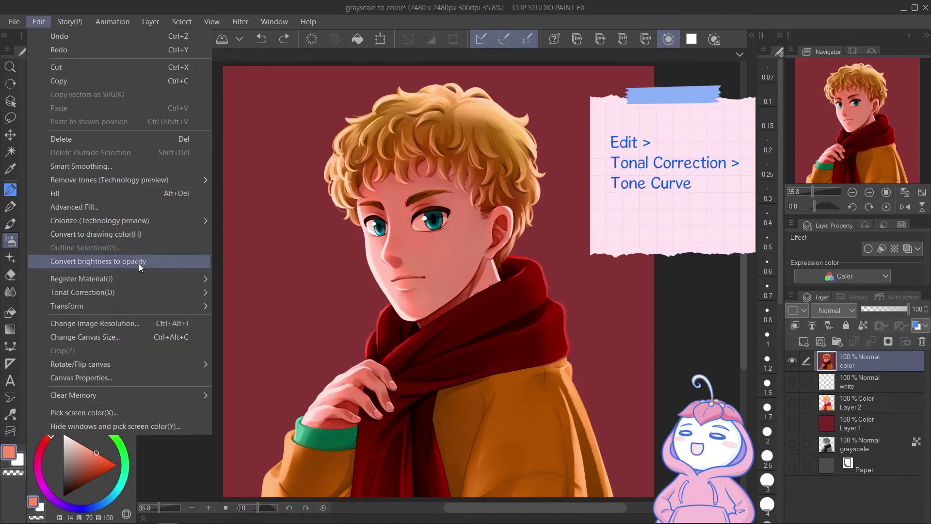
mouse_move(158, 293)
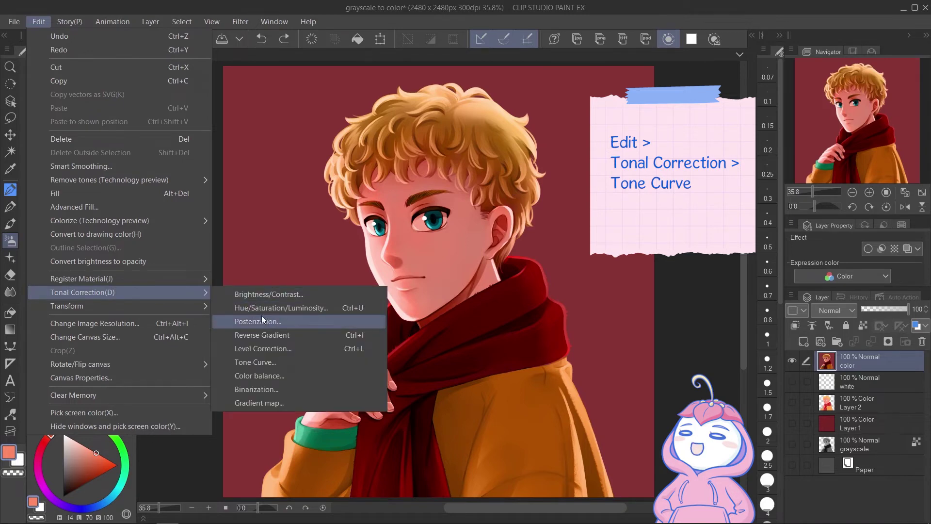
left_click(287, 363)
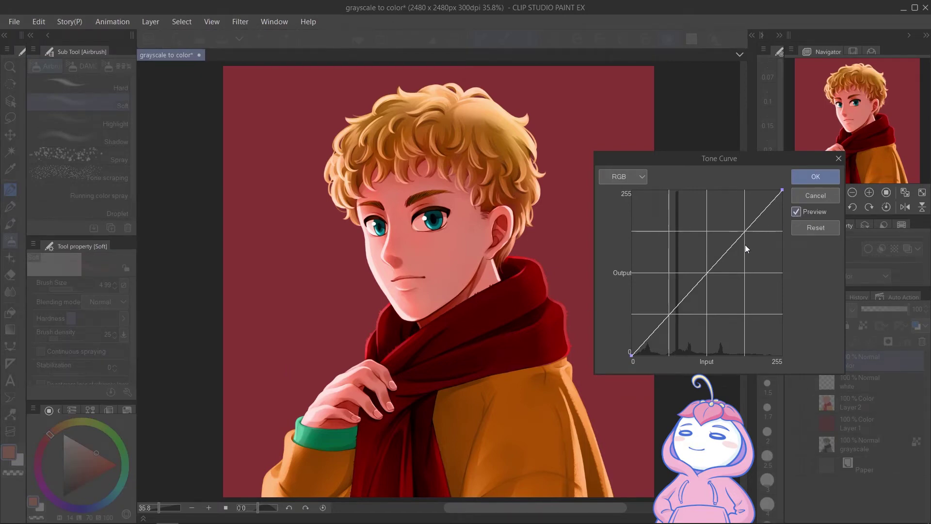
left_click_drag(741, 239, 732, 226)
left_click_drag(688, 287, 696, 297)
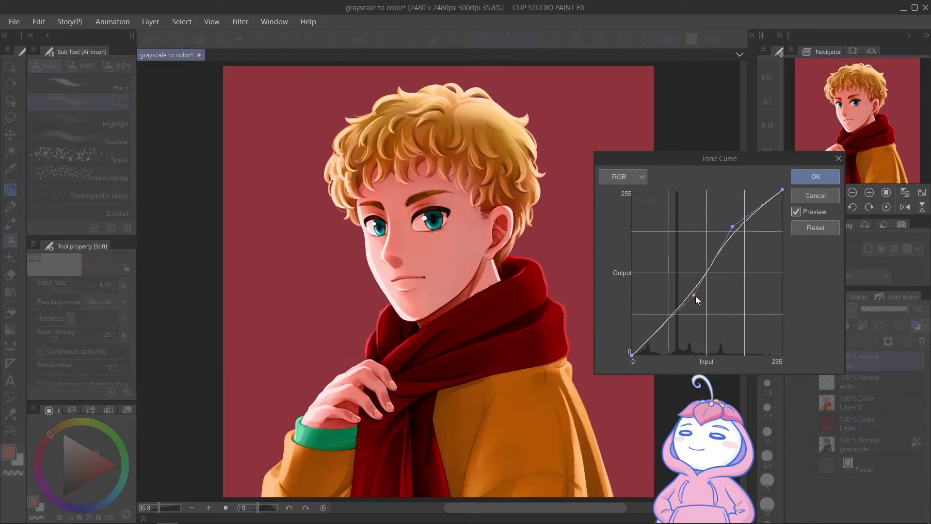
left_click_drag(696, 298, 682, 285)
left_click(732, 227)
left_click_drag(732, 226, 735, 229)
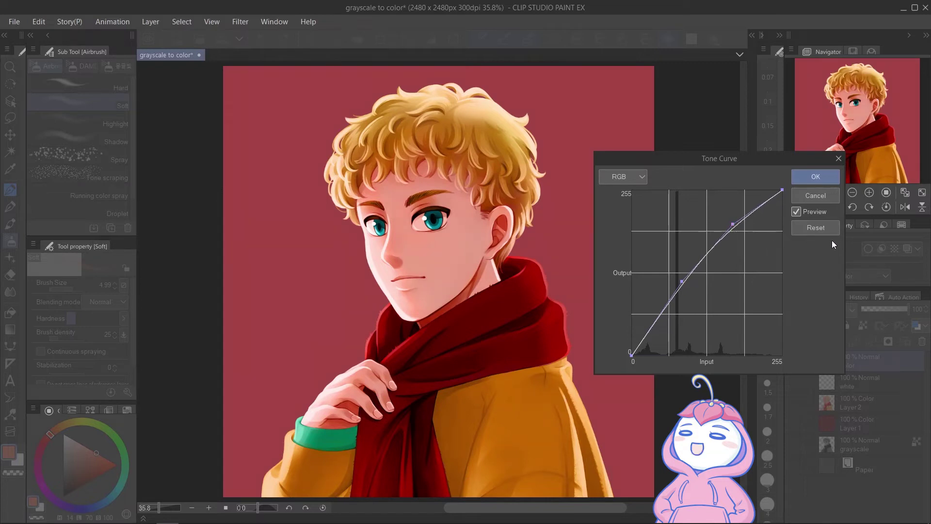
Bend the Red tone curve into an S shape, lowering the shadows and raising the highlights
left_click(637, 179)
left_click(643, 204)
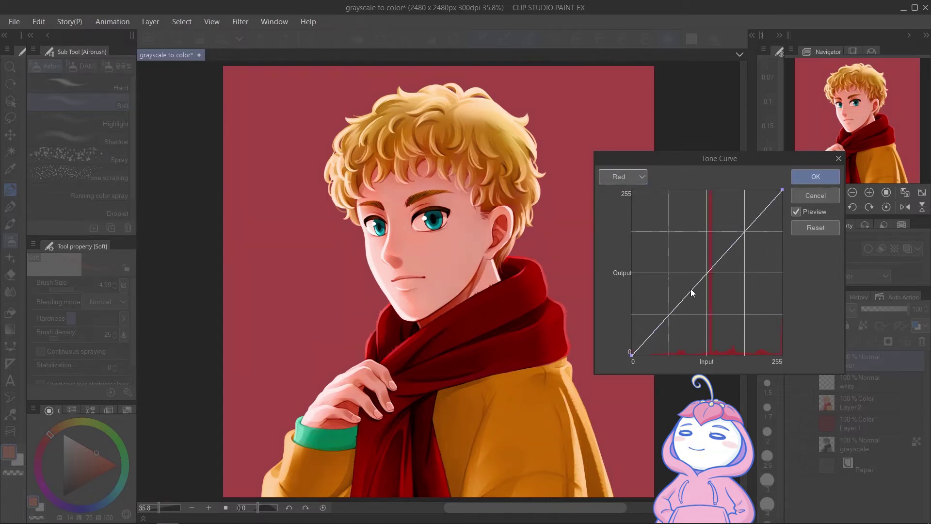
left_click_drag(691, 290, 699, 301)
left_click_drag(736, 249, 734, 227)
Anchor the Green tone curve's lower-mid tones on the diagonal and raise its highlights slightly
left_click(634, 178)
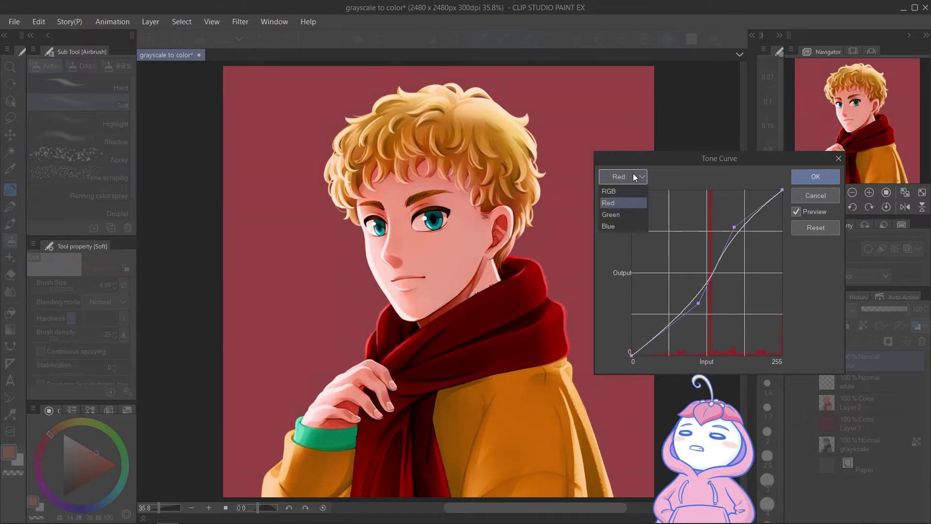
left_click(626, 215)
left_click_drag(688, 291, 689, 290)
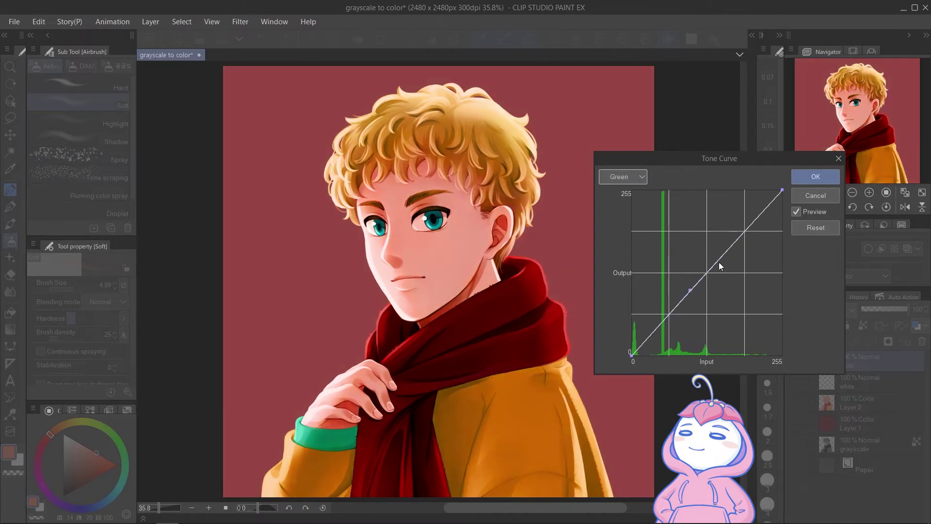
mouse_move(740, 237)
left_mouse_down()
mouse_move(748, 243)
mouse_move(743, 230)
left_mouse_up()
Shape the Blue tone curve into a reversed S with raised shadows and lowered highlights
left_click(644, 177)
left_click(625, 227)
left_click_drag(692, 295, 686, 277)
left_click(743, 234)
left_click_drag(744, 235, 754, 252)
left_click_drag(683, 279, 675, 292)
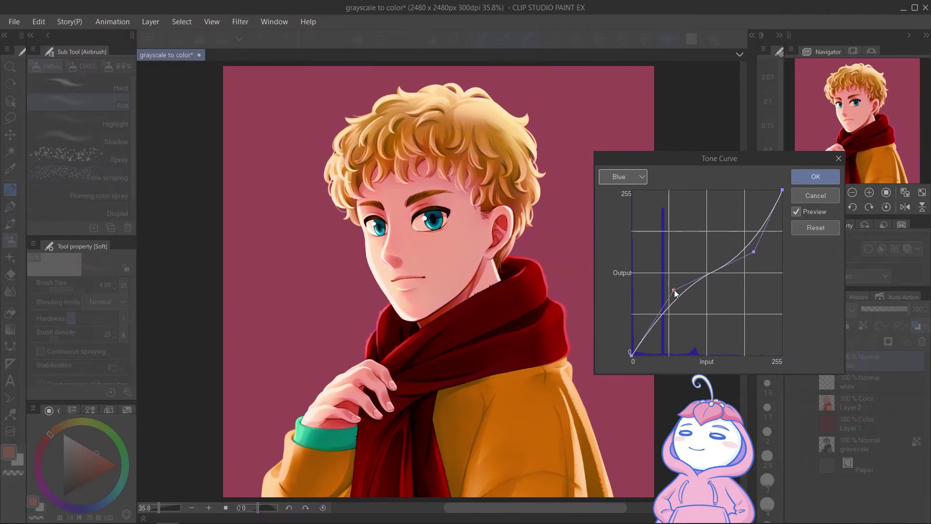
Soften the Red curve's shadow dip, compare with the original, apply the tone curve and save the file
left_click(626, 176)
left_click(625, 210)
left_click_drag(699, 299, 693, 301)
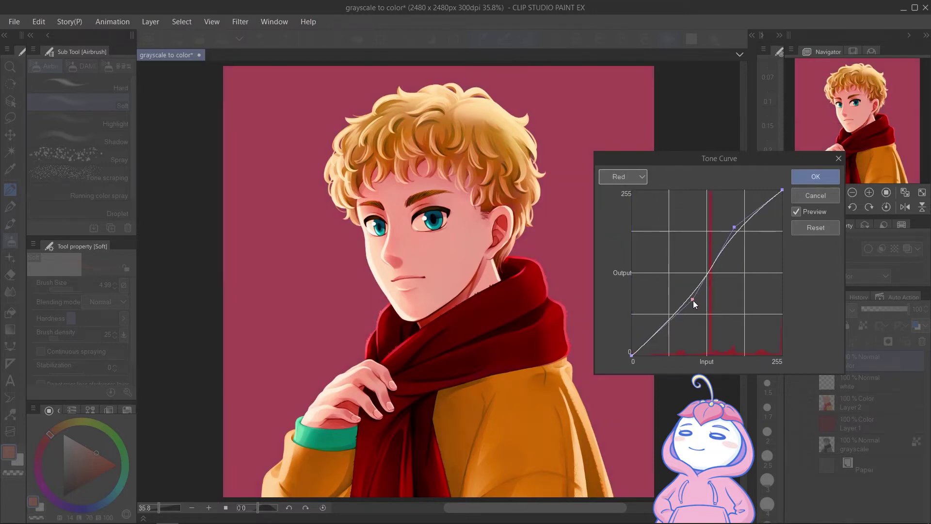
left_click_drag(734, 227, 733, 228)
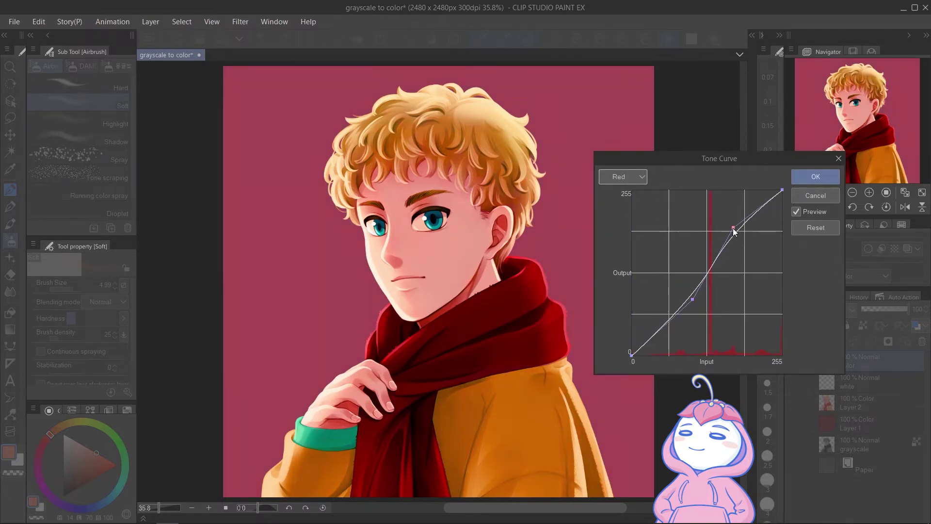
left_click(796, 211)
left_click(817, 176)
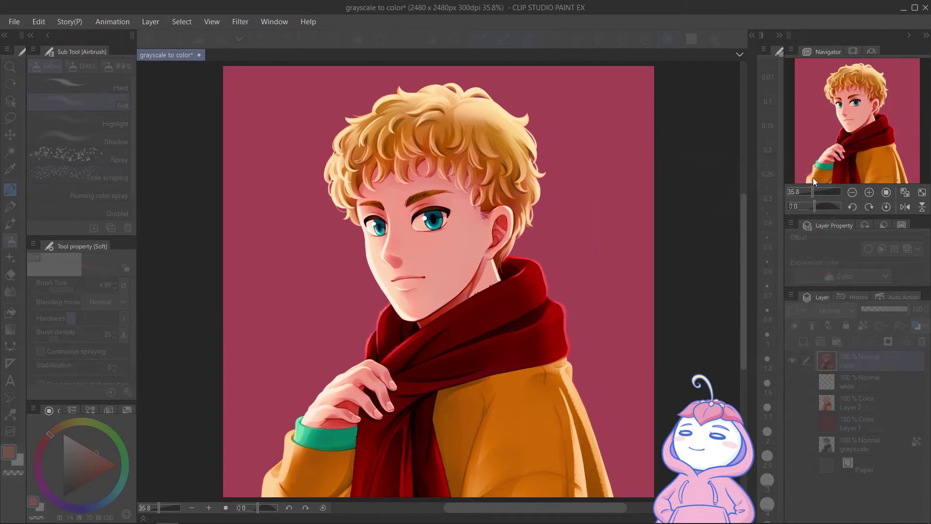
key("ctrl+s")
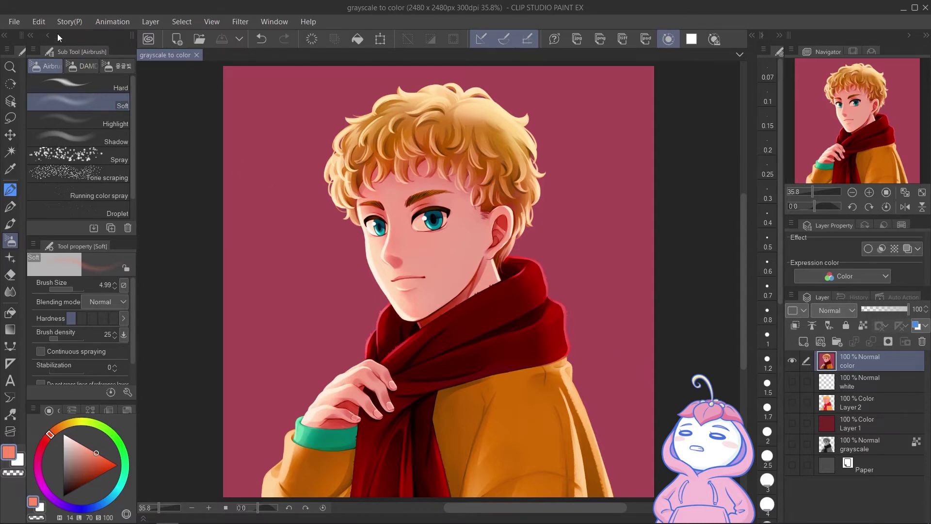
Apply a Hue/Saturation/Luminosity correction to the color layer with saturation -6 and luminosity -7
left_click(40, 21)
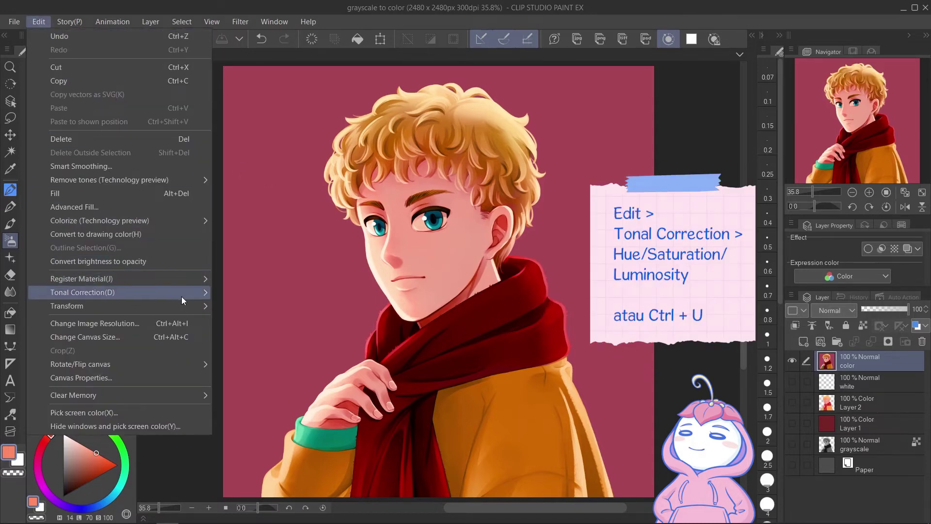
mouse_move(182, 295)
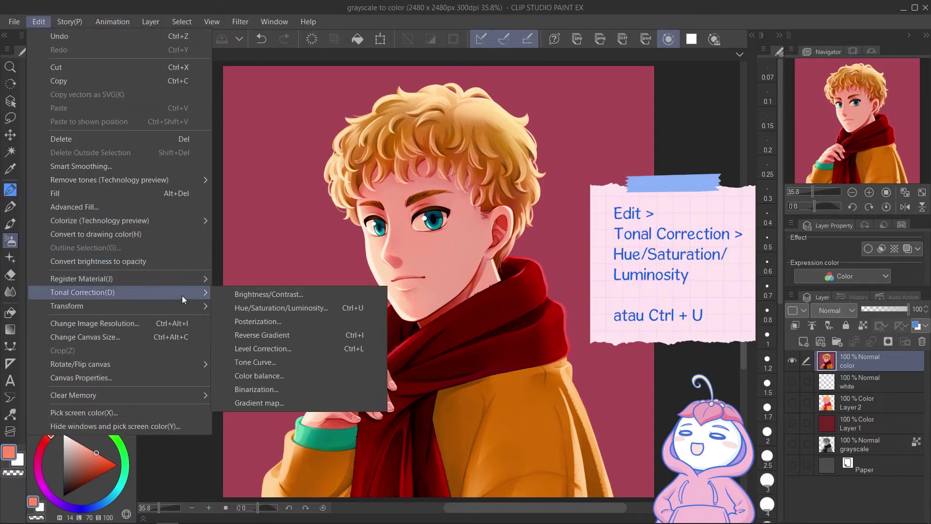
left_click(263, 309)
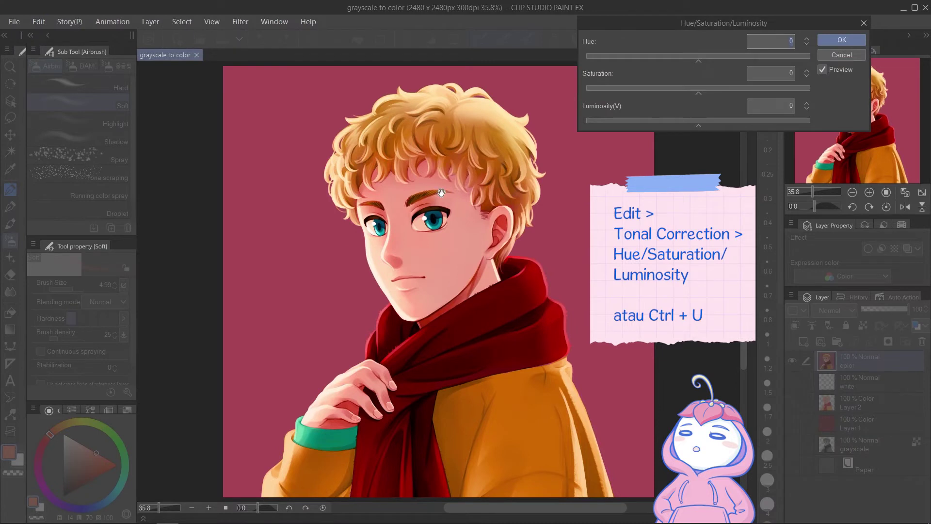
left_click_drag(697, 60, 695, 91)
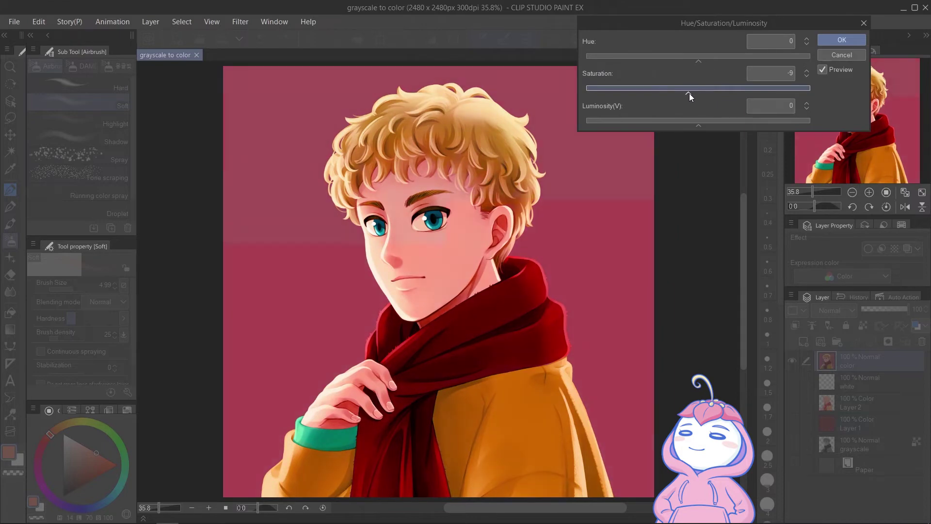
left_click(703, 123)
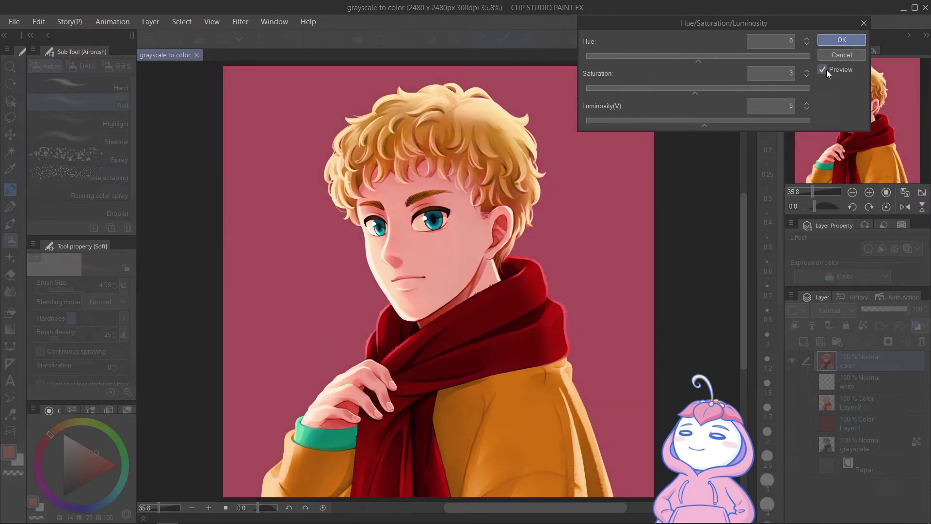
left_click(693, 124)
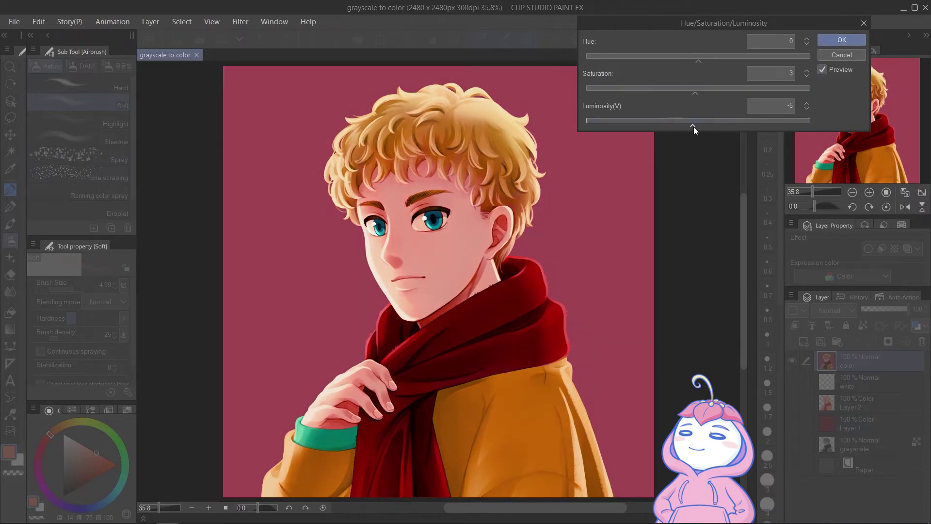
left_click_drag(696, 93, 693, 95)
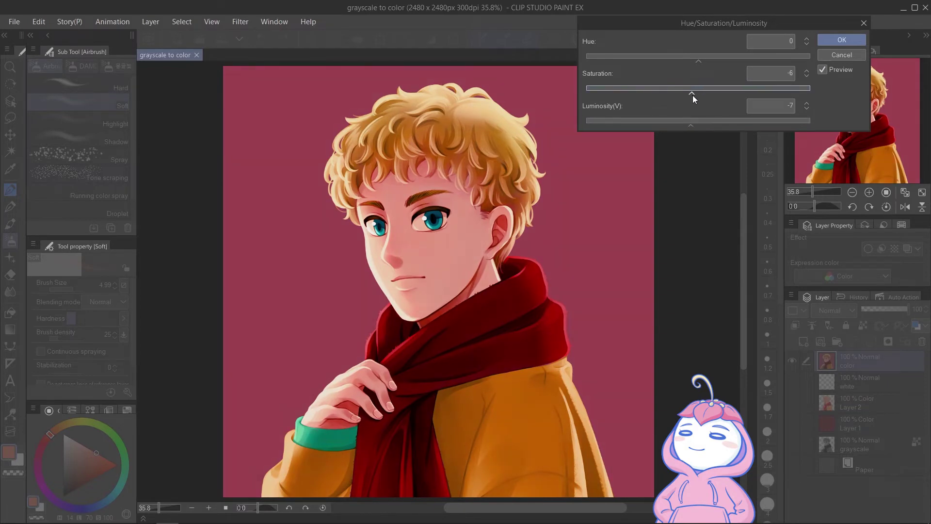
left_click(822, 70)
left_click(821, 69)
left_click(831, 39)
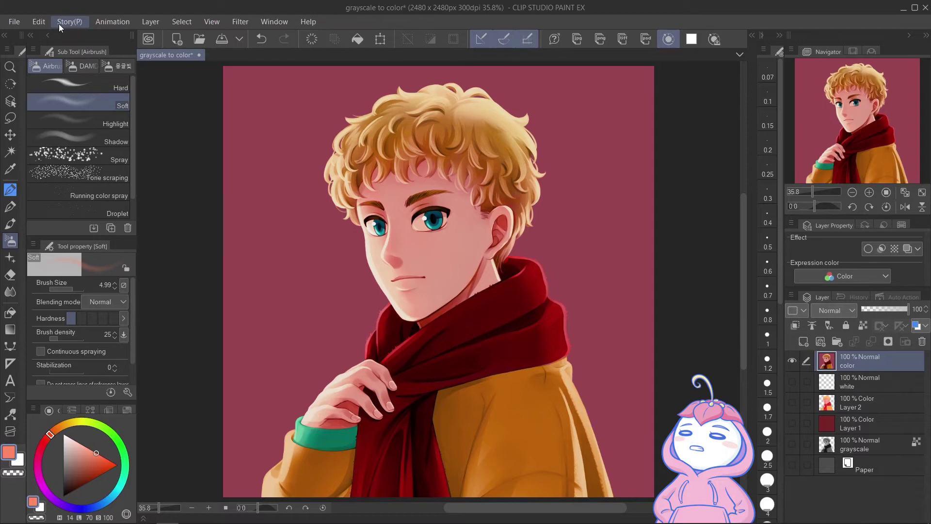
Apply a Brightness/Contrast correction to the color layer with brightness -3 and contrast -4, comparing against the original
left_click(41, 22)
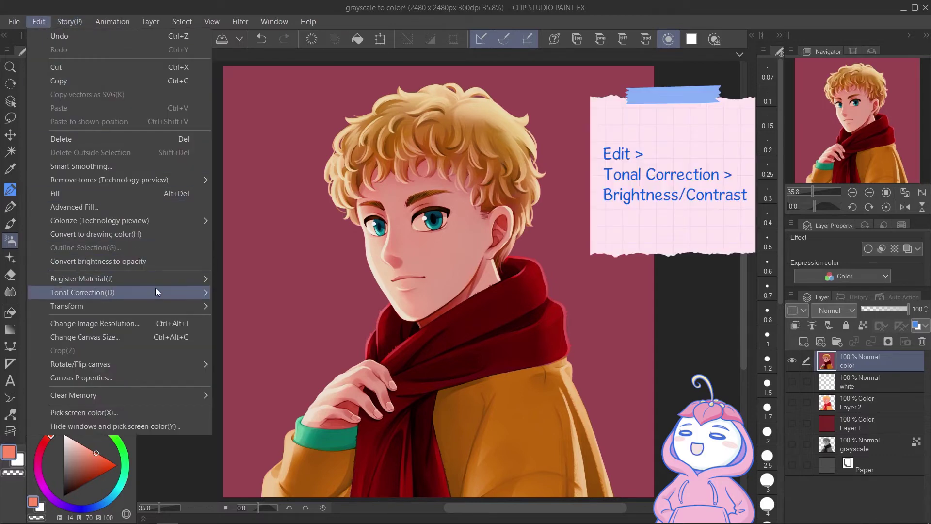
mouse_move(159, 289)
left_click(253, 294)
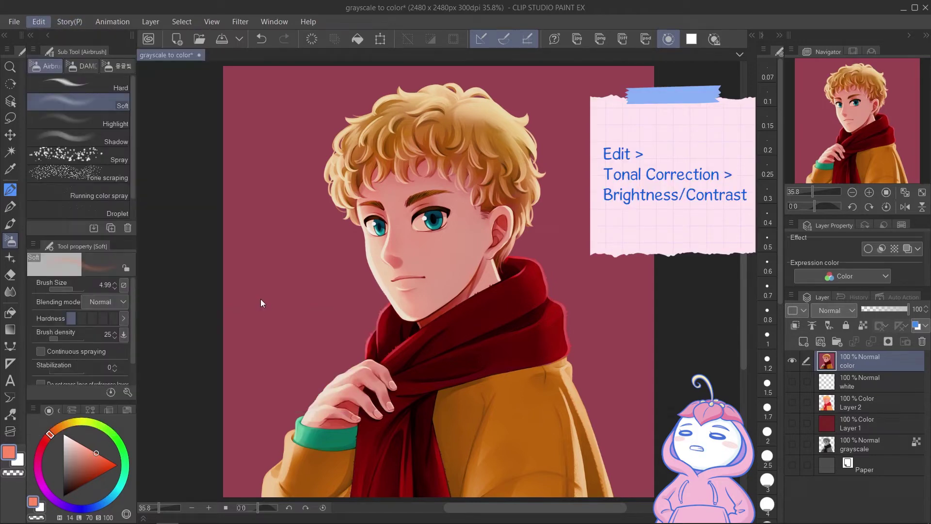
left_click_drag(659, 155, 649, 187)
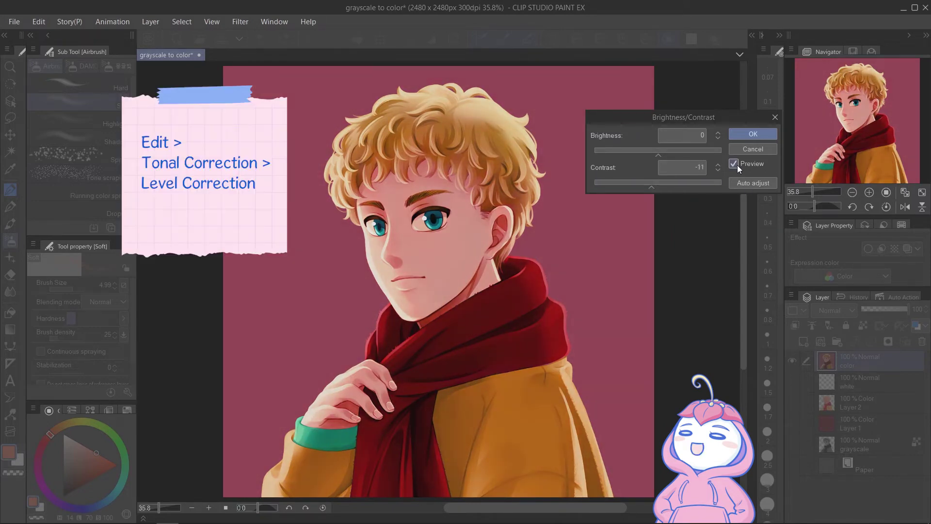
left_click(734, 164)
left_click_drag(651, 187, 661, 187)
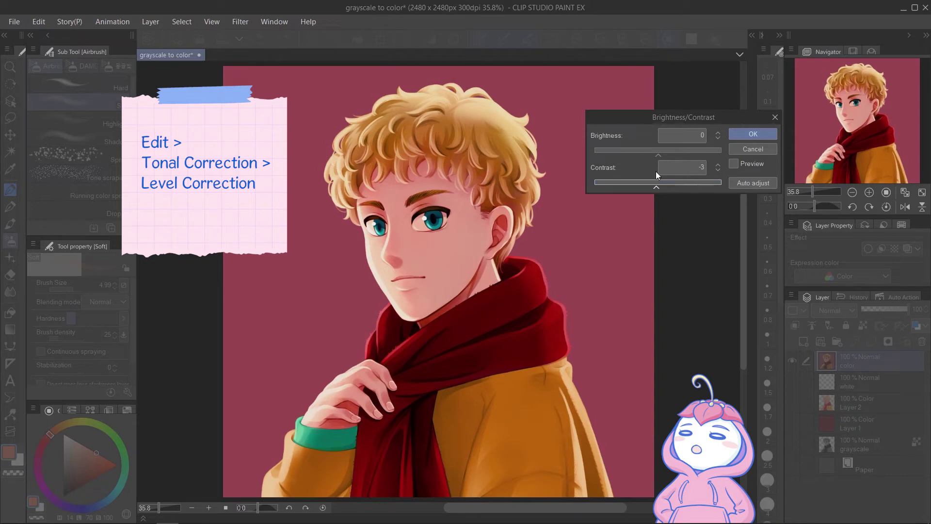
mouse_move(658, 155)
left_mouse_down()
mouse_move(646, 155)
mouse_move(668, 156)
left_mouse_up()
mouse_move(657, 188)
left_mouse_down()
mouse_move(661, 180)
mouse_move(656, 186)
left_mouse_up()
left_click(733, 164)
left_click_drag(647, 154, 659, 187)
left_click_drag(648, 155, 656, 185)
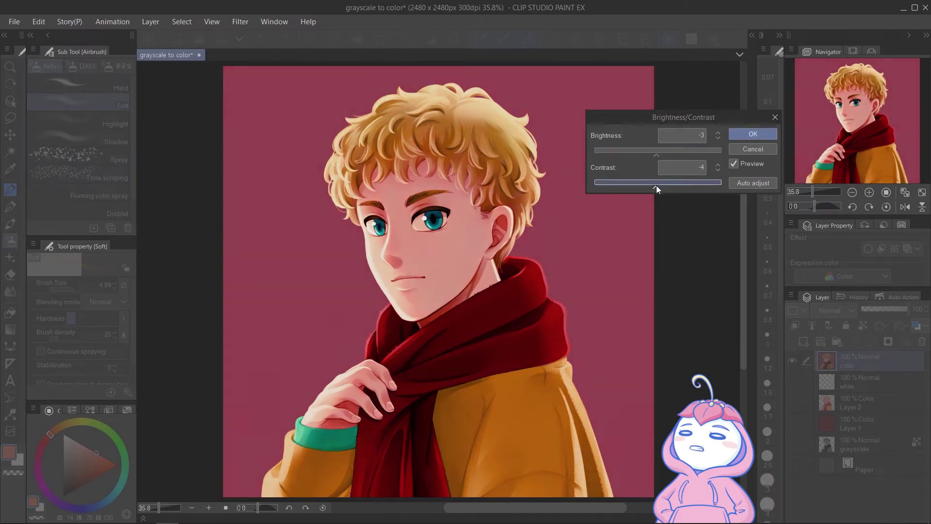
left_click(753, 136)
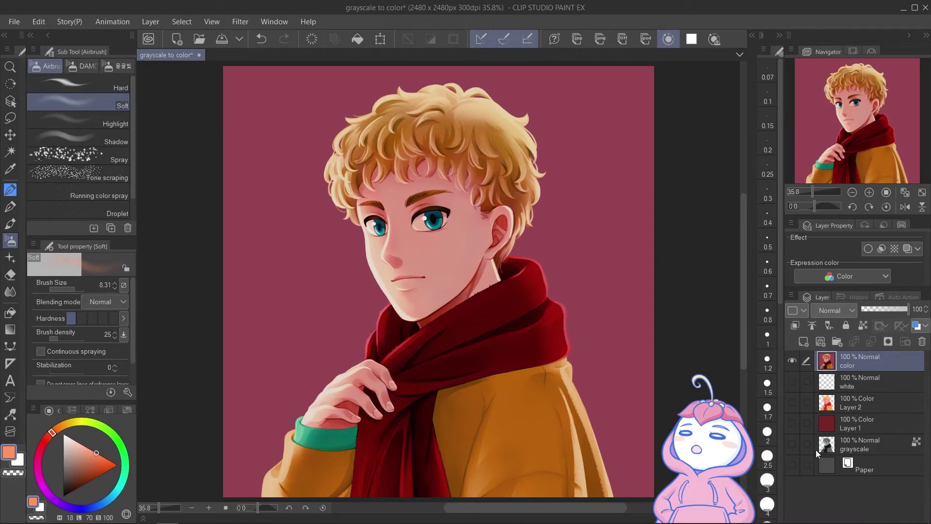
Add a new raster layer above the color layer and set its blending mode to Overlay
left_click(805, 341)
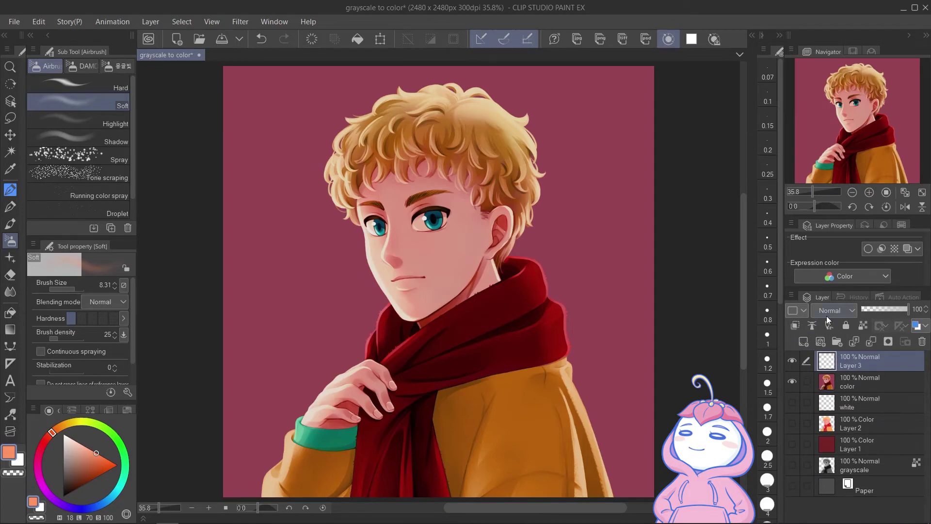
left_click(830, 309)
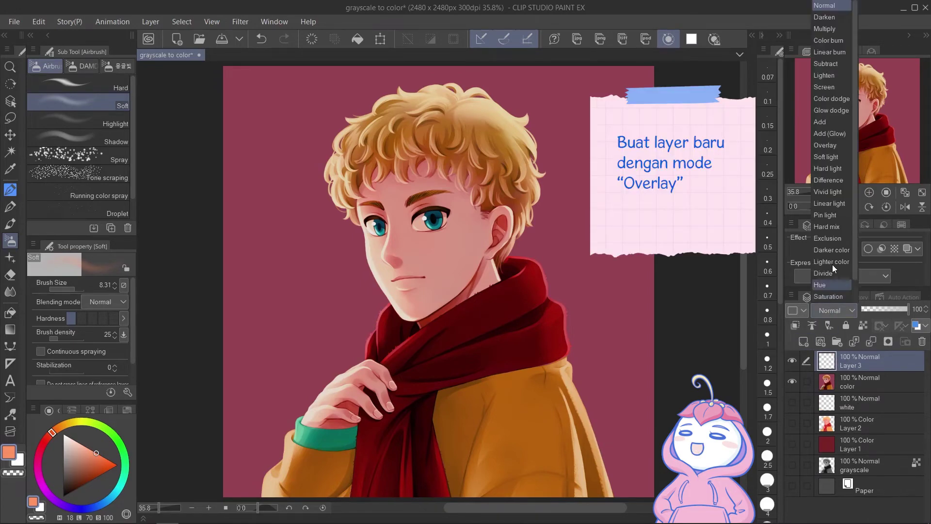
left_click(827, 145)
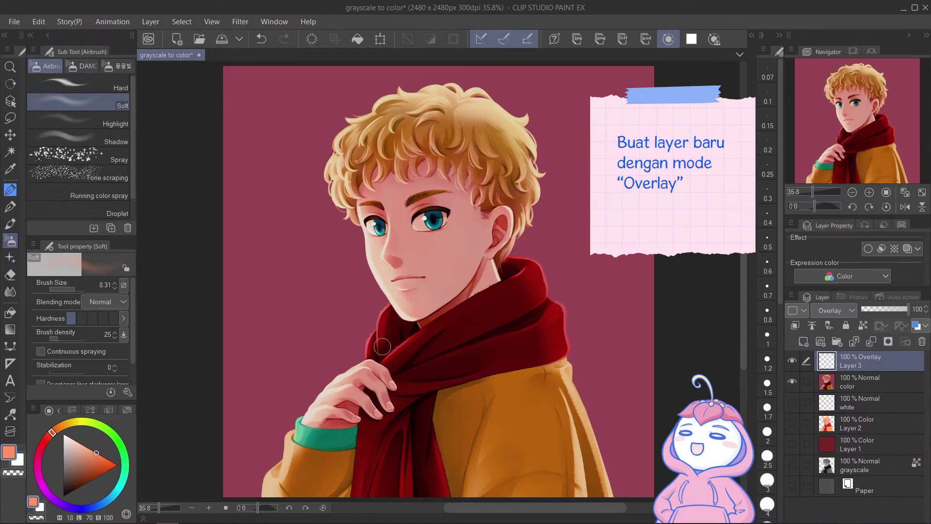
Airbrush a soft salmon-orange glow over the face, ear, neck and hand on the Overlay layer, varying the brush size
left_click_drag(377, 221, 394, 232)
key("bracketright")
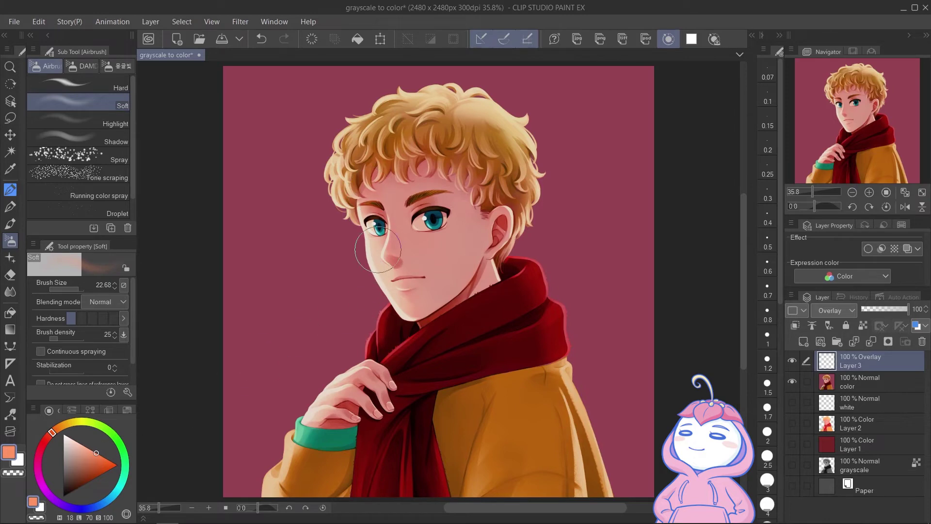
left_click_drag(391, 262, 410, 308)
key("bracketleft")
key("bracketleft")
left_click_drag(503, 220, 502, 234)
left_click_drag(476, 293, 485, 271)
left_click_drag(361, 384, 343, 391)
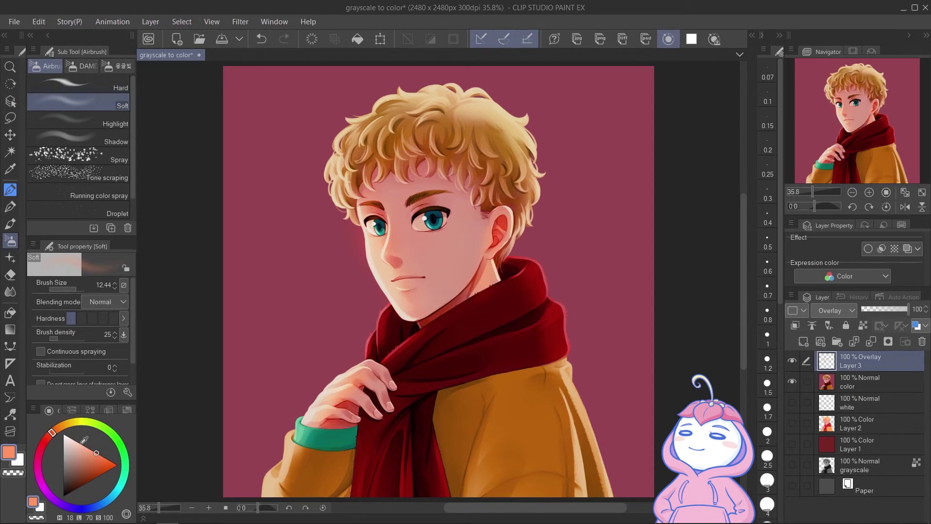
Brighten the curly hair on the Overlay layer with golden yellow, using a larger soft airbrush
left_click(67, 424)
left_click(101, 457)
key("bracketright")
key("bracketright")
key("bracketright")
mouse_move(418, 108)
left_mouse_down()
mouse_move(377, 127)
mouse_move(358, 166)
mouse_move(517, 152)
mouse_move(522, 192)
left_mouse_up()
Warm the coat's shoulder, front and sleeve with soft orange airbrush strokes on the Overlay layer
left_click(55, 429)
key("bracketleft")
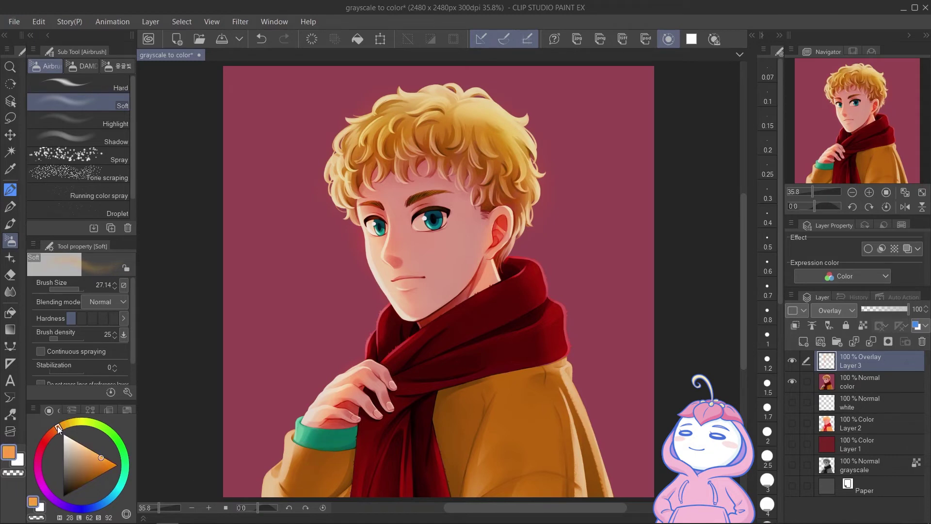
left_click_drag(576, 498, 561, 415)
left_click_drag(306, 454, 295, 457)
mouse_move(516, 437)
left_mouse_down()
mouse_move(568, 479)
mouse_move(552, 470)
left_mouse_up()
key("bracketright")
key("bracketright")
left_click_drag(518, 385, 561, 390)
Enrich the scarf with bright red and the sleeve cuff with mint green on the Overlay layer, using a smaller airbrush
left_click(48, 436)
left_click_drag(48, 437, 47, 438)
left_click(106, 458)
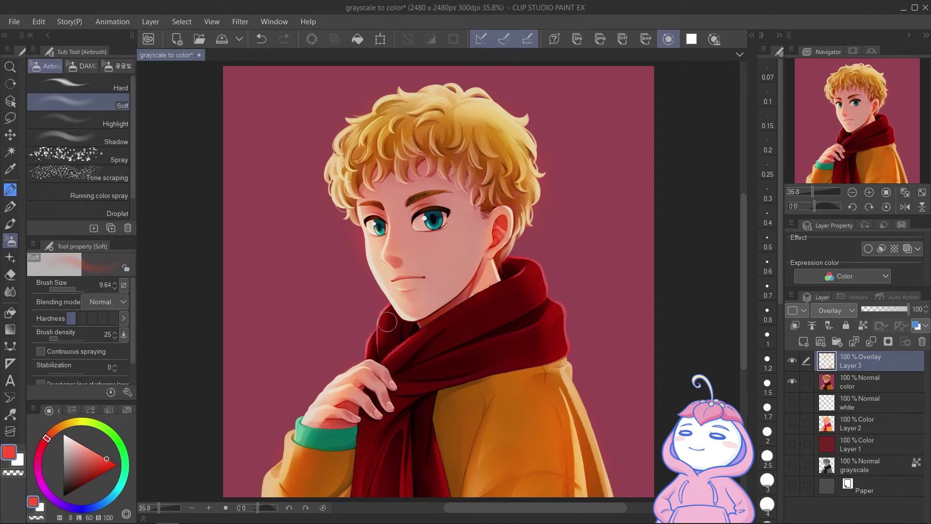
key("bracketleft")
key("bracketleft")
key("bracketleft")
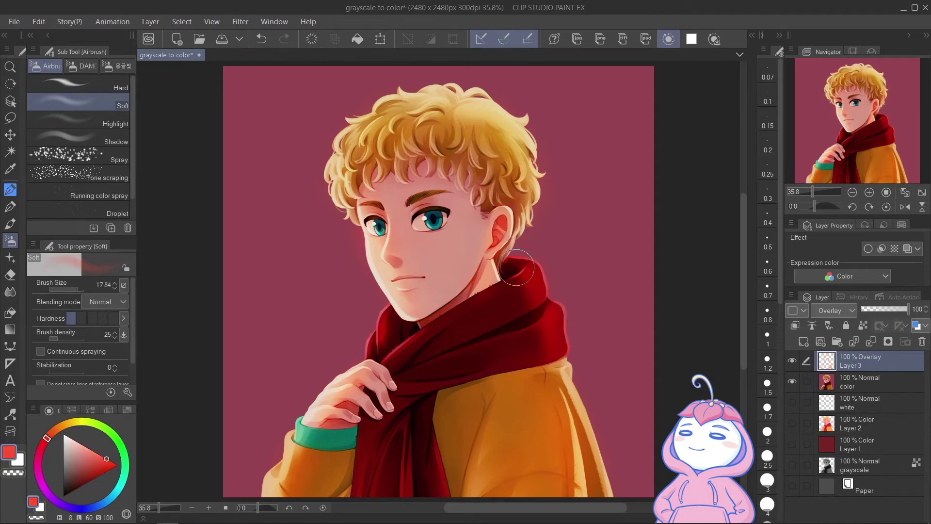
left_click(126, 474)
left_click_drag(309, 440, 310, 438)
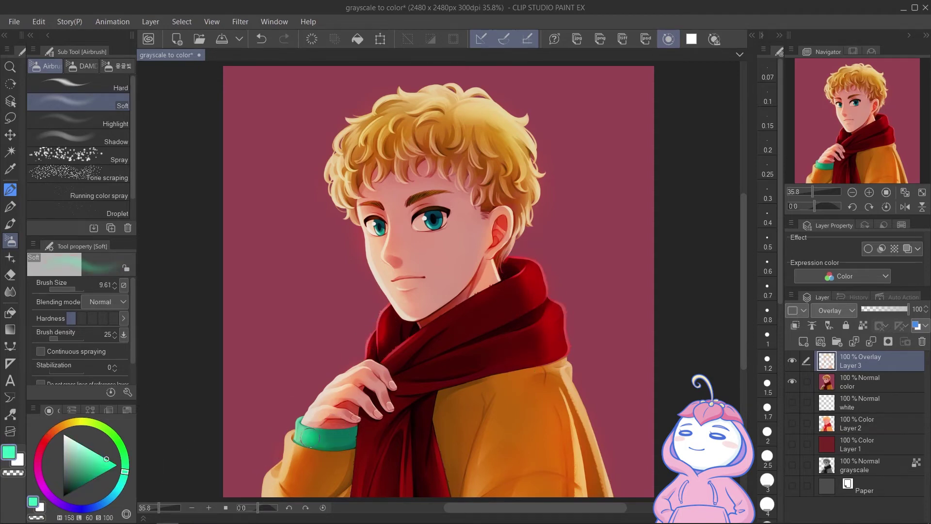
left_click(361, 161, "alt")
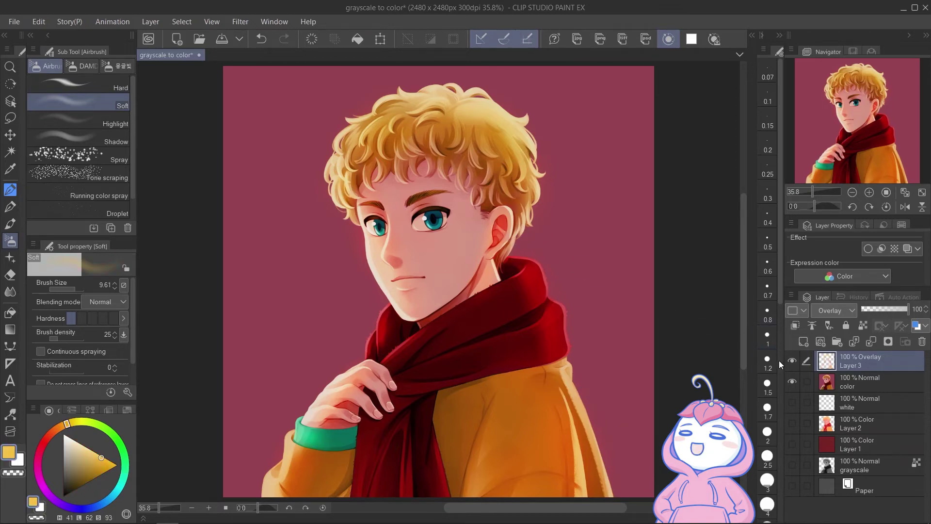
Hide the Overlay layer and duplicate the color layer
left_click(793, 363)
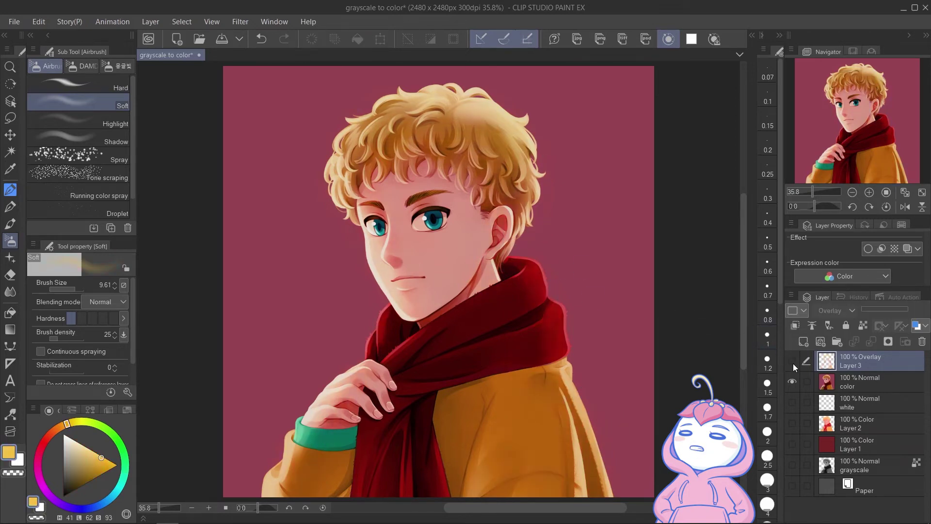
left_click(841, 383)
right_click(844, 383)
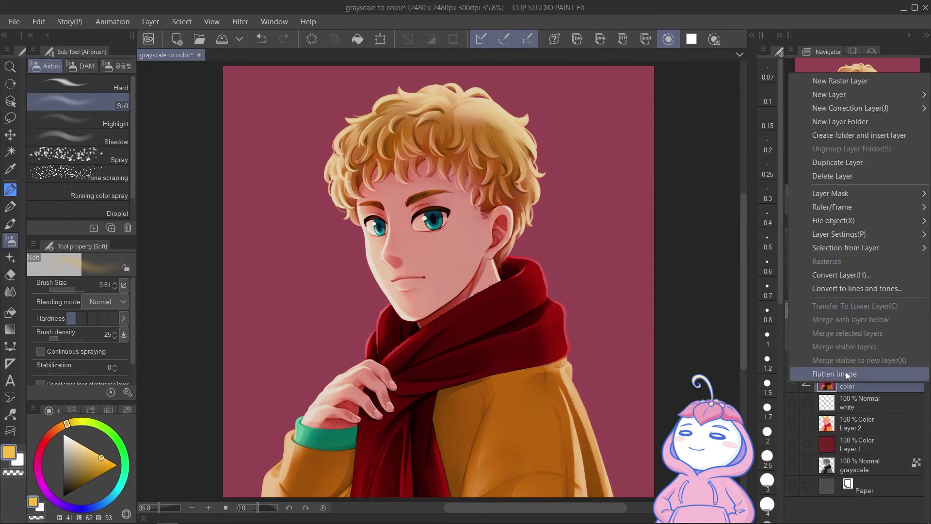
left_click(846, 164)
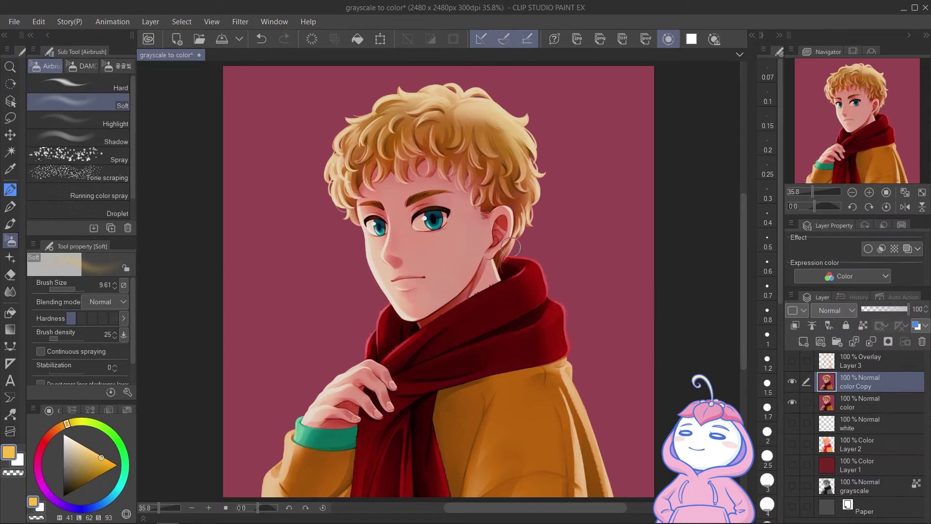
Apply a Level Correction to the duplicated color layer, strongly lowering the white input point, lightening the midtones and slightly raising the black point
left_click(39, 22)
mouse_move(159, 292)
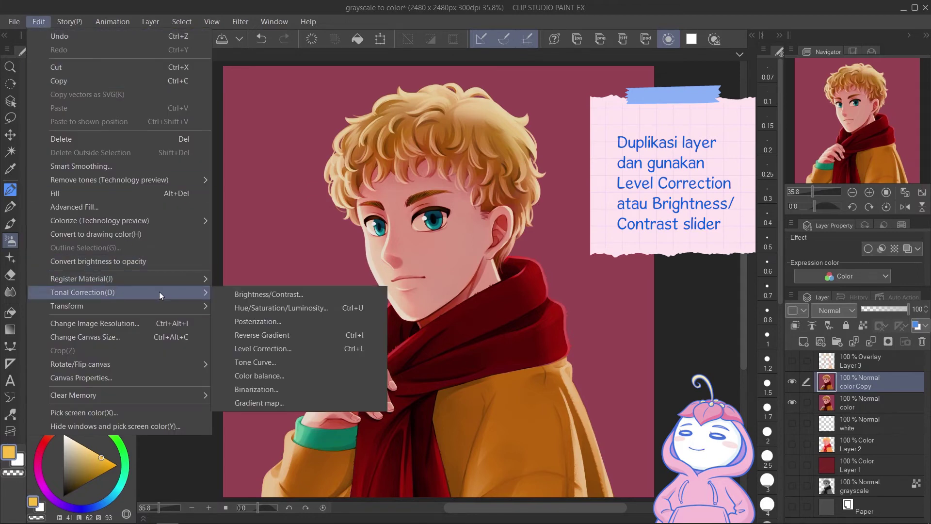
left_click(318, 348)
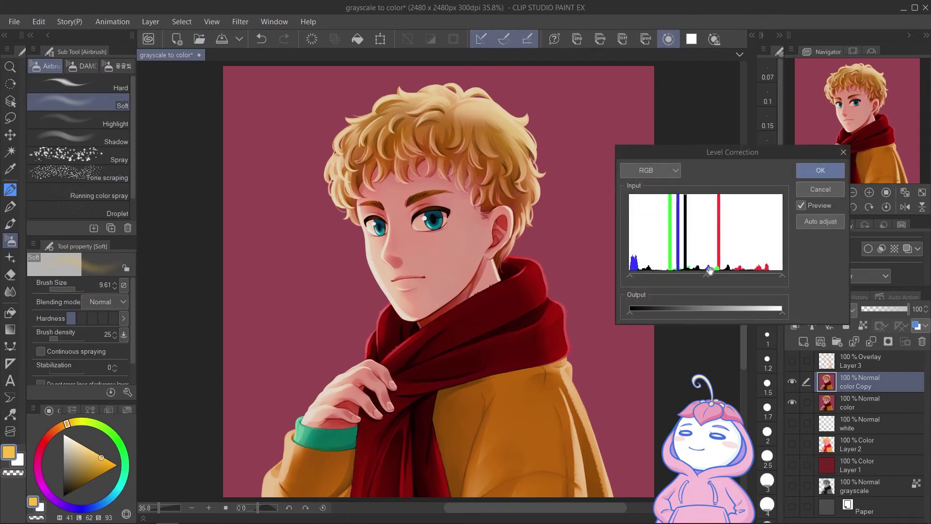
left_click_drag(682, 277, 674, 277)
left_click_drag(781, 276, 766, 277)
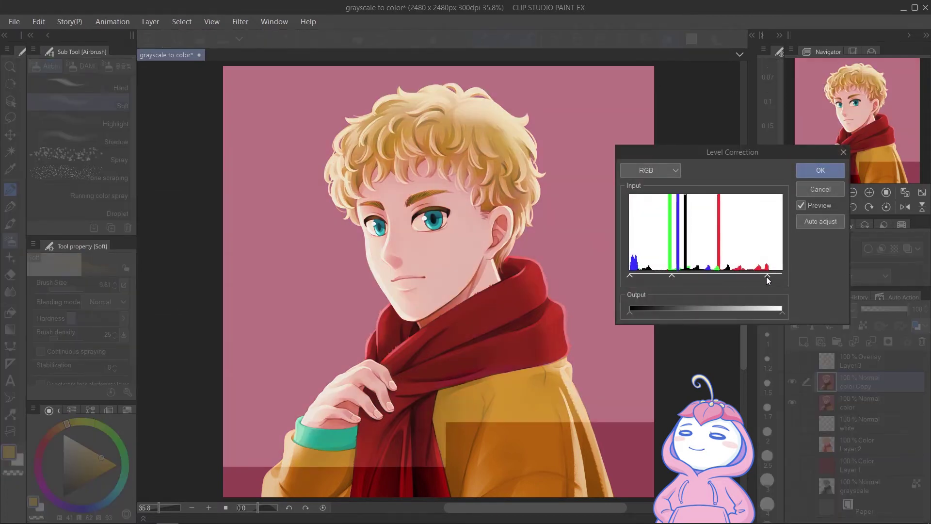
mouse_move(654, 274)
left_mouse_down()
mouse_move(664, 276)
mouse_move(641, 277)
mouse_move(719, 276)
mouse_move(637, 277)
left_mouse_up()
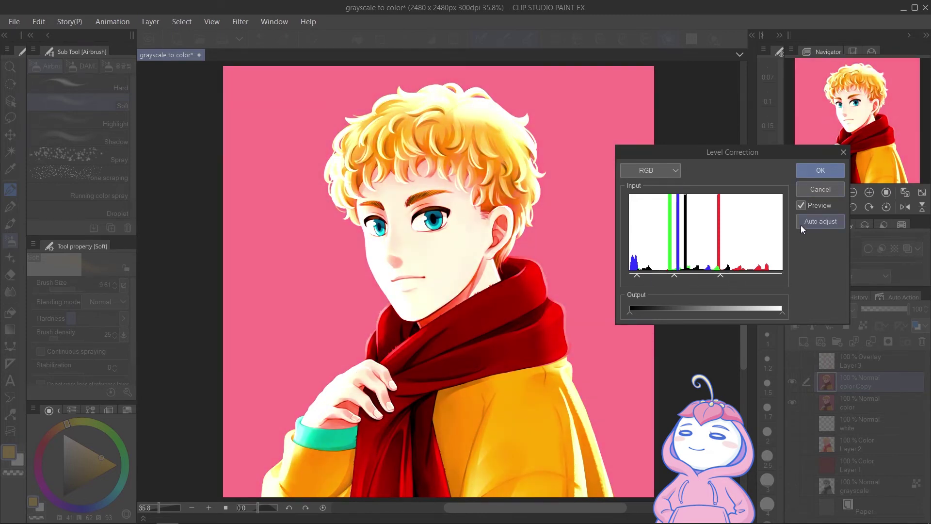
left_click(819, 169)
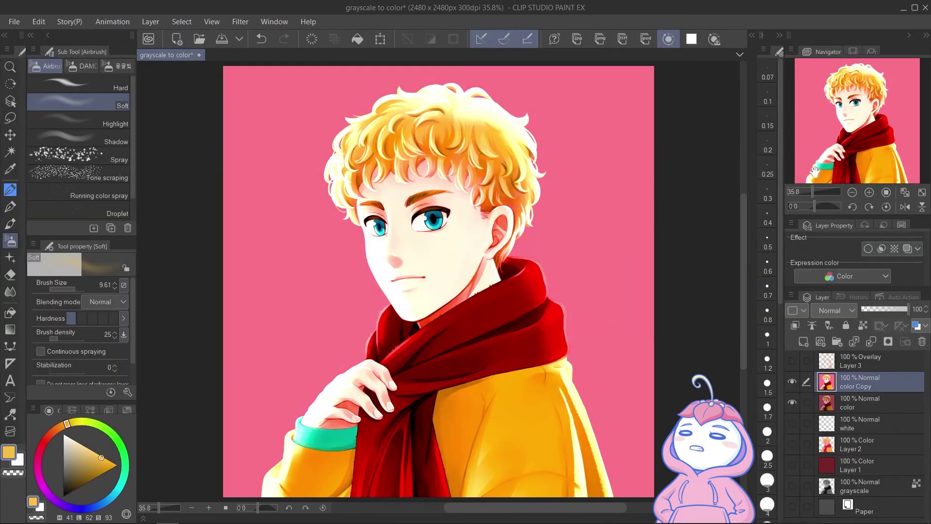
Add a layer mask to the brightened copy, clear it to hide everything, and reveal the hair with a soft black airbrush
left_click(888, 342)
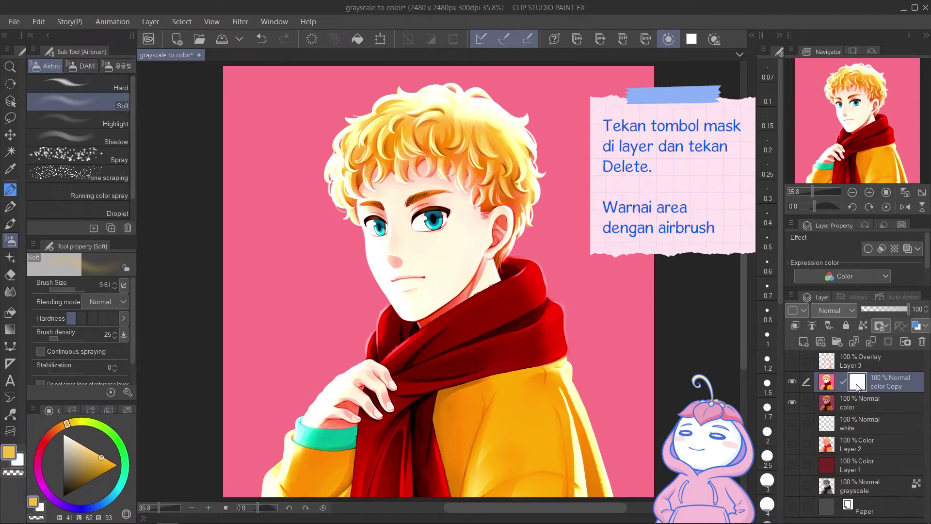
key("Delete")
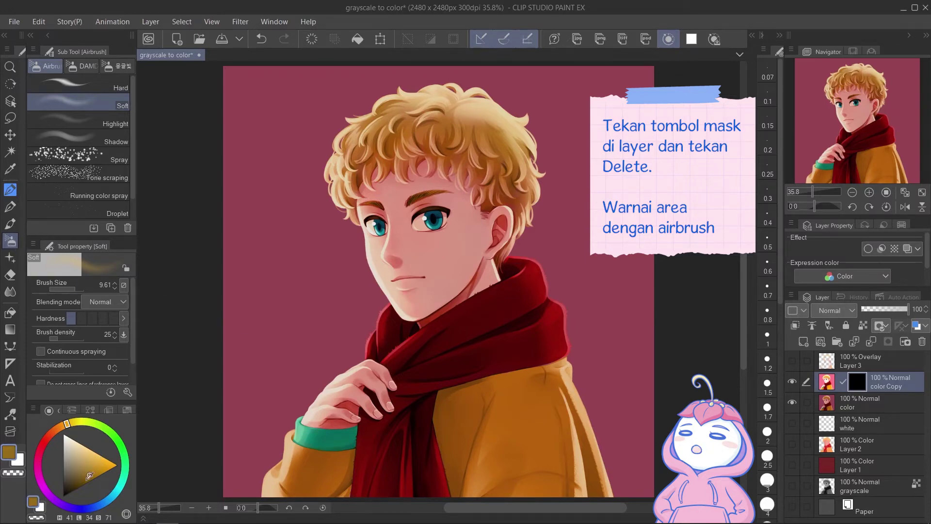
left_click_drag(90, 468, 45, 517)
left_click_drag(389, 151, 403, 159)
mouse_move(416, 94)
left_mouse_down()
mouse_move(351, 192)
mouse_move(341, 166)
mouse_move(417, 103)
mouse_move(381, 119)
mouse_move(344, 193)
mouse_move(447, 104)
mouse_move(391, 129)
mouse_move(353, 183)
mouse_move(407, 122)
mouse_move(366, 181)
mouse_move(361, 156)
mouse_move(341, 193)
mouse_move(443, 106)
mouse_move(381, 125)
mouse_move(436, 109)
mouse_move(484, 141)
mouse_move(493, 123)
mouse_move(520, 195)
left_mouse_up()
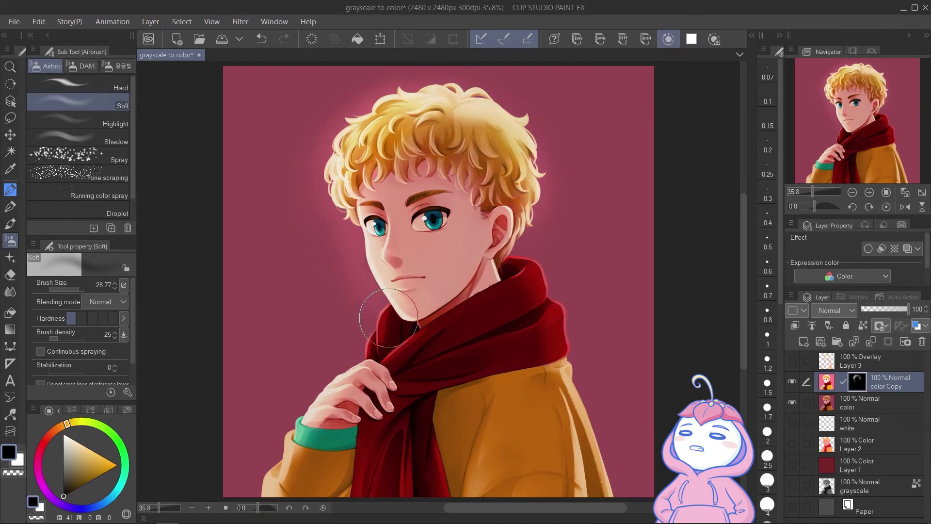
Airbrush the mask to reveal the brightened copy along the coat, sleeve and outer hair, undoing unwanted strokes
mouse_move(551, 374)
left_mouse_down()
mouse_move(595, 499)
mouse_move(561, 391)
mouse_move(600, 480)
left_mouse_up()
mouse_move(347, 386)
left_mouse_down()
mouse_move(315, 422)
mouse_move(313, 376)
mouse_move(361, 364)
left_mouse_up()
key("ctrl+z")
key("ctrl+z")
key("ctrl+z")
mouse_move(299, 434)
left_mouse_down()
mouse_move(307, 422)
mouse_move(291, 472)
left_mouse_up()
left_click_drag(550, 208, 537, 166)
left_click_drag(494, 101, 445, 96)
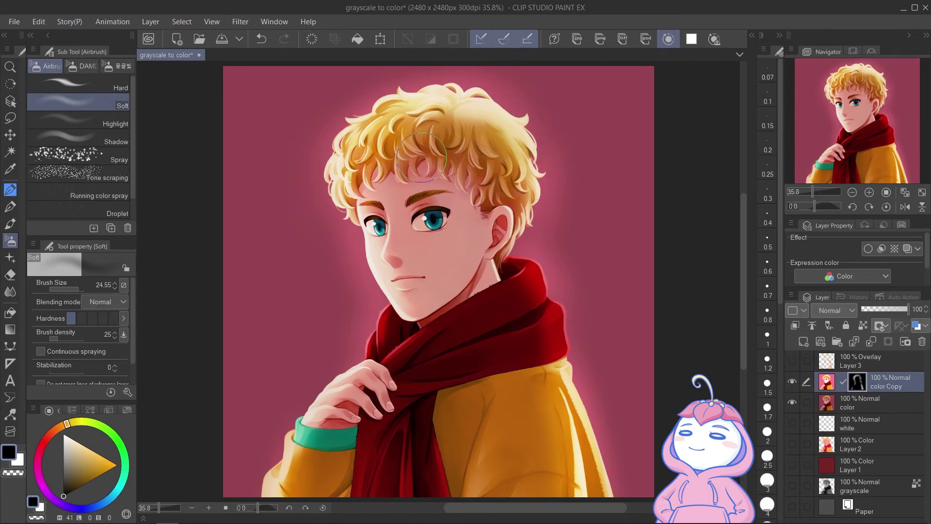
Refine the mask's revealed areas by switching between transparent and black, reducing the airbrush size to about 10
key("bracketright")
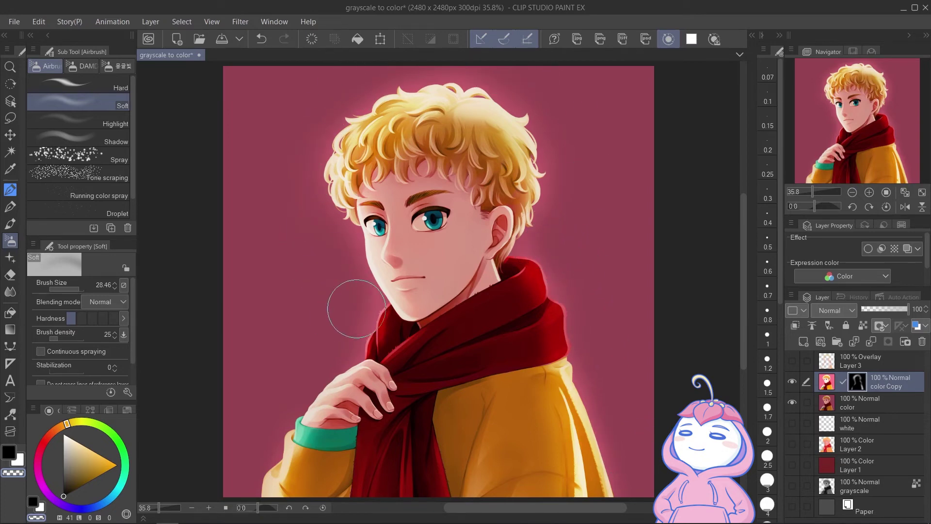
key("c")
key("[")
key("[")
key("[")
key("[")
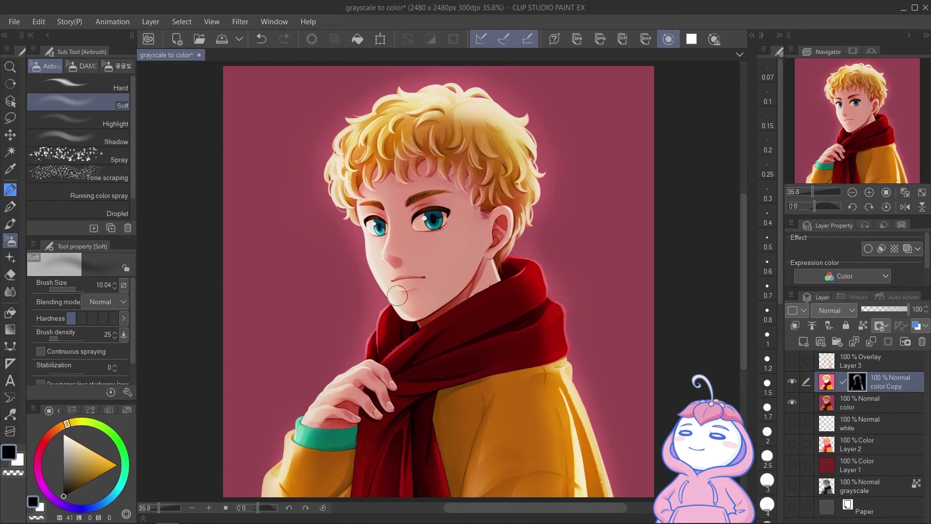
Show the Overlay layer and reduce the brightened copy's opacity to 67%
left_click(790, 361)
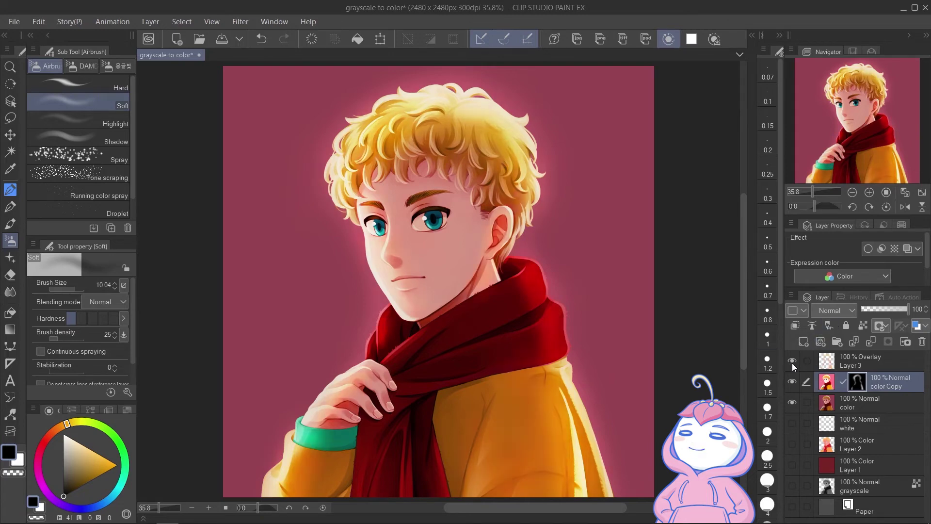
left_click(895, 310)
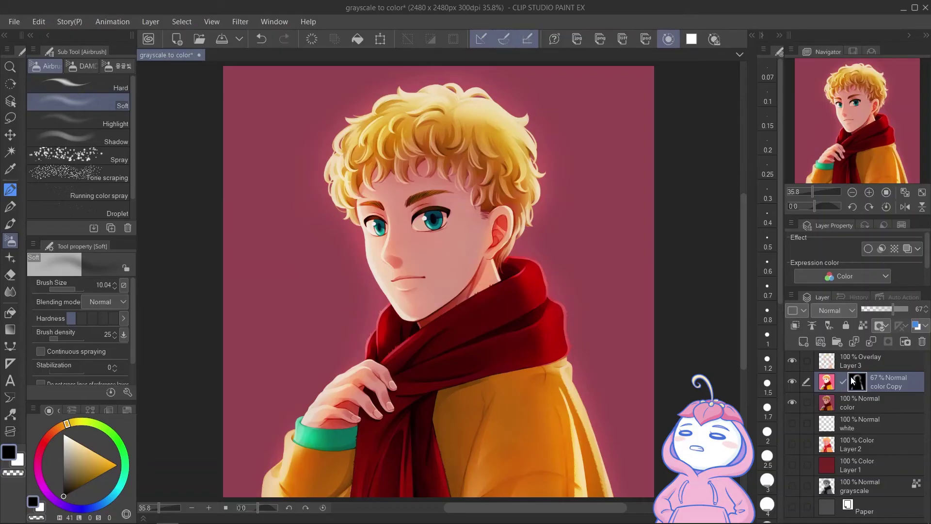
Add a new raster layer above the Overlay layer and name it details
left_click(867, 364)
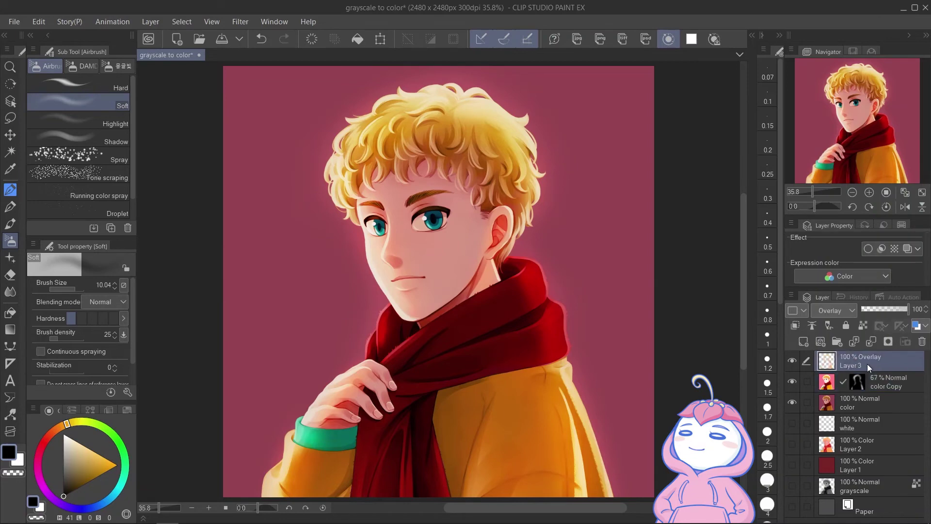
left_click(802, 342)
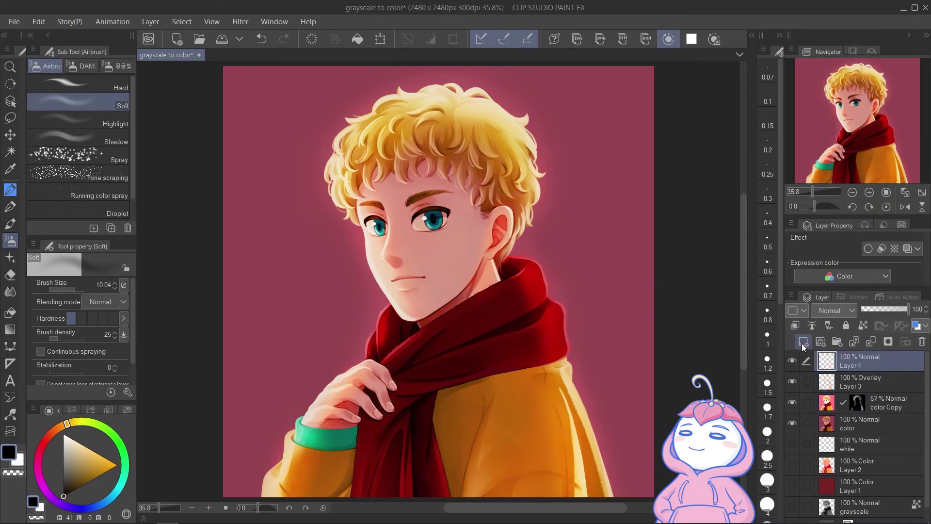
double_click(848, 366)
type("details")
key("Escape")
left_click_drag(413, 280, 438, 283)
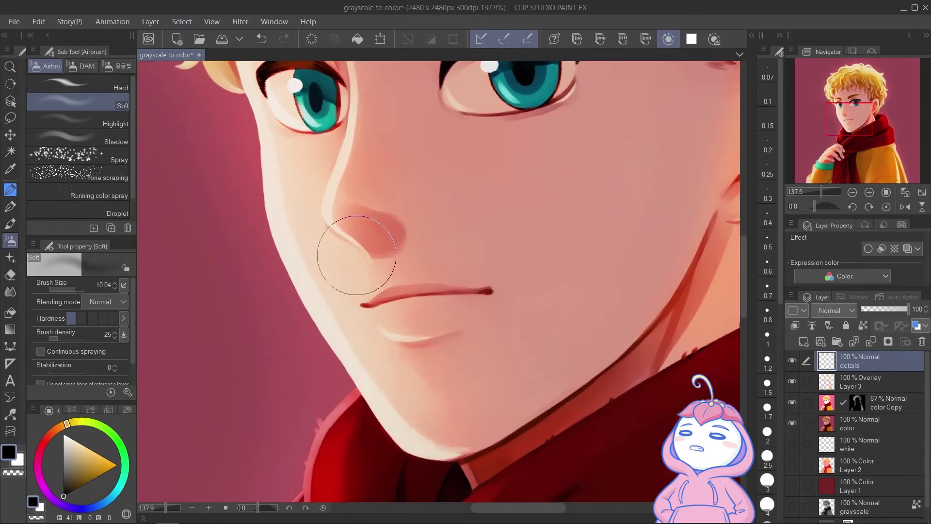
Brush a pale blue tint onto the nose shadow with the Transparent watercolor brush, undoing unwanted strokes
left_click(12, 222)
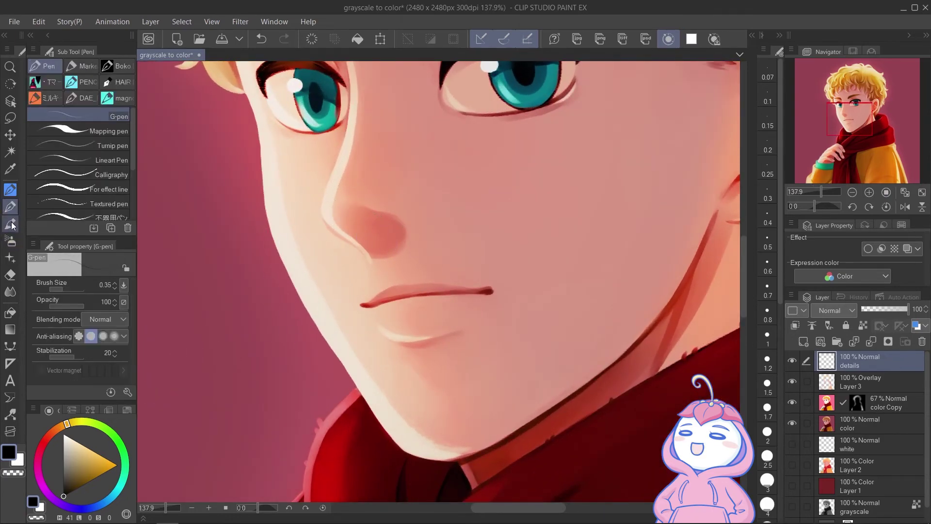
left_click(10, 206)
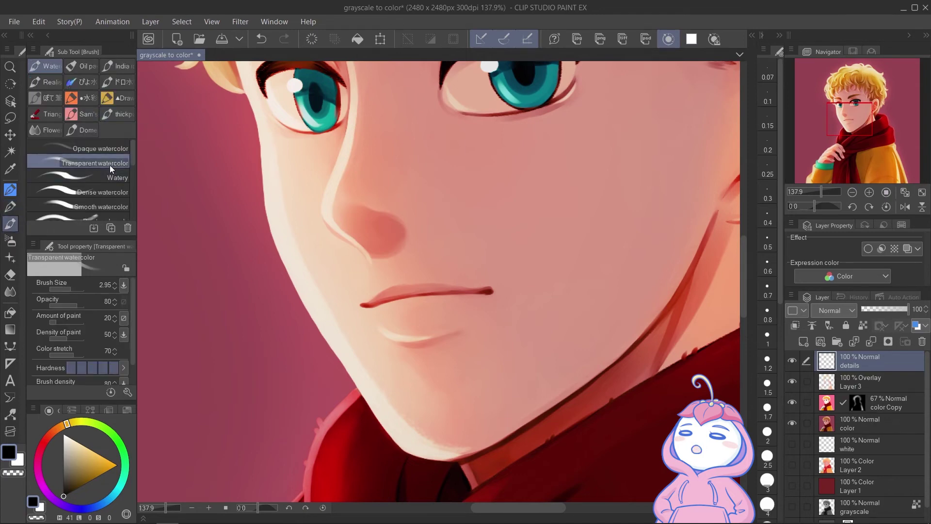
left_click(107, 500)
left_click(76, 449)
key("bracketright")
left_click_drag(371, 243, 382, 249)
key("ctrl+z")
left_click_drag(524, 354, 504, 285)
mouse_move(459, 400)
left_mouse_down()
mouse_move(498, 372)
mouse_move(466, 388)
left_mouse_up()
left_click_drag(514, 290, 465, 218)
left_click_drag(678, 138, 541, 253)
key("ctrl+z")
left_click_drag(311, 468, 344, 429)
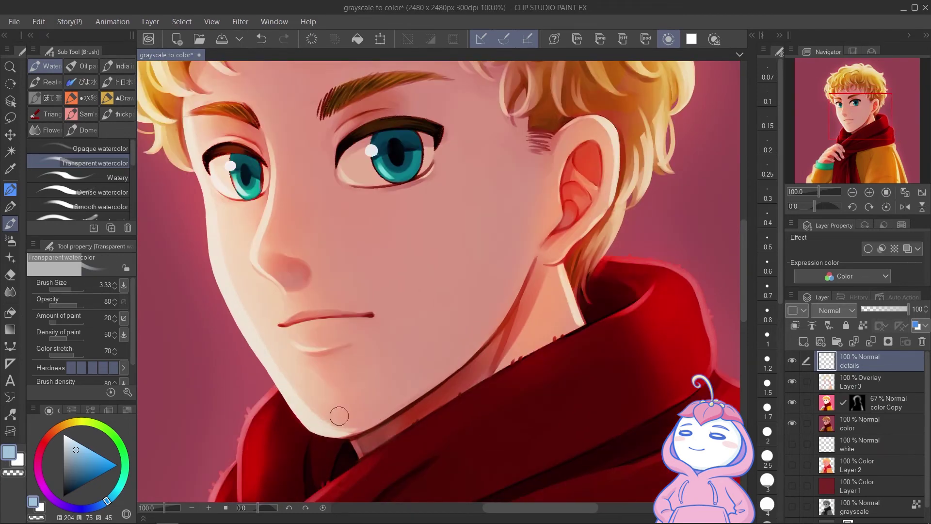
Try pale blue watercolor strokes with a brush size of about 7.3 along the coat's lower edge, and undo them
mouse_move(558, 318)
left_mouse_down()
mouse_move(488, 301)
mouse_move(485, 124)
left_mouse_up()
mouse_move(460, 325)
left_mouse_down()
mouse_move(465, 162)
mouse_move(410, 133)
left_mouse_up()
left_click_drag(427, 402, 440, 402)
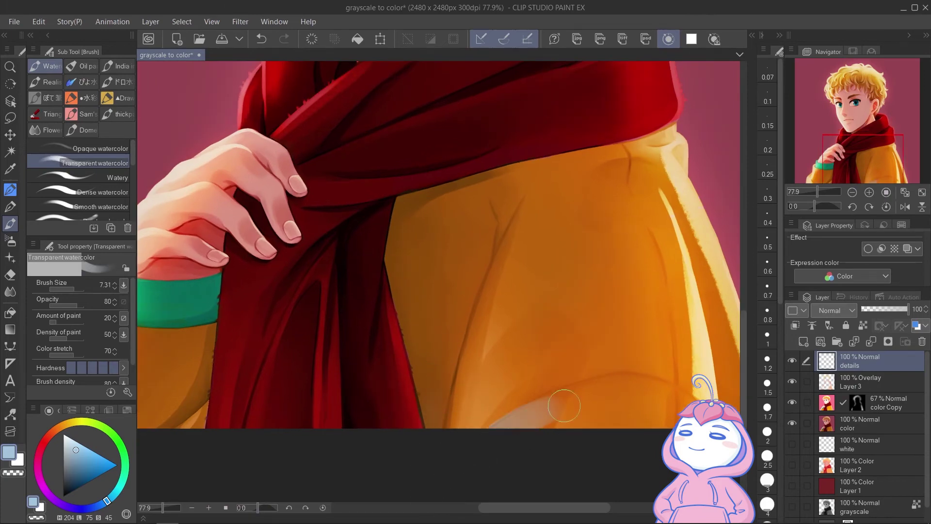
left_click_drag(492, 438, 429, 442)
mouse_move(460, 400)
left_mouse_down()
mouse_move(574, 413)
mouse_move(676, 404)
left_mouse_up()
left_click_drag(454, 426, 453, 420)
key("ctrl+z")
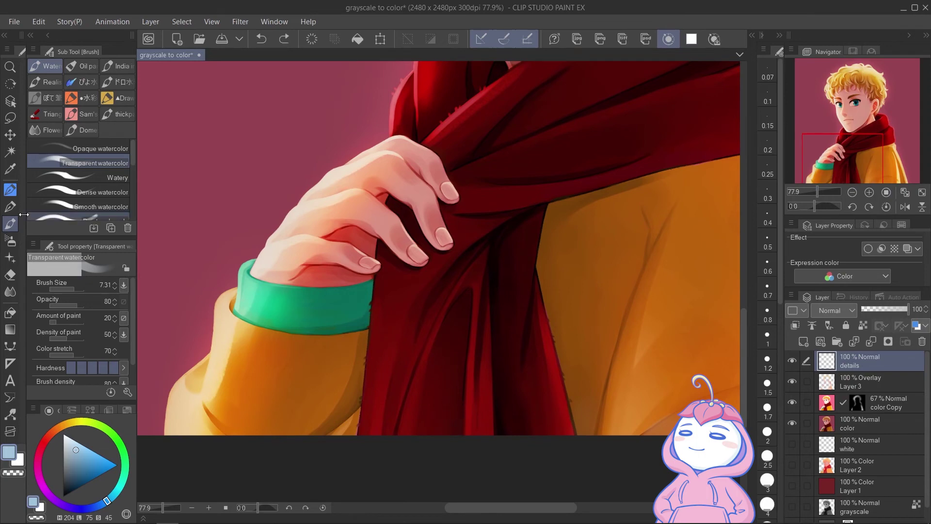
Tint the scarf's hanging end with a stronger blue using the Soft airbrush, redoing the strokes at a larger size
key("b")
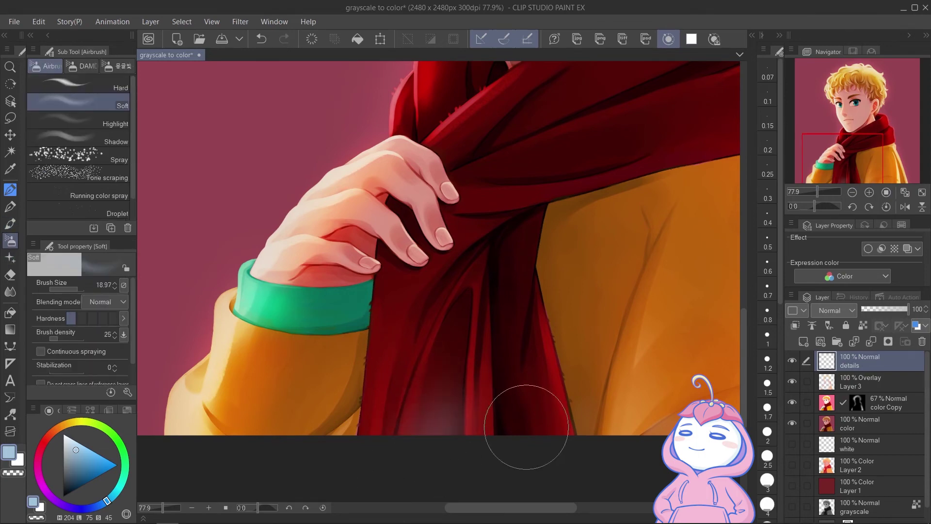
left_click(89, 453)
left_click(101, 503)
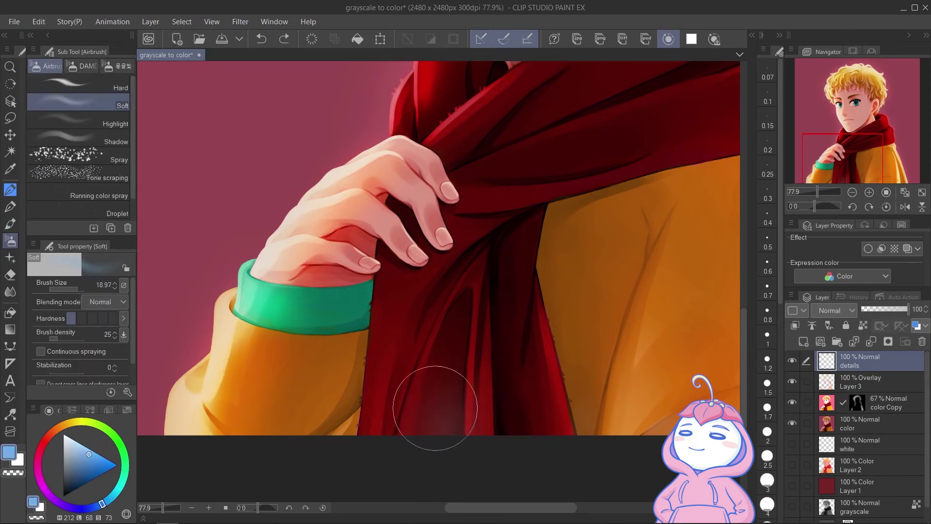
left_click_drag(446, 399, 430, 459)
left_click_drag(518, 383, 542, 480)
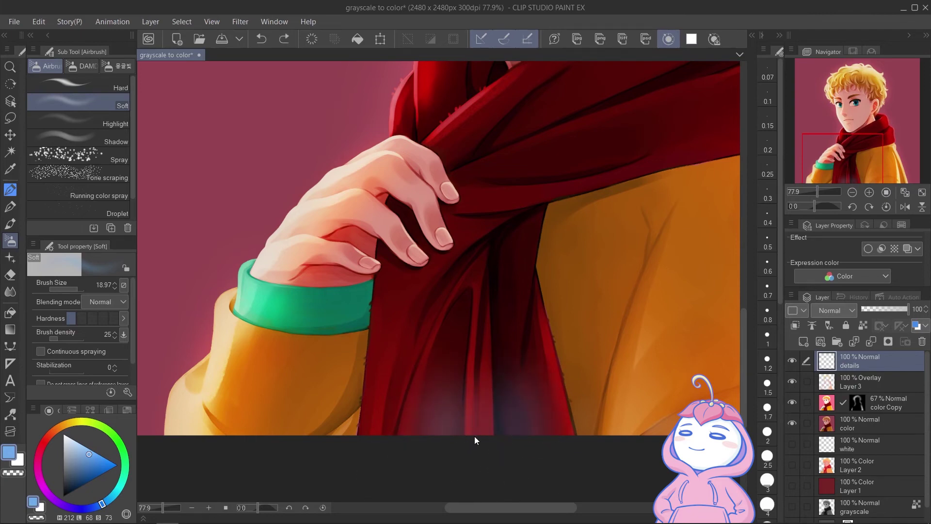
key("ctrl+z")
key("bracketright")
left_click_drag(524, 426, 515, 378)
left_click_drag(518, 225, 438, 356)
Reduce the airbrush size to about 5.7 and add blue tints to the scarf below the chin and the nose tip
key("bracketleft")
key("bracketleft")
key("bracketleft")
left_click_drag(341, 259, 334, 249)
left_click_drag(611, 252, 551, 252)
mouse_move(563, 257)
left_mouse_down()
mouse_move(613, 256)
mouse_move(529, 277)
left_mouse_up()
key("ctrl+z")
mouse_move(394, 337)
left_mouse_down()
mouse_move(492, 262)
mouse_move(413, 343)
mouse_move(467, 258)
left_mouse_up()
left_click_drag(607, 281, 537, 456)
left_click_drag(356, 238, 453, 236)
left_click_drag(375, 260, 357, 252)
key("bracketleft")
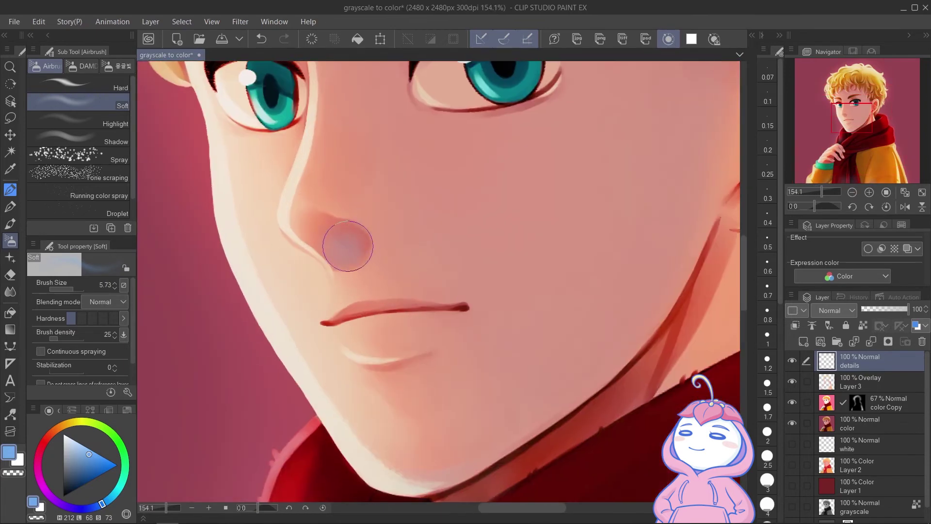
Airbrush a soft blue tint onto the hair behind the ear, undoing the first stroke
scroll(395, 275, "down", 3)
left_click_drag(558, 334, 563, 409)
key("ctrl+z")
mouse_move(595, 218)
left_mouse_down()
mouse_move(595, 260)
mouse_move(630, 345)
left_mouse_up()
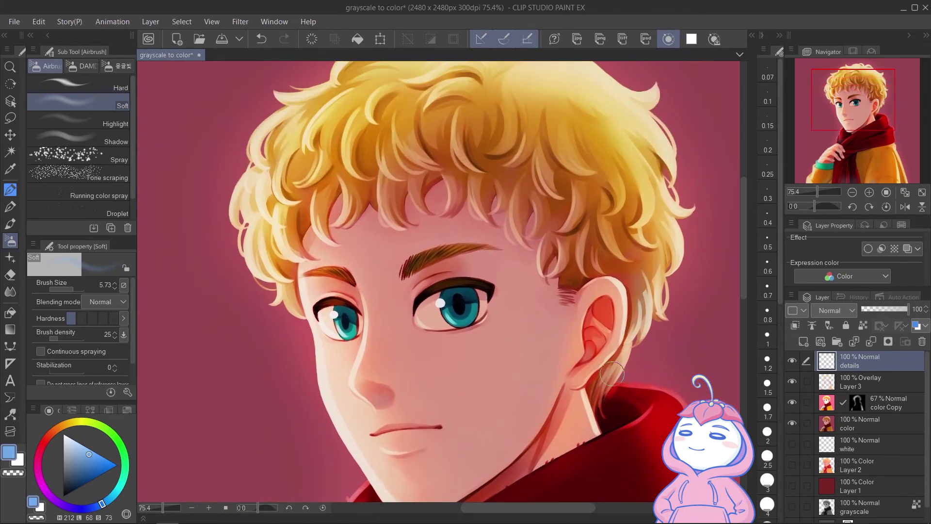
left_click_drag(589, 410, 609, 423)
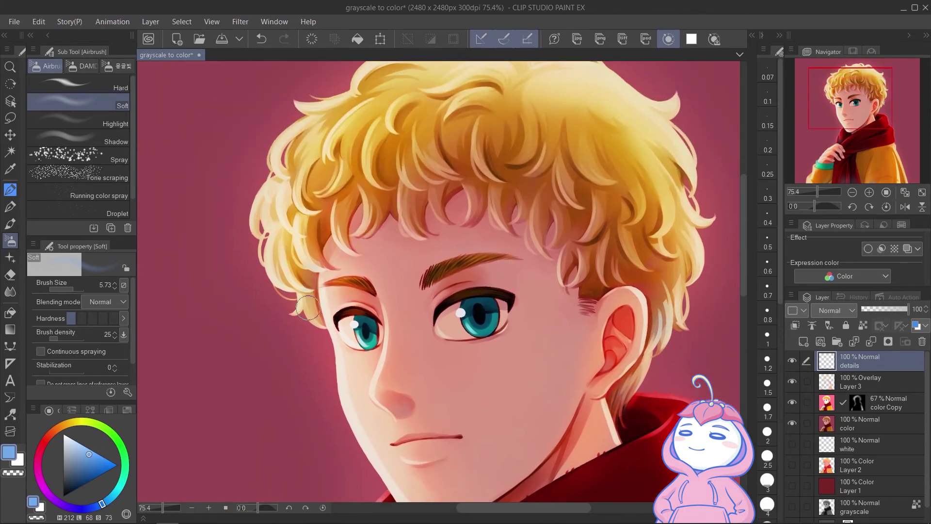
Airbrush blue lightly along the coat's lower edge and clean it up with the Soft eraser
scroll(378, 317, "down", 3)
mouse_move(522, 364)
left_mouse_down()
mouse_move(490, 204)
mouse_move(494, 215)
left_mouse_up()
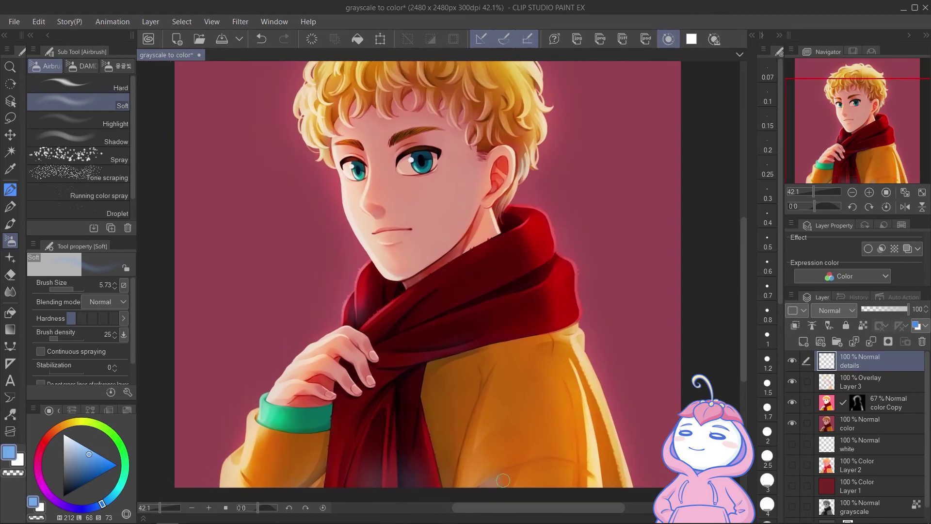
key("e")
left_click(501, 399, "ctrl")
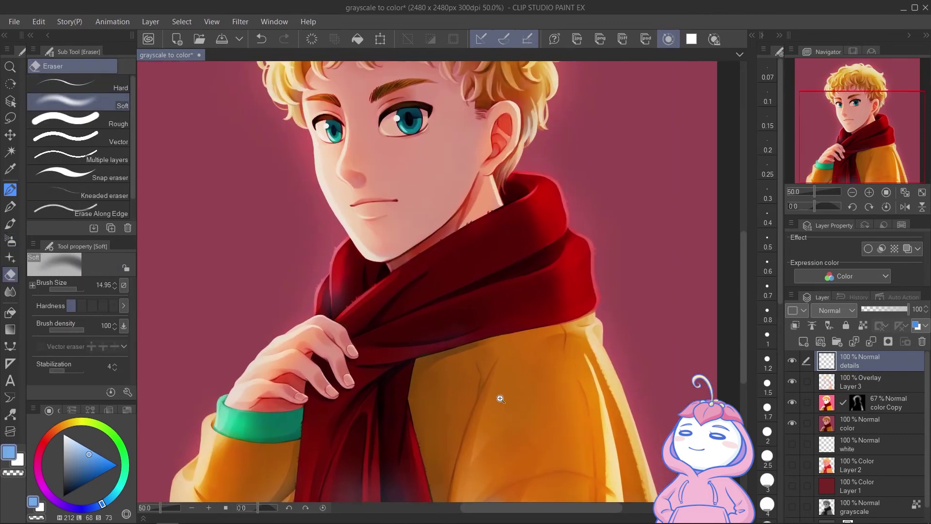
scroll(500, 398, "down", 1)
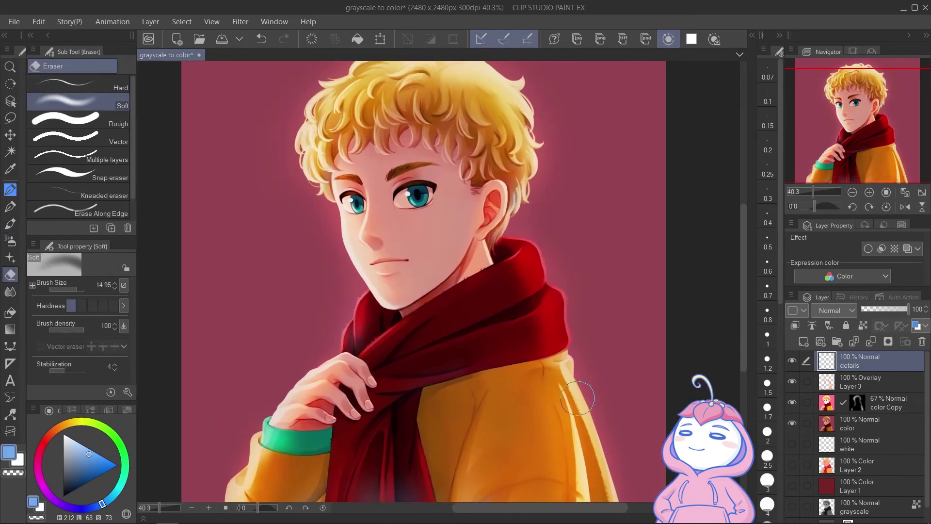
Set the Eyedropper to Obtain display color and return to the G-pen
left_click(10, 206)
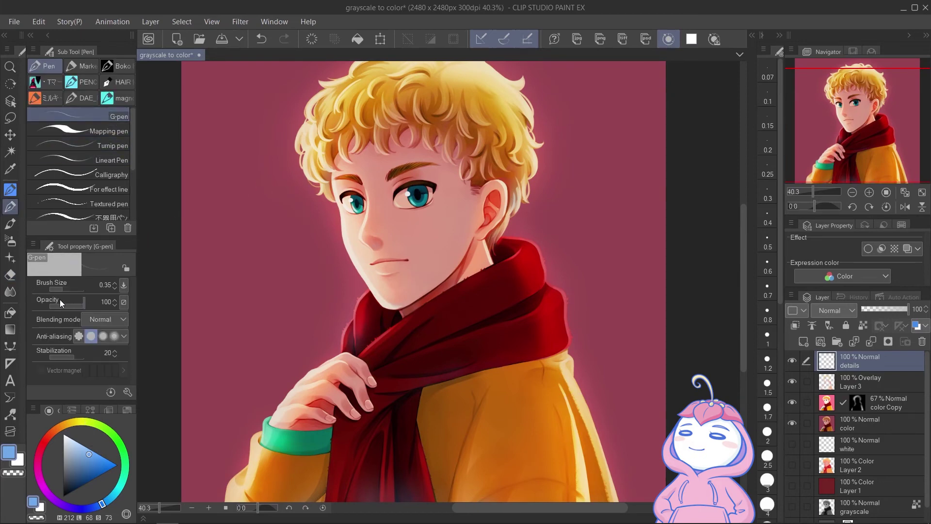
left_click(10, 169)
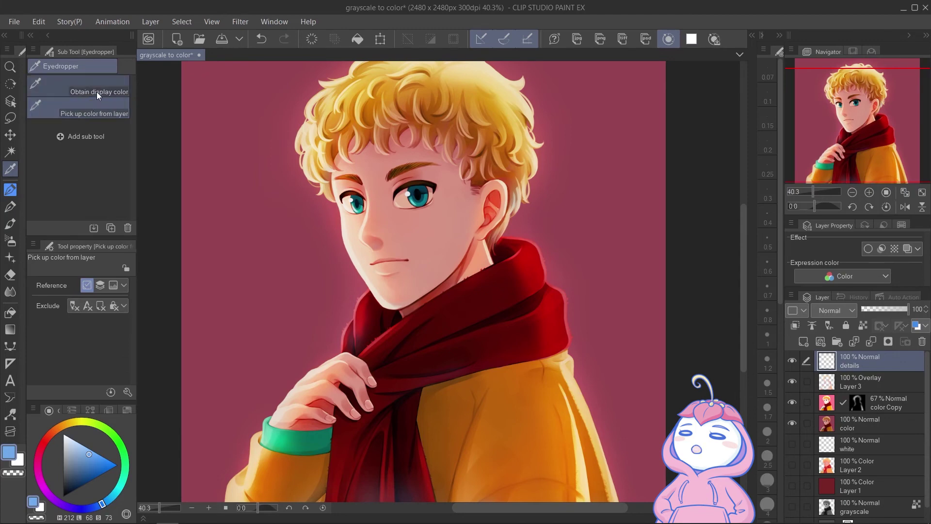
left_click(97, 92)
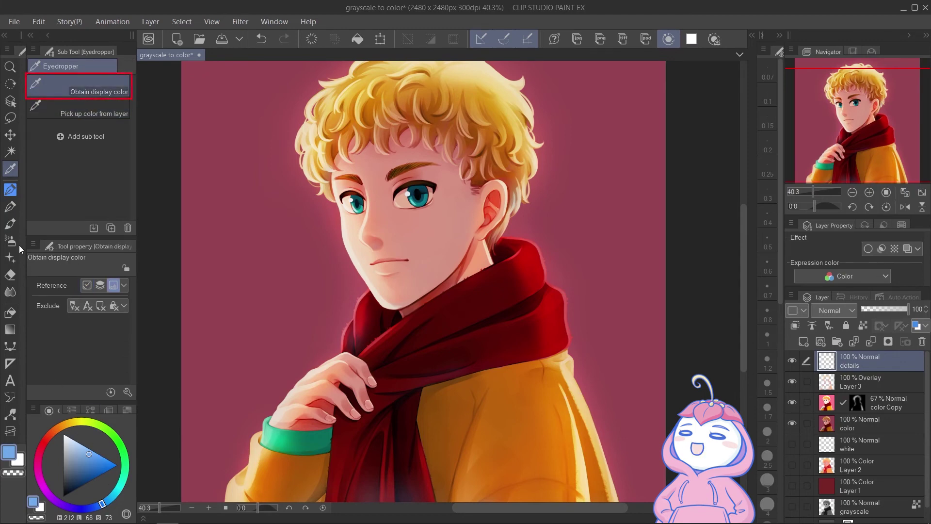
left_click(10, 206)
Sample a pale yellow from the hair and draw fine flyaway strands around the outer curls with a 0.35 G-pen
left_click_drag(417, 138, 419, 192)
mouse_move(349, 108)
left_mouse_down()
mouse_move(391, 162)
mouse_move(307, 190)
mouse_move(326, 149)
left_mouse_up()
left_click(376, 161, "alt")
mouse_move(307, 165)
left_mouse_down()
mouse_move(249, 247)
mouse_move(255, 231)
left_mouse_up()
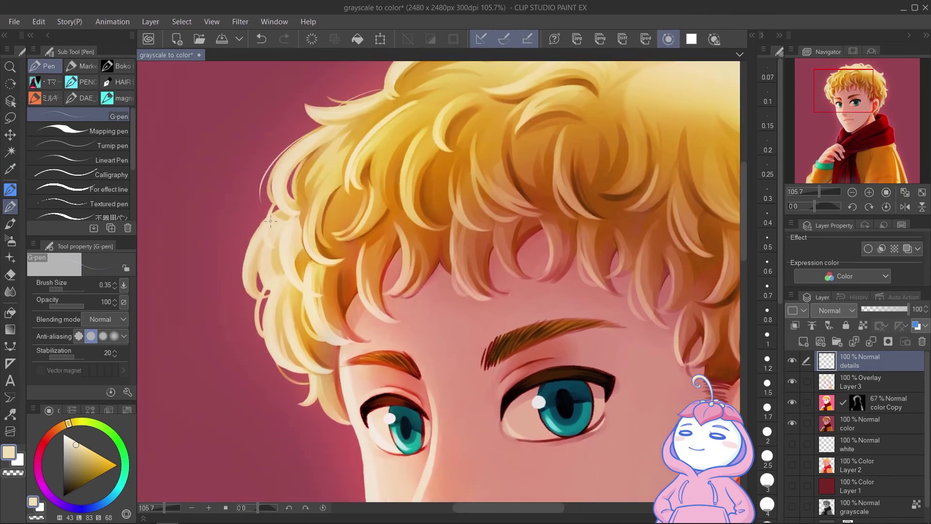
left_click_drag(260, 337, 279, 380)
mouse_move(315, 387)
left_mouse_down()
mouse_move(293, 352)
mouse_move(330, 397)
left_mouse_up()
left_click_drag(330, 334, 305, 381)
Increase the G-pen size to 0.43 and add more pale strands to the side curls and the fringe by the temple
key("]")
left_click_drag(307, 256, 308, 319)
left_click_drag(378, 266, 379, 259)
left_click_drag(251, 326, 276, 345)
left_click_drag(378, 247, 356, 252)
Add thin strands to the fringe curls over the forehead in sampled hair tones, undoing unwanted strokes
left_click(362, 239, "alt")
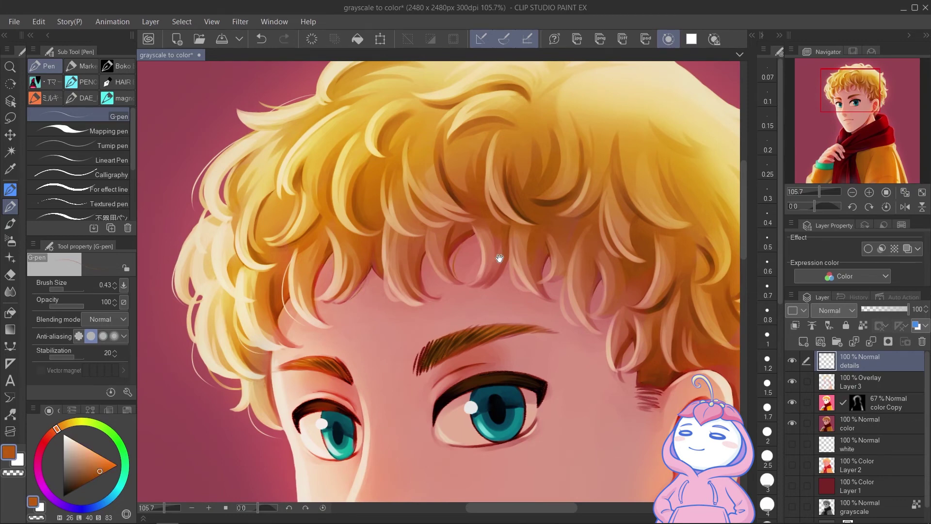
left_click_drag(498, 258, 445, 246)
left_click(421, 222, "alt")
key("ctrl+z")
left_click(408, 106, "alt")
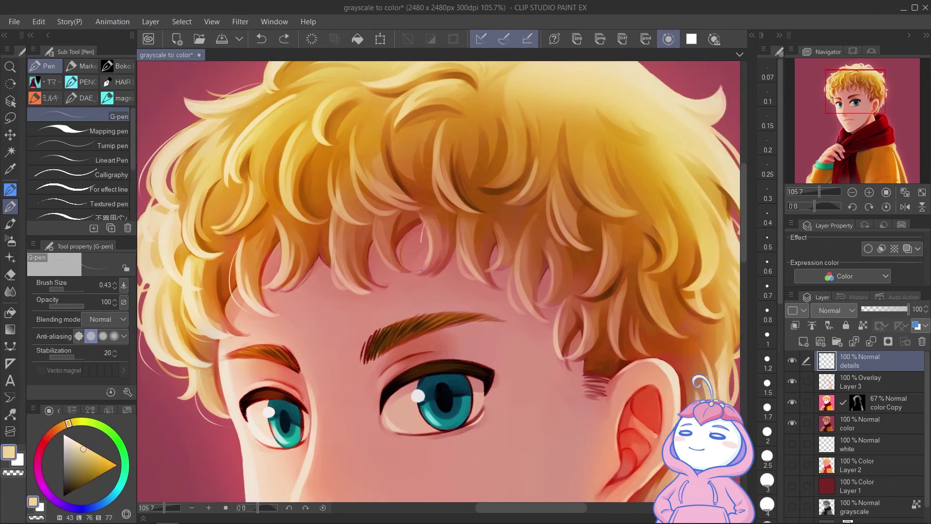
left_click_drag(458, 217, 464, 276)
left_click_drag(455, 248, 466, 253)
key("ctrl+z")
mouse_move(331, 236)
left_mouse_down()
mouse_move(340, 294)
mouse_move(361, 232)
mouse_move(297, 286)
left_mouse_up()
key("ctrl+z")
Increase the G-pen size to 1.03 and draw pale yellow flyaway strands along the crown and back of the hair
scroll(396, 227, "down", 5)
scroll(394, 227, "up", 1)
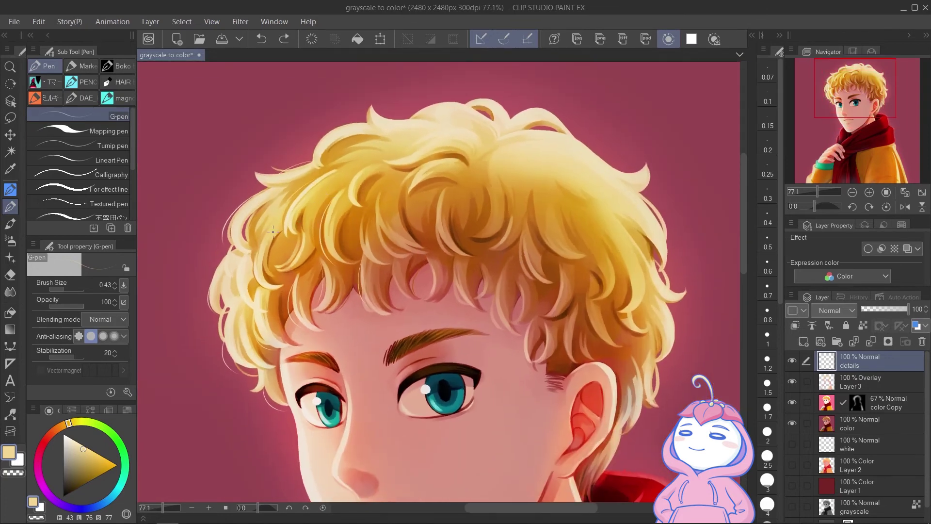
left_click_drag(447, 170, 460, 192)
key("bracketright")
key("bracketright")
key("bracketright")
key("bracketright")
key("bracketright")
key("bracketright")
left_click_drag(389, 152, 384, 161)
left_click_drag(387, 147, 471, 135)
mouse_move(472, 145)
left_mouse_down()
mouse_move(442, 149)
mouse_move(491, 153)
left_mouse_up()
mouse_move(491, 160)
left_mouse_down()
mouse_move(438, 141)
mouse_move(502, 154)
left_mouse_up()
left_click_drag(542, 176, 519, 156)
scroll(518, 156, "down", 3)
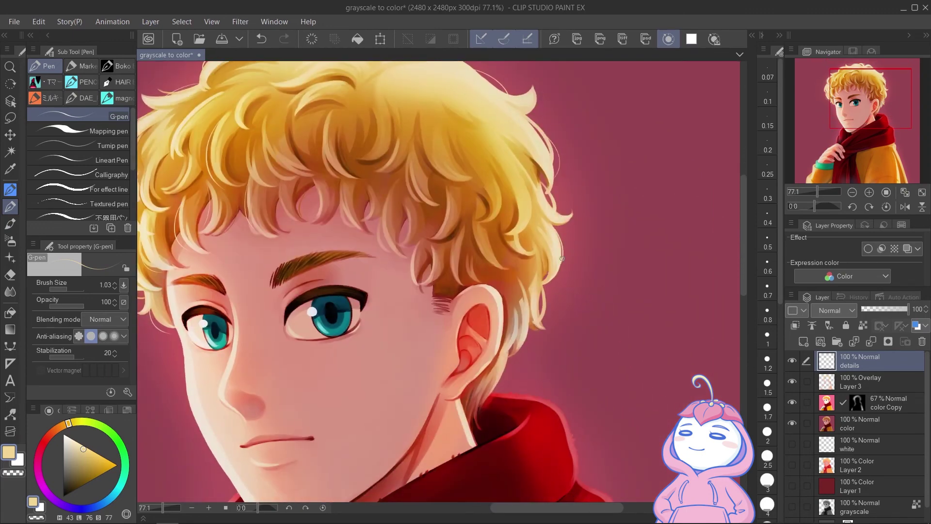
scroll(533, 275, "down", 2)
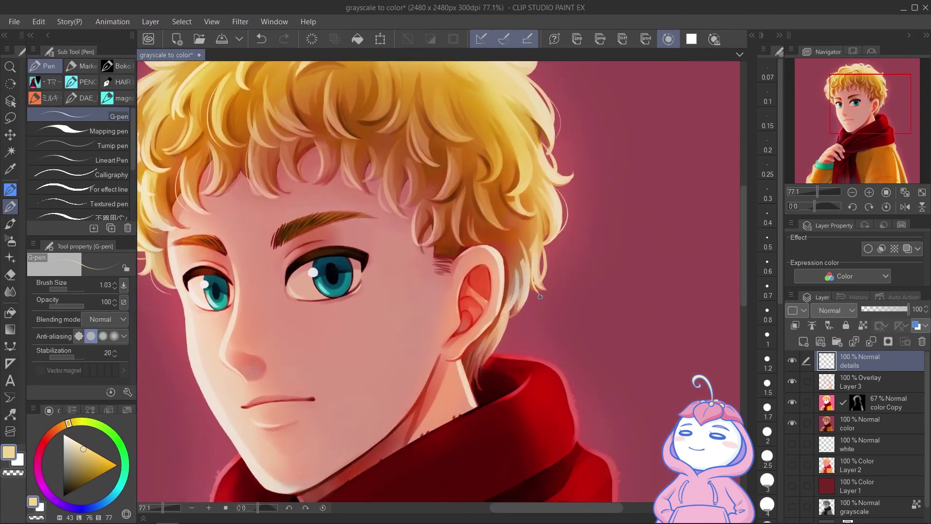
Draw strands behind the ear in a sampled beige and in the fringe near the temple in a sampled pinkish tone
left_click(500, 324, "alt")
left_click_drag(509, 318, 490, 358)
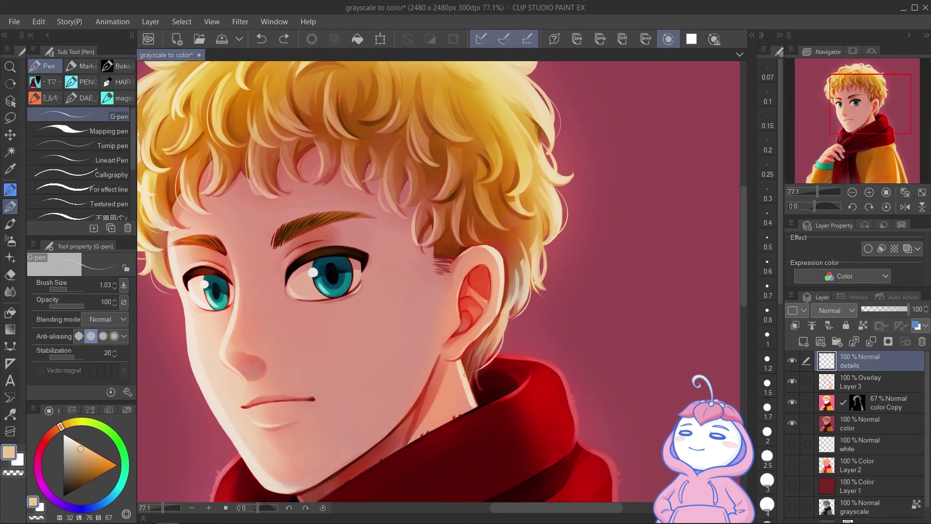
scroll(494, 360, "down", 2)
scroll(482, 348, "up", 1)
left_click(437, 221, "alt")
left_click_drag(427, 232, 425, 258)
key("ctrl+z")
left_click(433, 228, "alt")
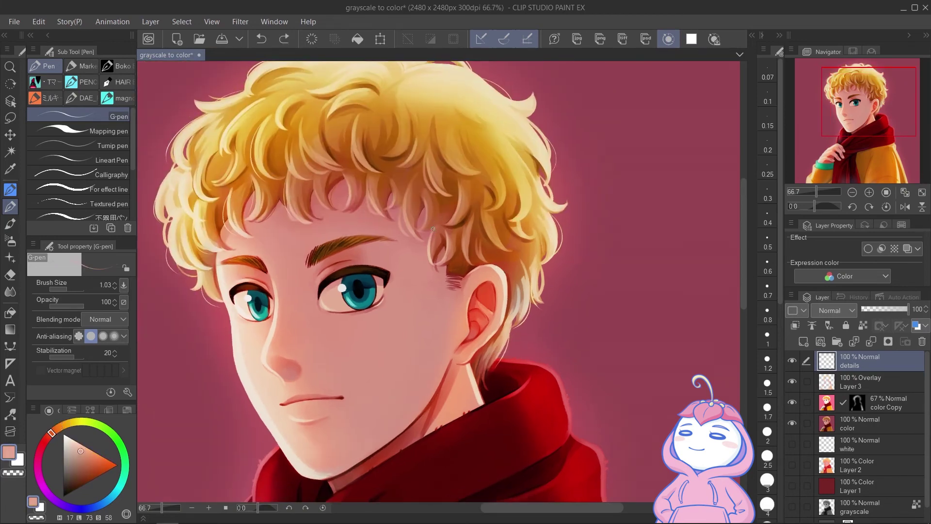
left_click_drag(439, 213, 483, 247)
Sample tan and golden tones from the hair and add strands through the upper curls, undoing the last stroke
scroll(483, 248, "down", 1)
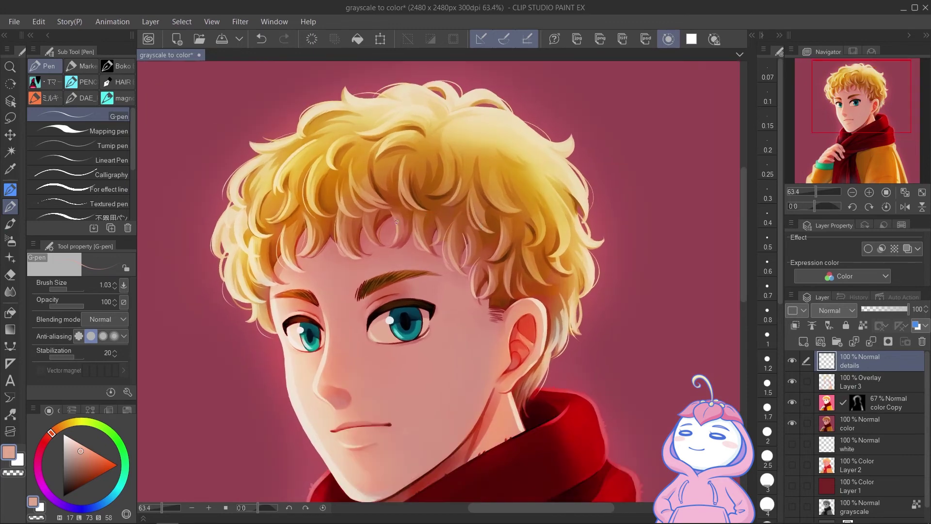
scroll(390, 214, "up", 1)
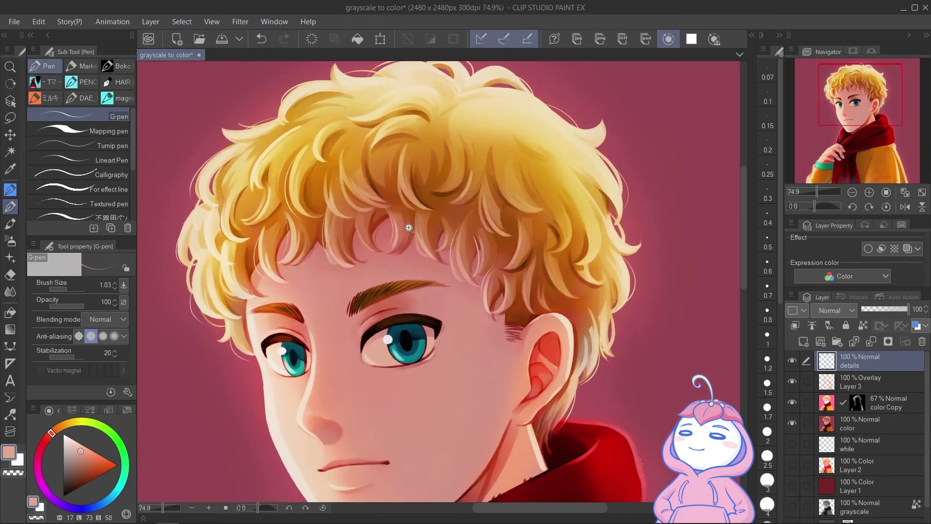
scroll(408, 227, "down", 3)
scroll(411, 228, "up", 1)
left_click(414, 231, "alt")
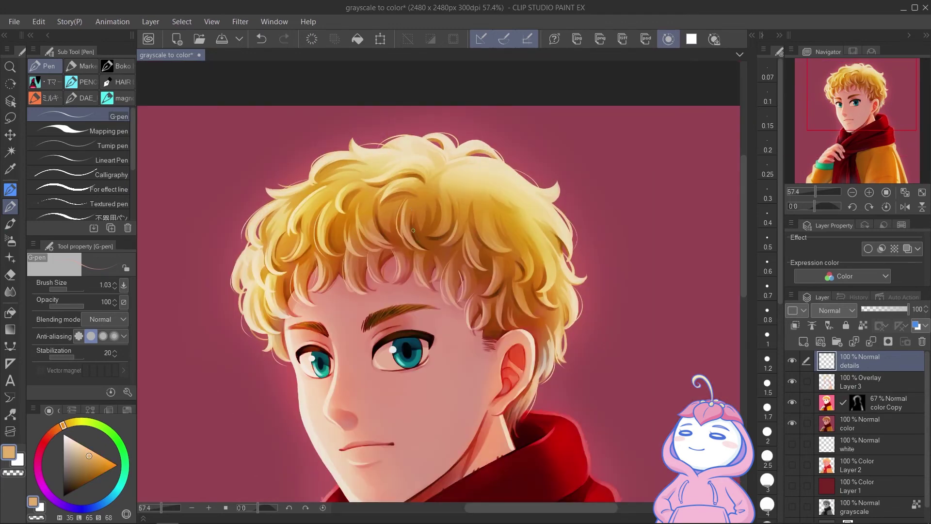
left_click(432, 191, "alt")
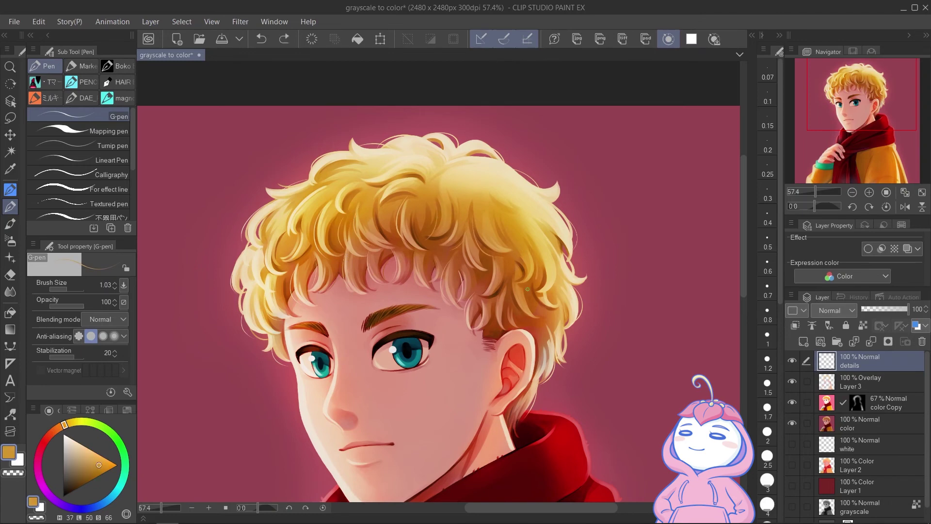
left_click(558, 289, "alt")
key("ctrl+z")
Sample orange-brown and pale yellow hair tones and add further strands among the side curls
left_click(490, 257, "alt")
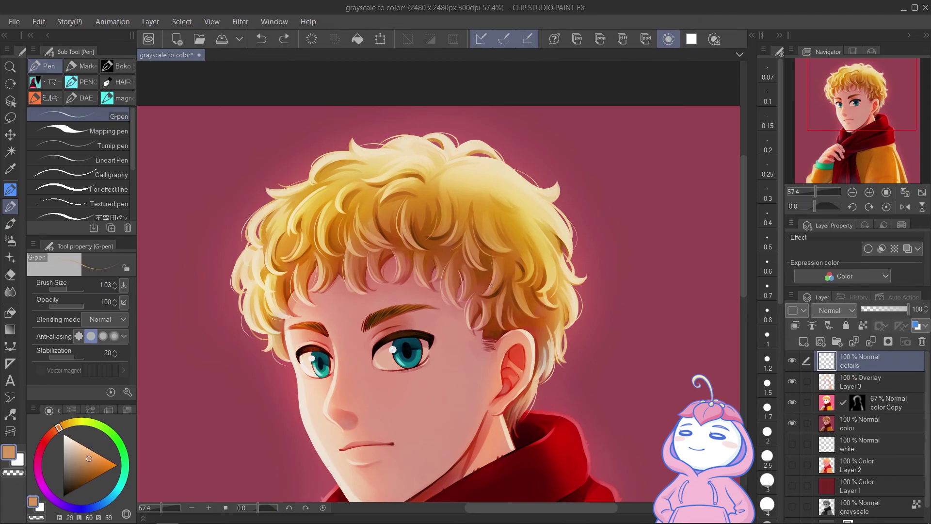
scroll(520, 300, "down", 3)
scroll(520, 300, "up", 2)
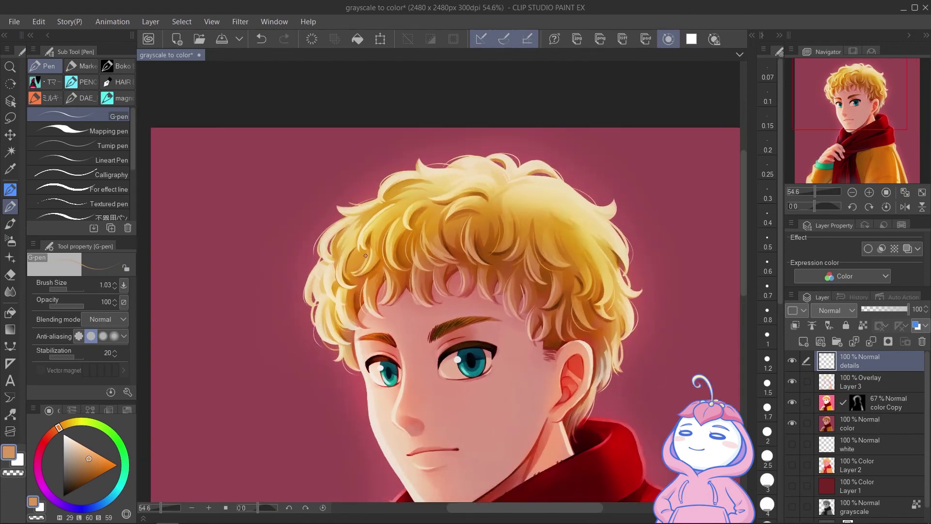
left_click(358, 293, "alt")
scroll(475, 244, "down", 2)
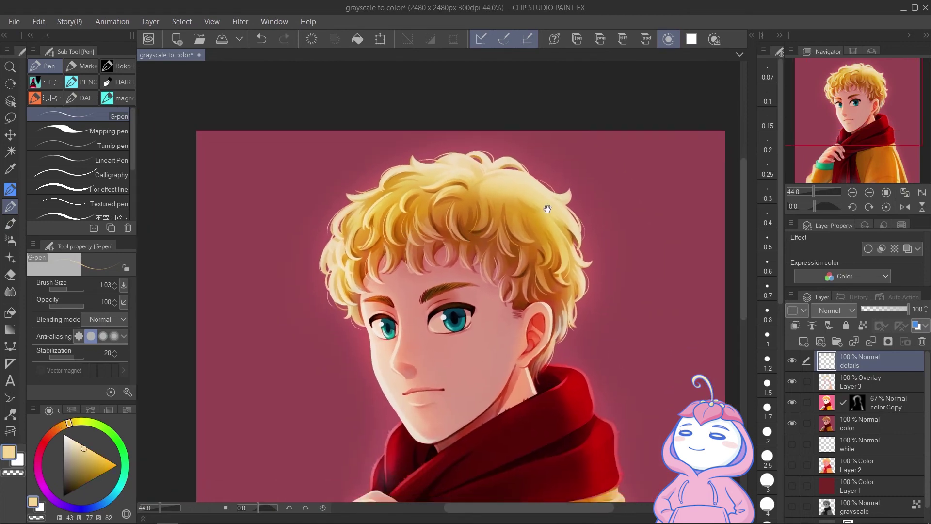
Sample a pale skin tone, shift its hue to 32, and extend the highlights in both irises
left_click_drag(552, 214, 539, 173)
scroll(433, 326, "up", 6)
scroll(337, 258, "up", 1)
left_click(325, 279, "alt")
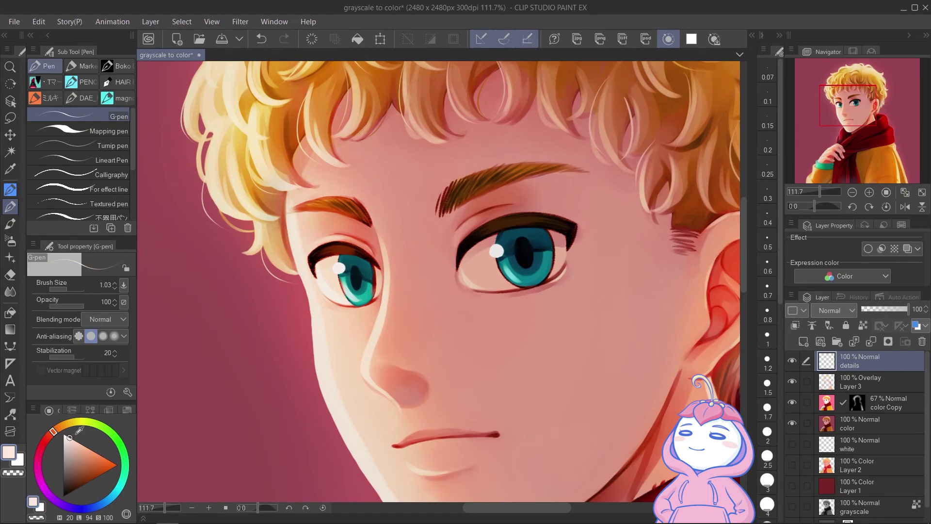
left_click_drag(53, 431, 61, 426)
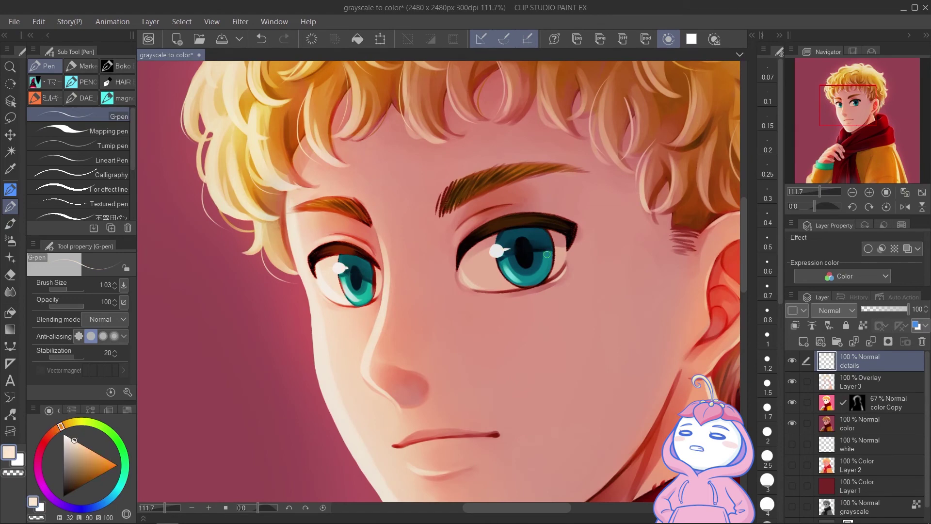
scroll(539, 249, "down", 5)
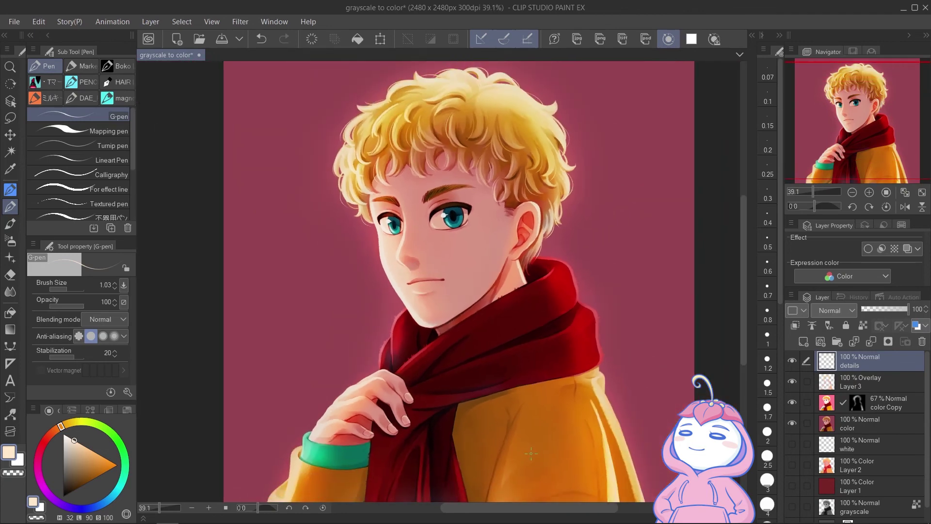
Lower the opacity of the Overlay layer, Layer 3, to 66%
scroll(523, 399, "down", 1)
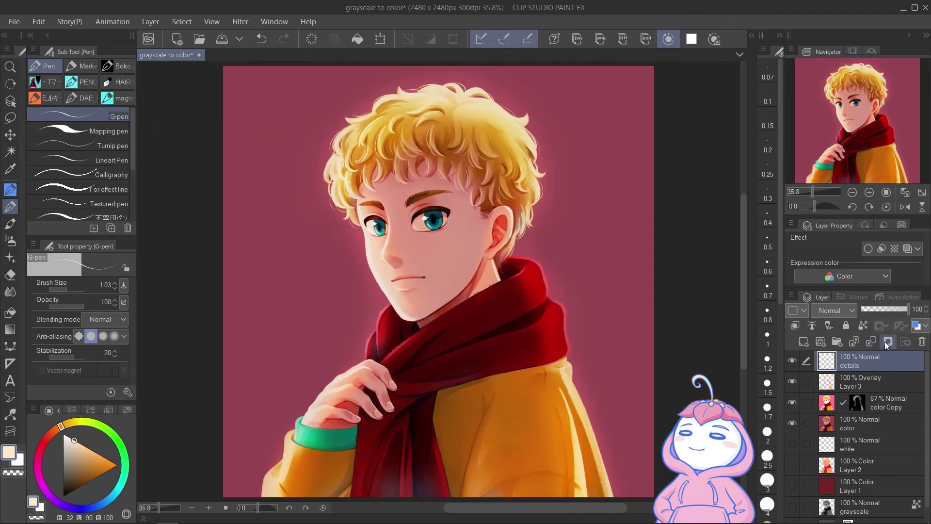
left_click(873, 381)
mouse_move(897, 313)
left_mouse_down()
mouse_move(881, 313)
mouse_move(893, 310)
left_mouse_up()
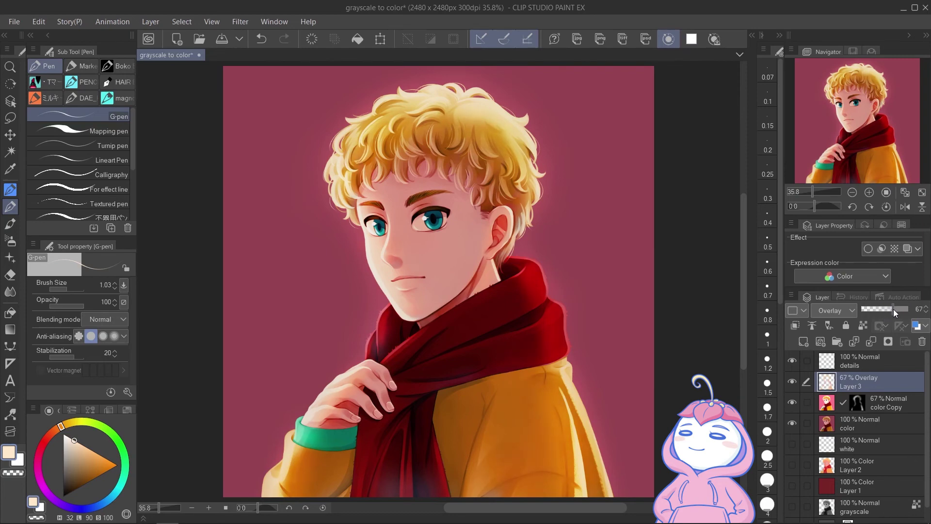
Add a new layer above the details layer and set its blending mode to Add (Glow)
left_click(859, 360)
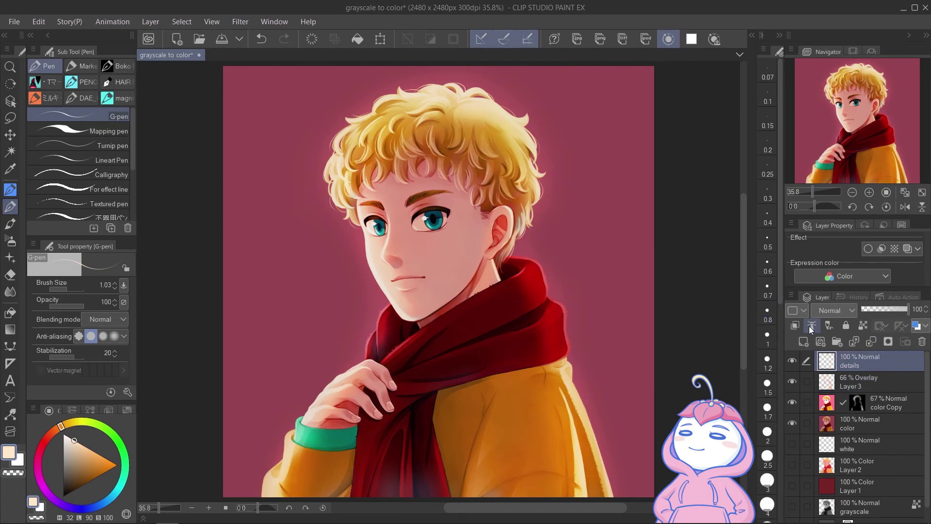
left_click(832, 311)
left_click(830, 156)
scroll(830, 311, "down", 12)
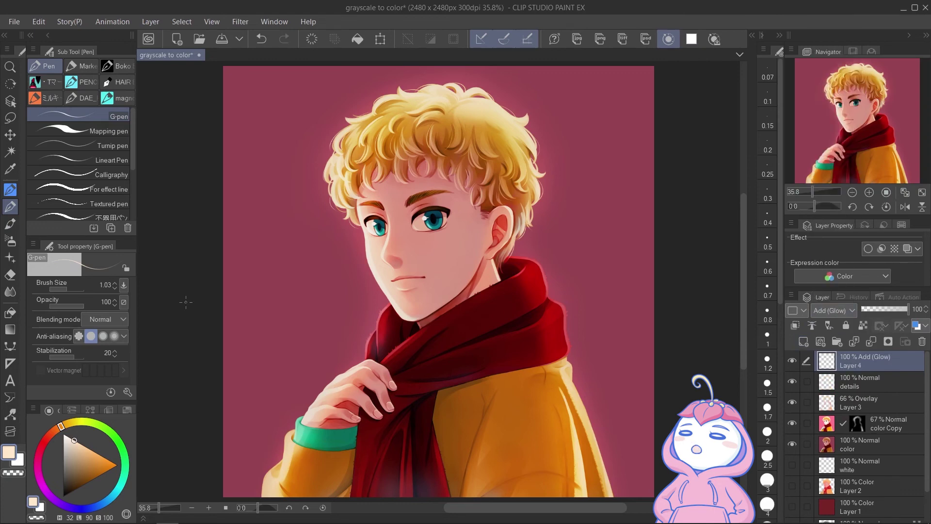
Choose the Droplet airbrush and shift the pale drawing color's hue to 52
left_click(10, 240)
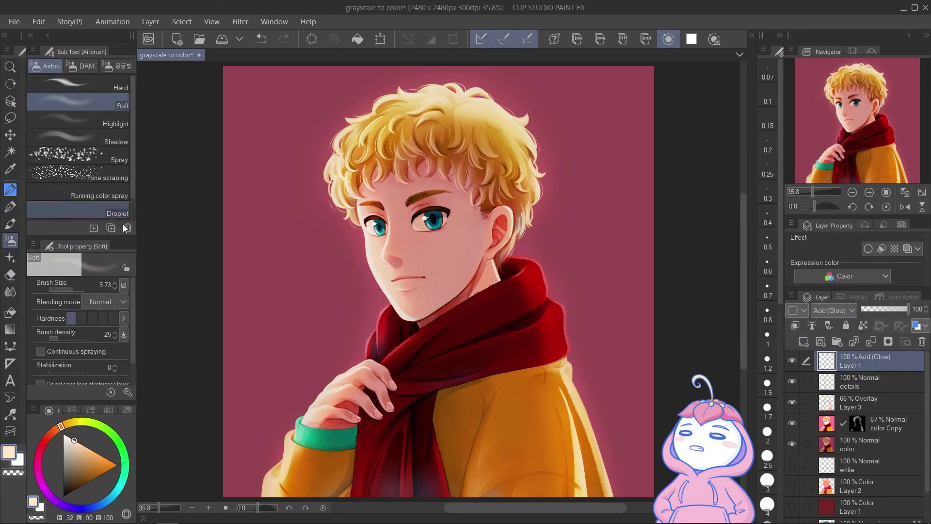
left_click(121, 215)
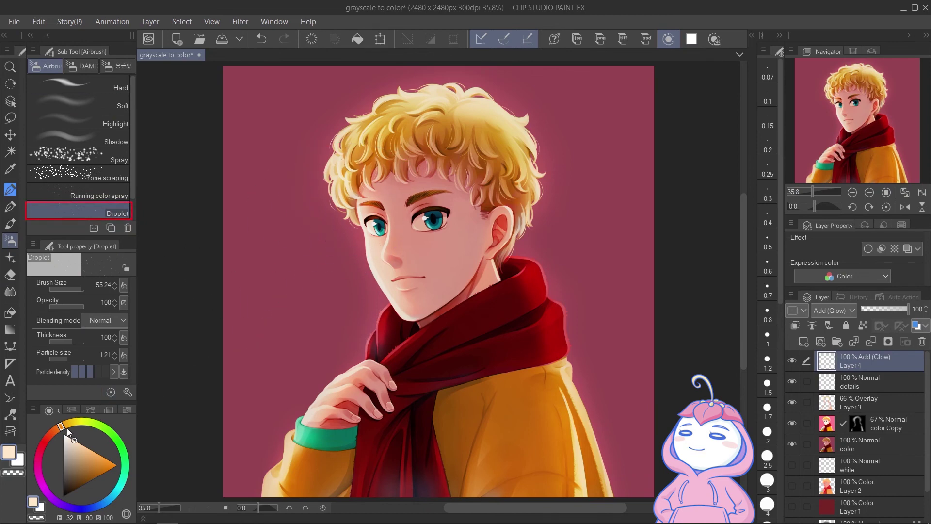
left_click_drag(67, 428, 77, 421)
left_click_drag(350, 134, 323, 299)
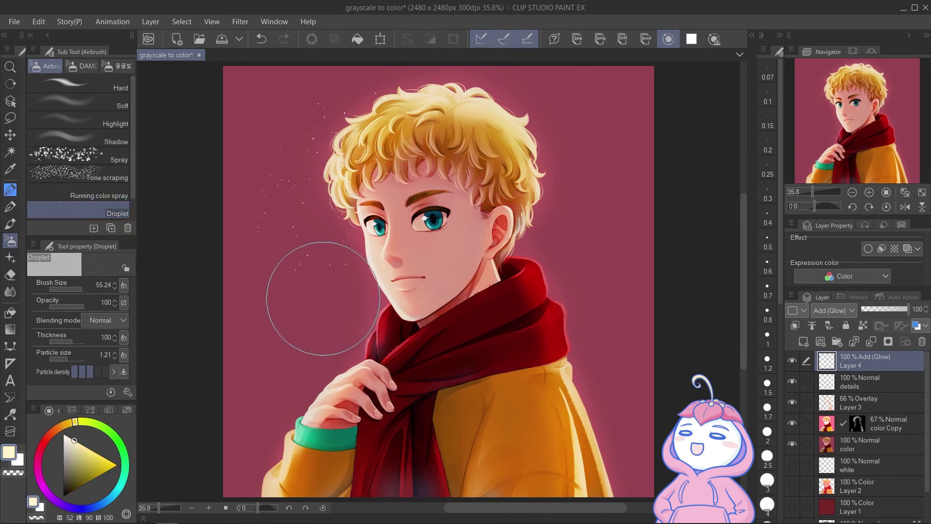
key("ctrl+z")
key("bracketleft")
key("bracketleft")
key("bracketleft")
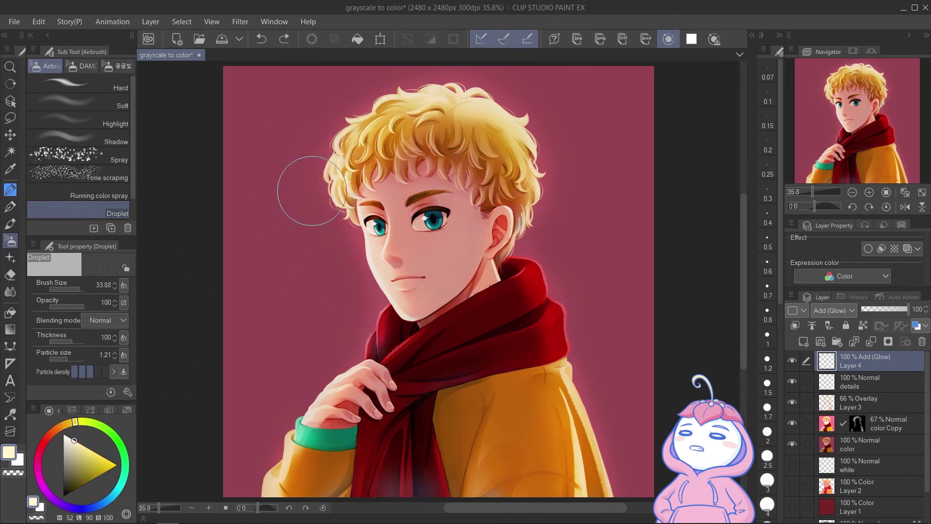
mouse_move(359, 124)
left_mouse_down()
mouse_move(307, 183)
mouse_move(328, 297)
left_mouse_up()
key("ctrl+z")
Reduce the Droplet brush's particle density to its lowest level, test-spraying beside the curls and undoing the tests
left_click(83, 372)
mouse_move(371, 116)
left_mouse_down()
mouse_move(319, 229)
mouse_move(321, 191)
left_mouse_up()
key("ctrl+z")
key("ctrl+z")
left_click(76, 370)
left_click_drag(375, 116, 327, 186)
key("ctrl+z")
Set the Droplet brush's particle size to 0.60 and undo the test sprays beside the hair
left_click_drag(351, 151, 333, 150)
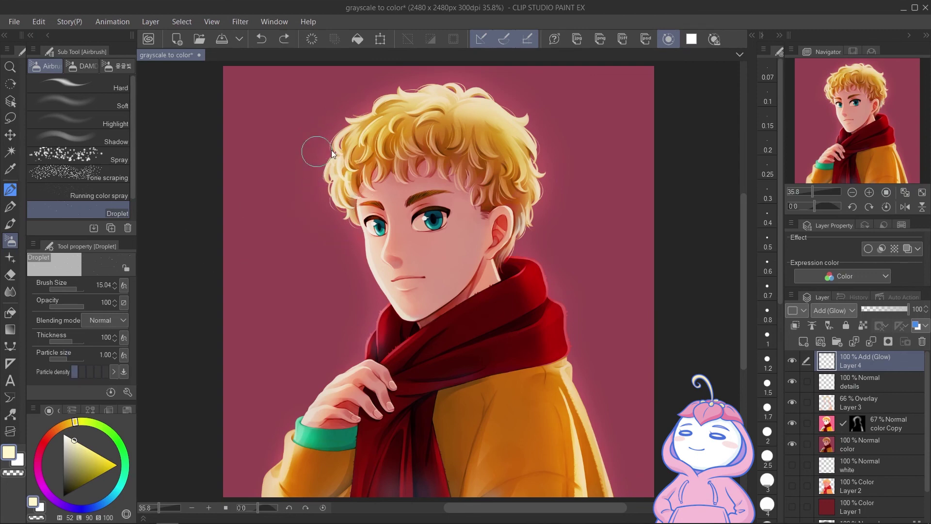
key("ctrl+z")
left_click_drag(59, 357, 56, 358)
key("ctrl+z")
Spray sparse pale yellow droplets around the hair, scarf and sleeve outlines at brush size 20.62, undoing and redoing strokes as needed
left_click_drag(370, 103, 341, 120)
key("ctrl+z")
mouse_move(514, 125)
left_mouse_down()
mouse_move(468, 93)
mouse_move(549, 301)
mouse_move(557, 454)
left_mouse_up()
key("ctrl+z")
left_click_drag(373, 307, 263, 481)
key("ctrl+z")
left_click_drag(350, 356, 262, 483)
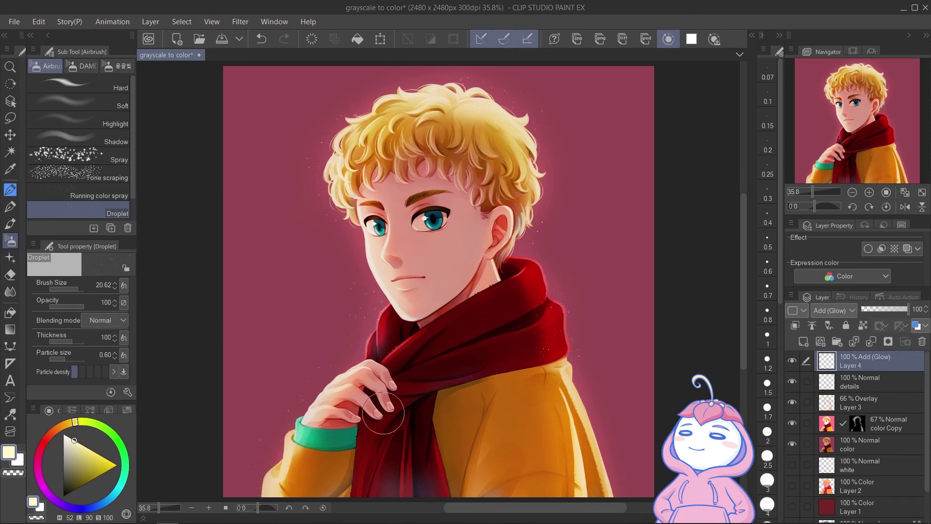